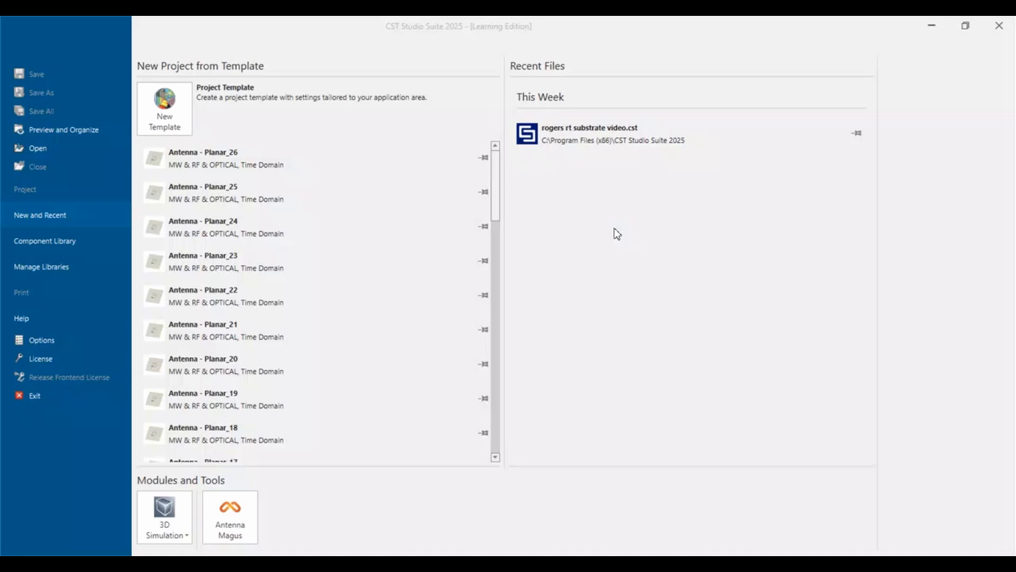
Start a Microwaves & RF/Optical project template for a Planar (Patch, Slot) antenna with the Time Domain solver, keeping units mm, GHz, ns and °C.
left_click(176, 114)
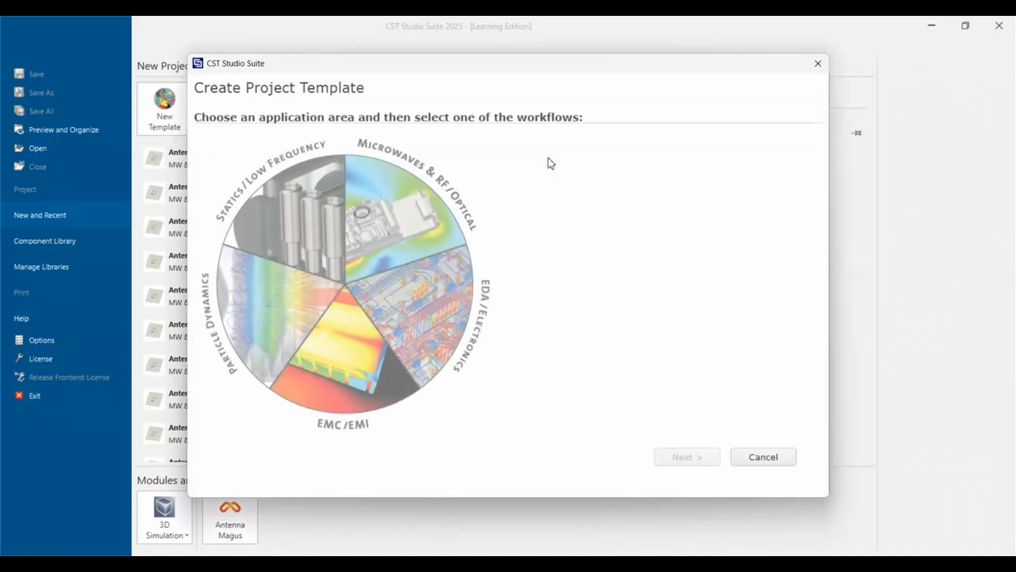
left_click(407, 210)
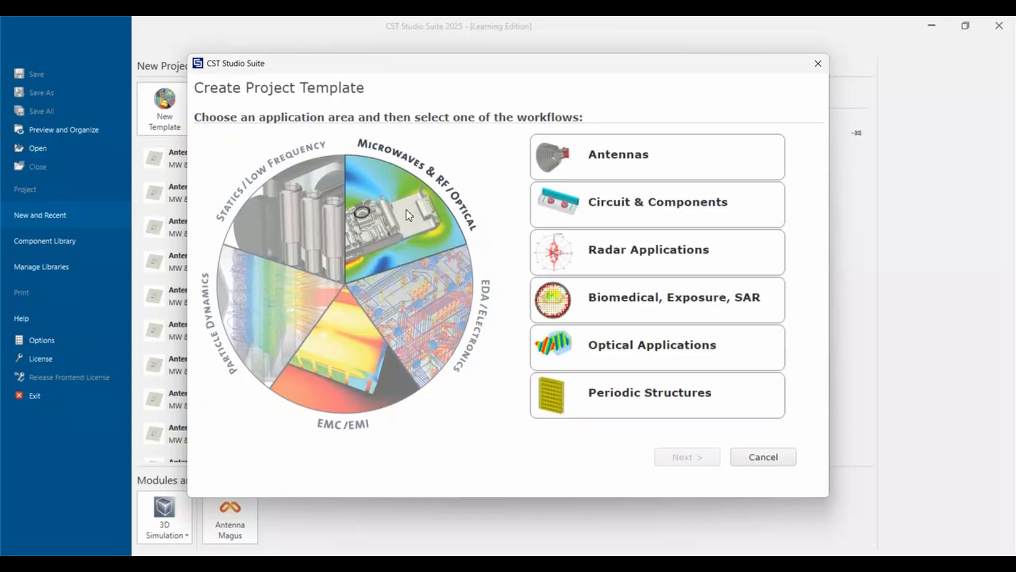
left_click(651, 151)
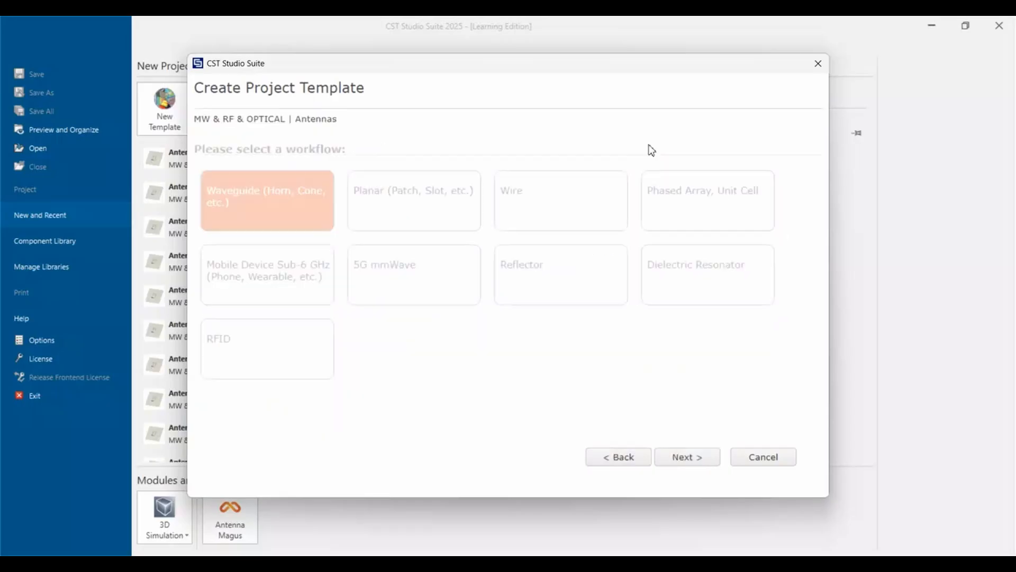
left_click(415, 209)
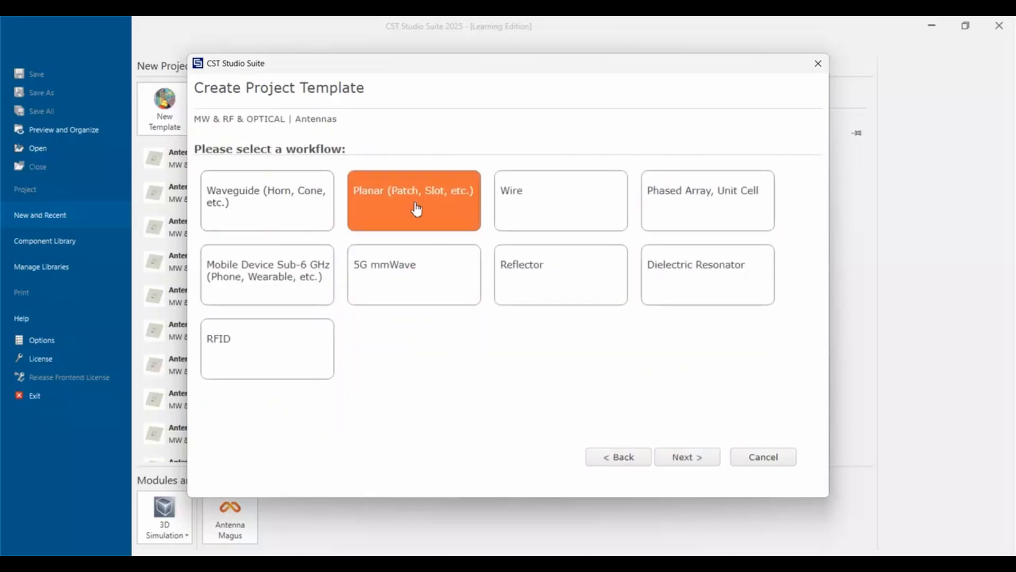
left_click(710, 464)
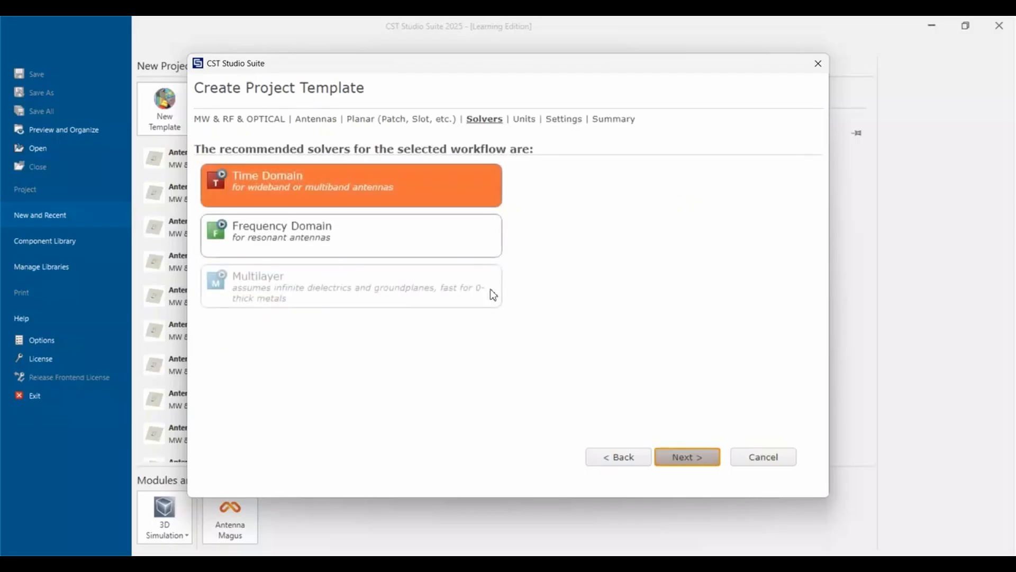
left_click(674, 462)
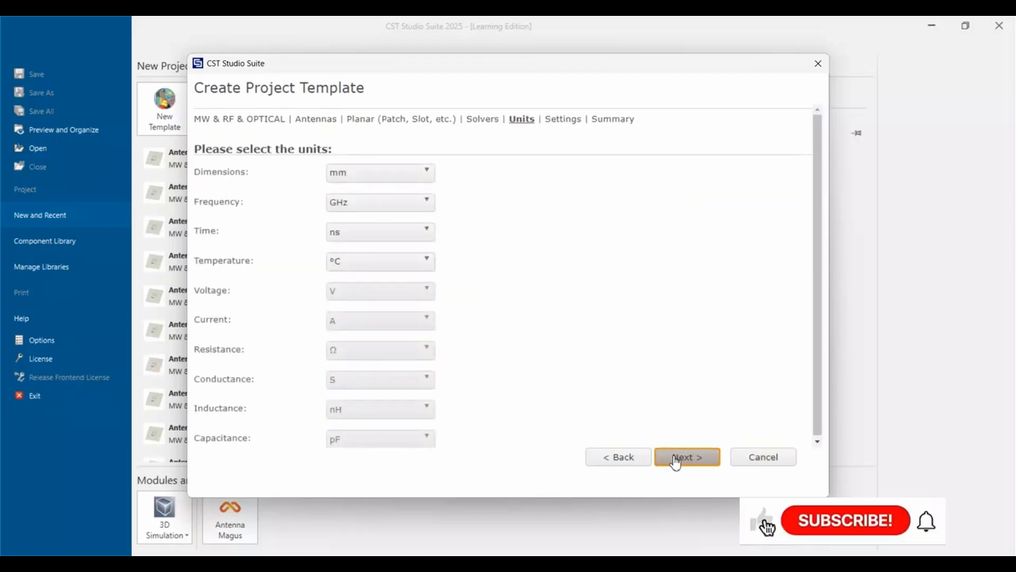
left_click(693, 459)
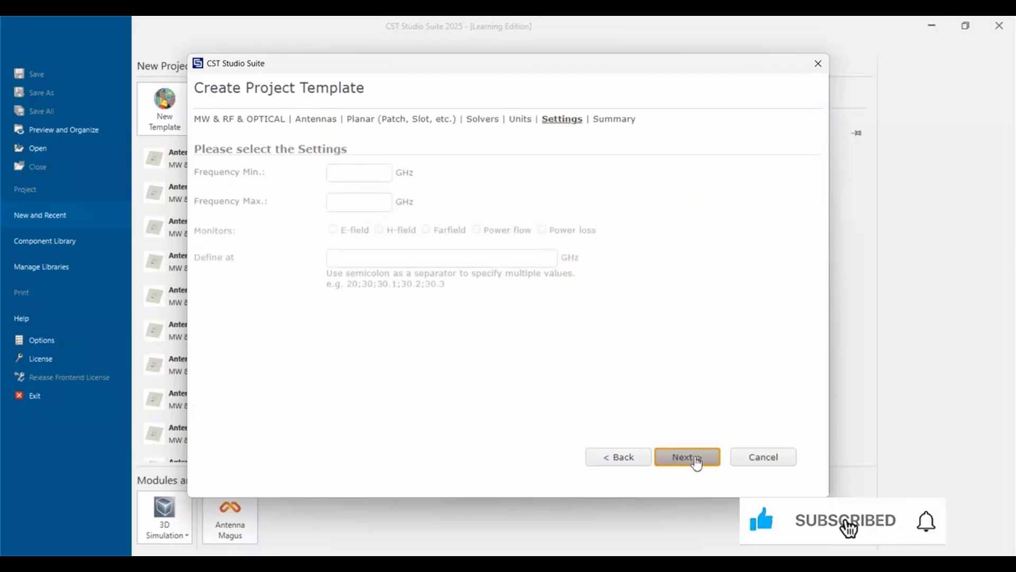
Set the template's frequency range to 8–12 GHz, enable E-field, H-field and Farfield monitors, and create the project.
left_click(352, 174)
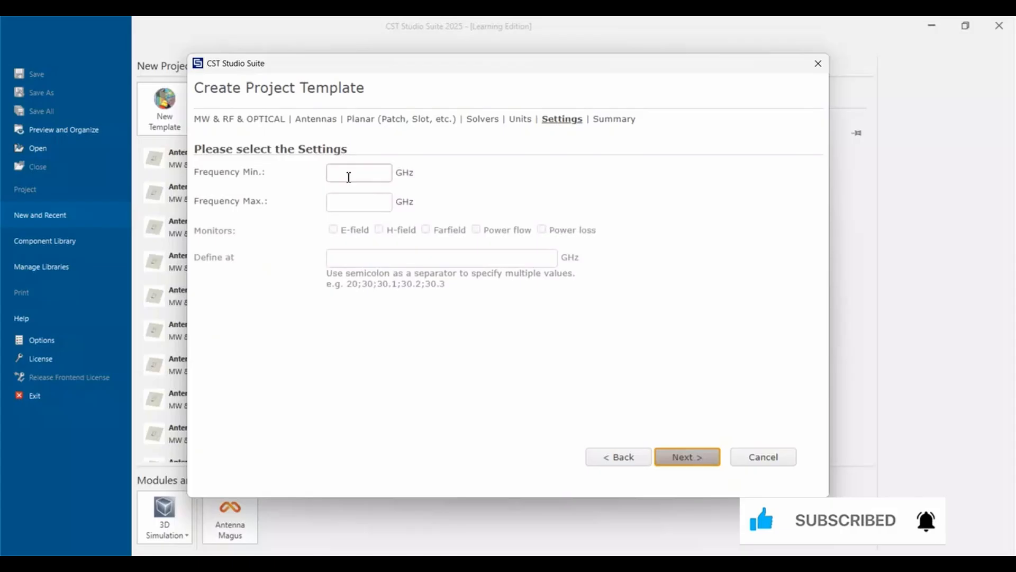
type("8")
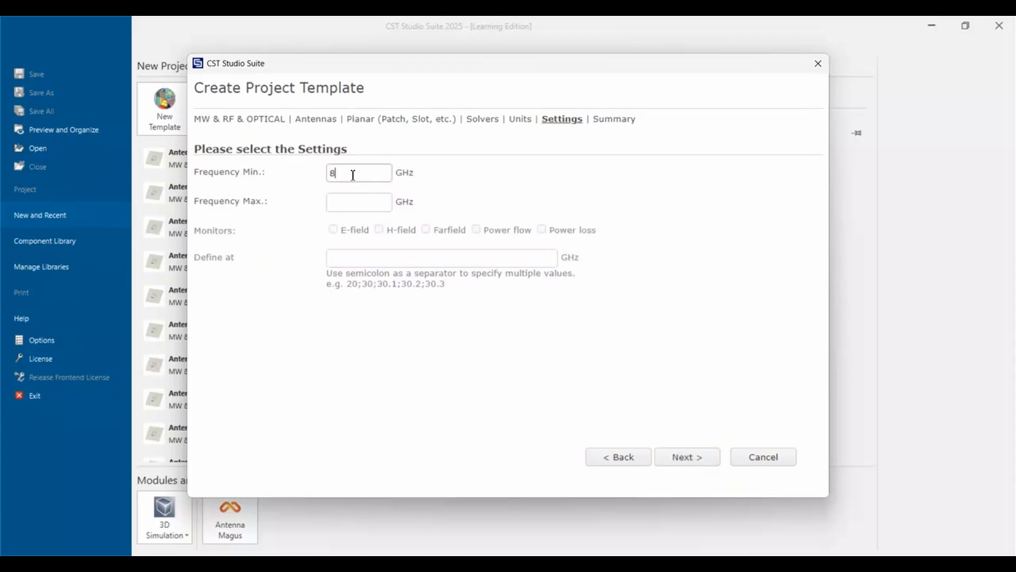
left_click(346, 202)
type("12")
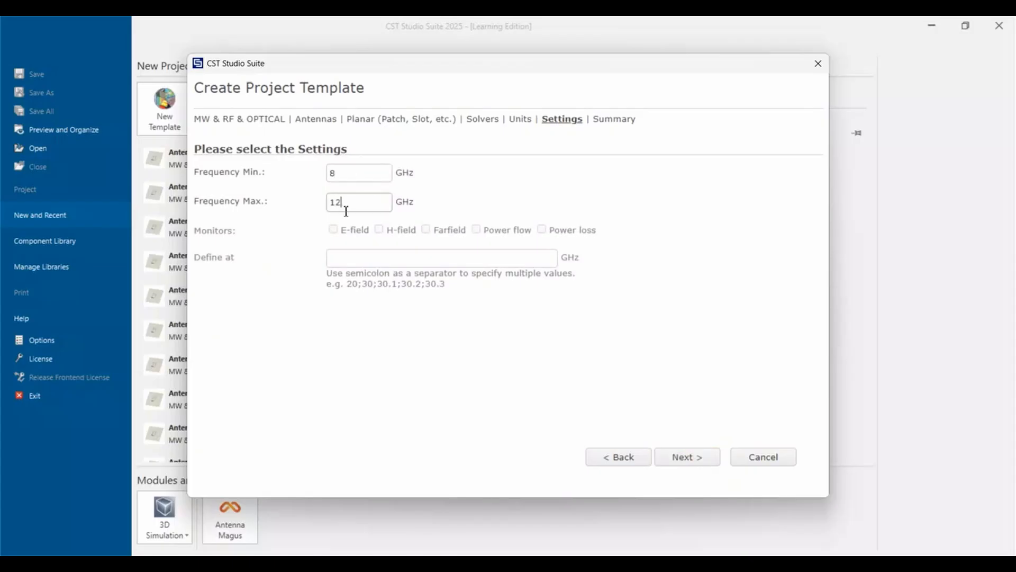
left_click(333, 233)
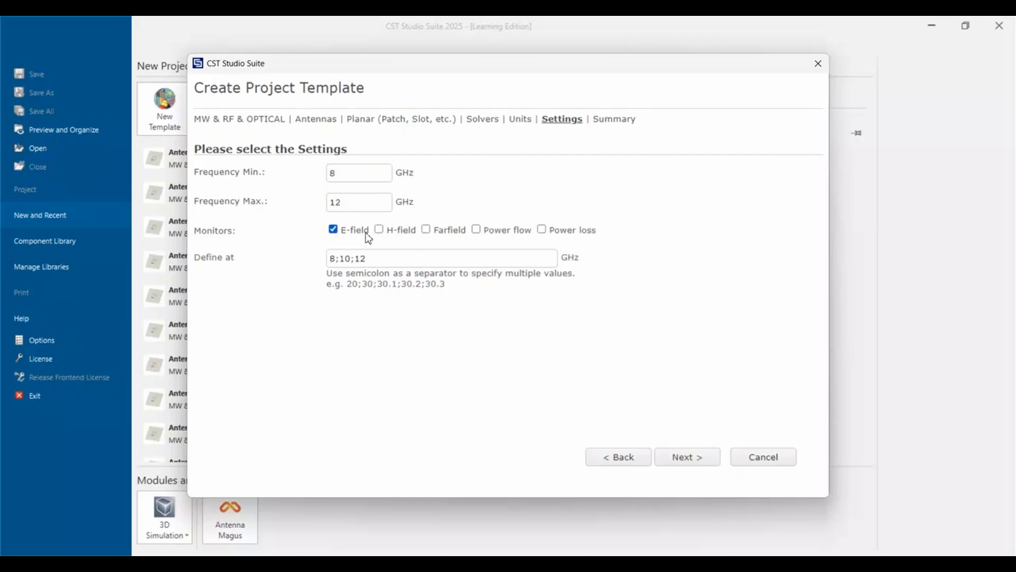
left_click(379, 229)
left_click(428, 232)
left_click(688, 457)
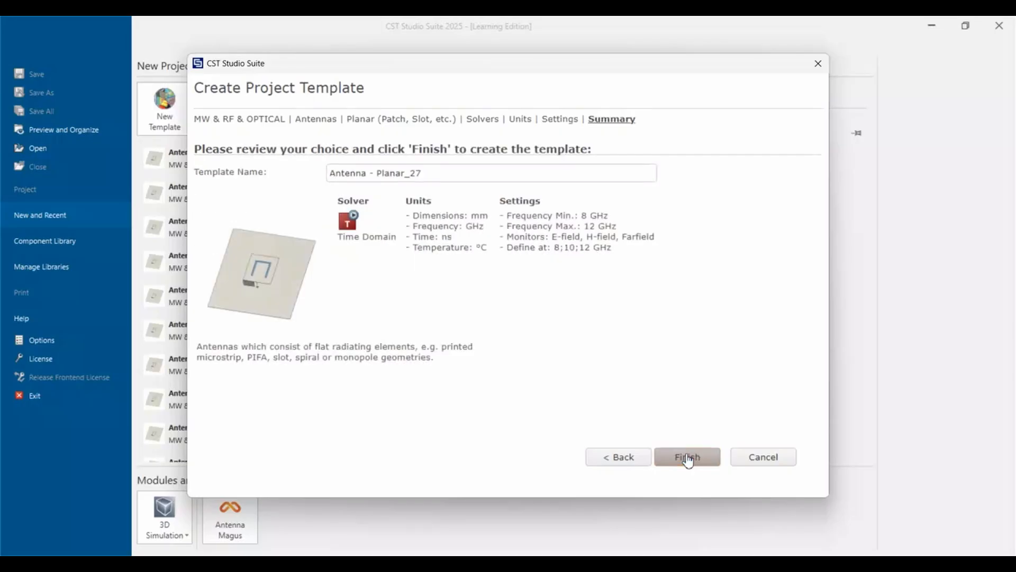
left_click(687, 457)
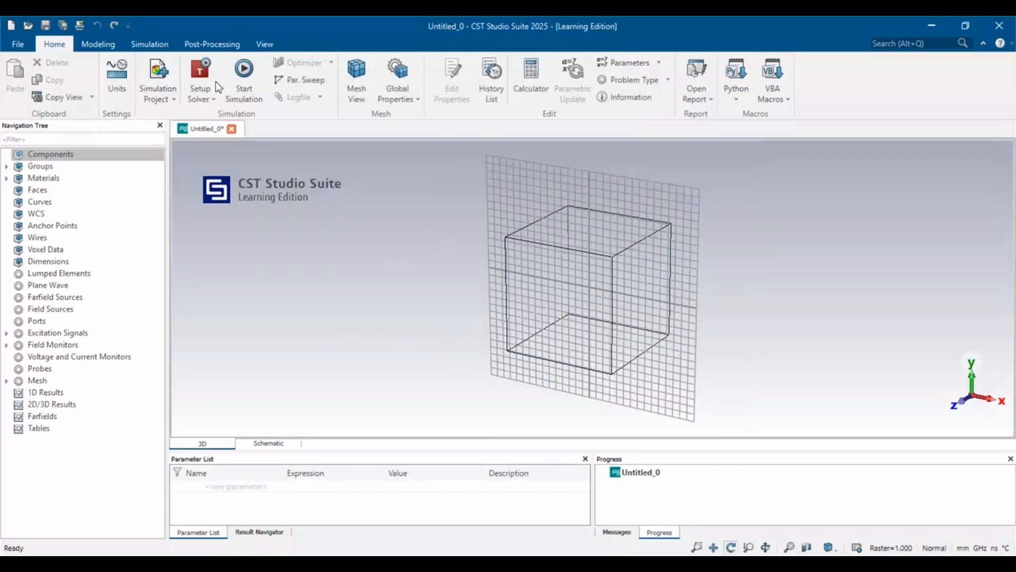
Turn off the bounding box display in the 3D model view.
left_click(265, 44)
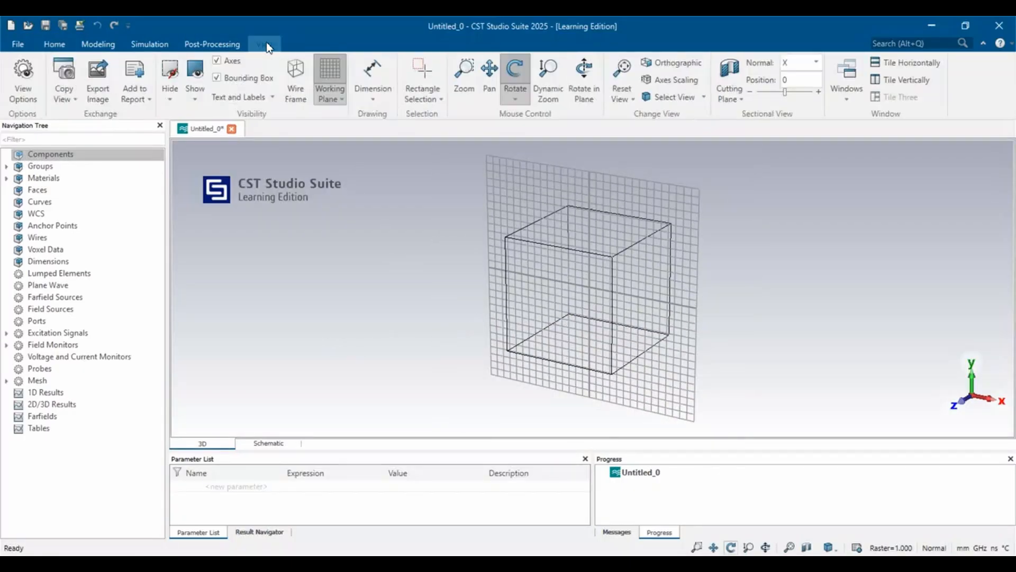
left_click(231, 83)
left_click_drag(576, 284, 632, 180)
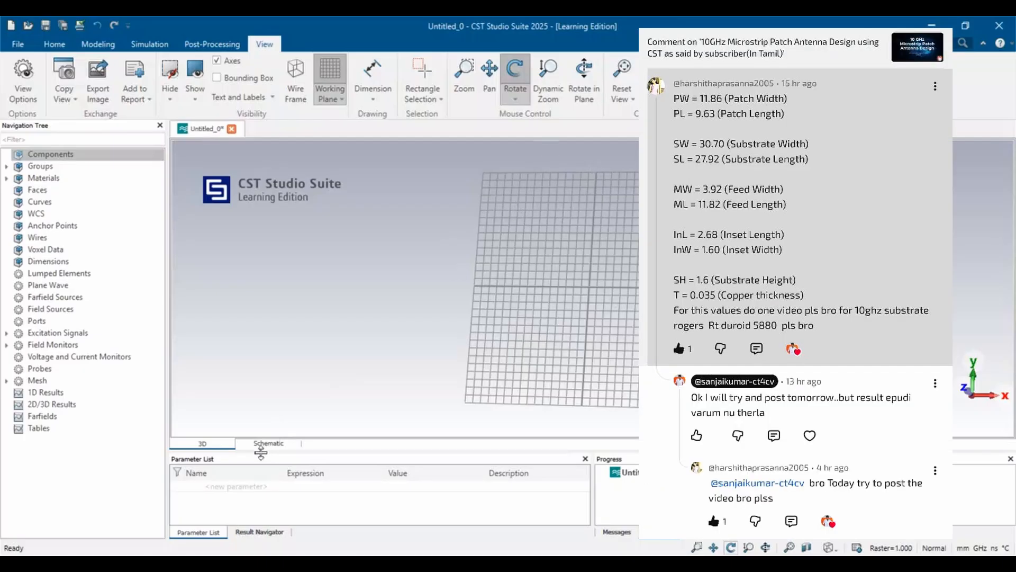
Define the patch parameters PW = 11.86 and PL = 9.63.
left_click(224, 485)
type("PW")
left_click(299, 491)
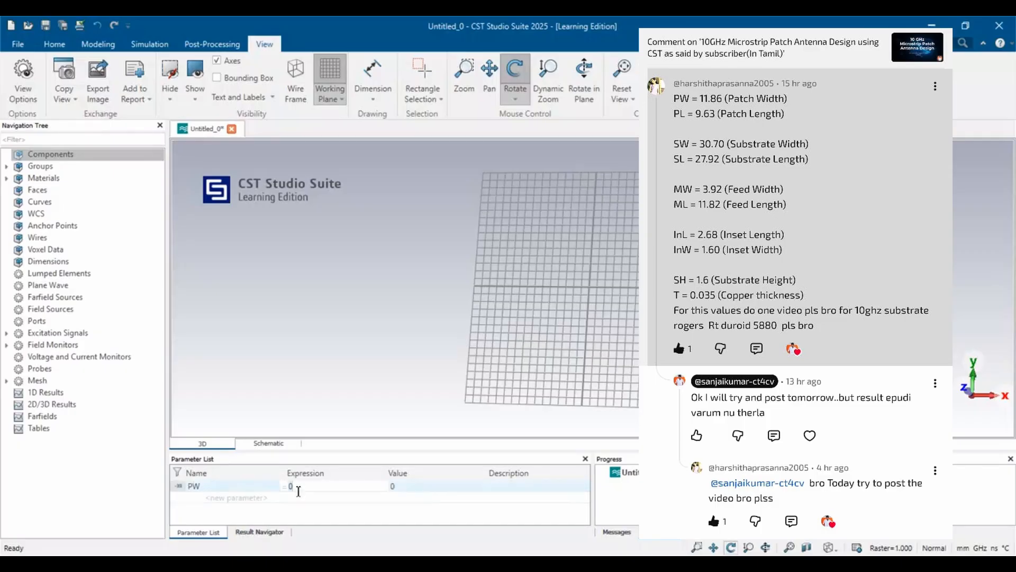
type("11.86")
left_click(215, 505)
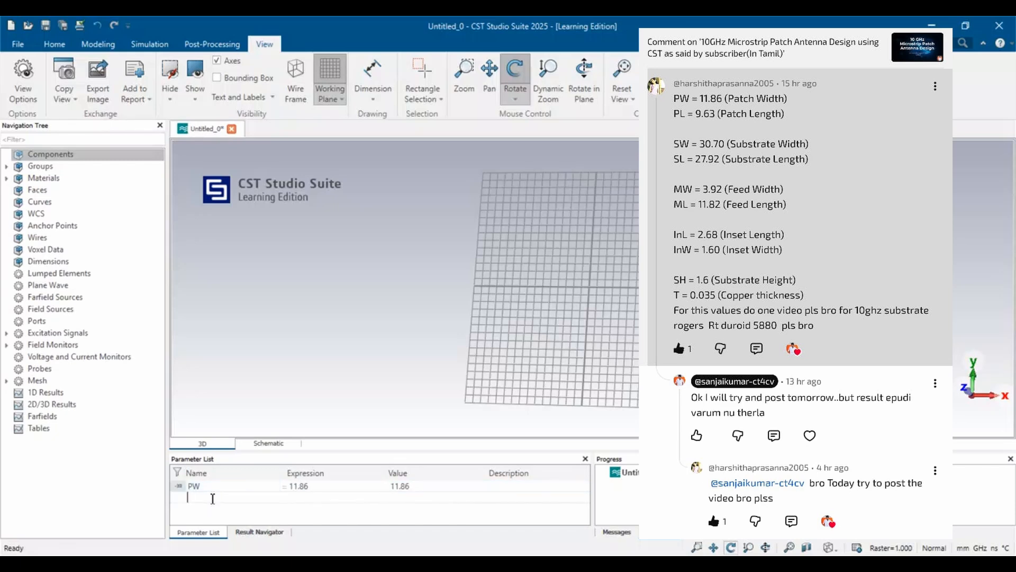
type("PL")
left_click(292, 496)
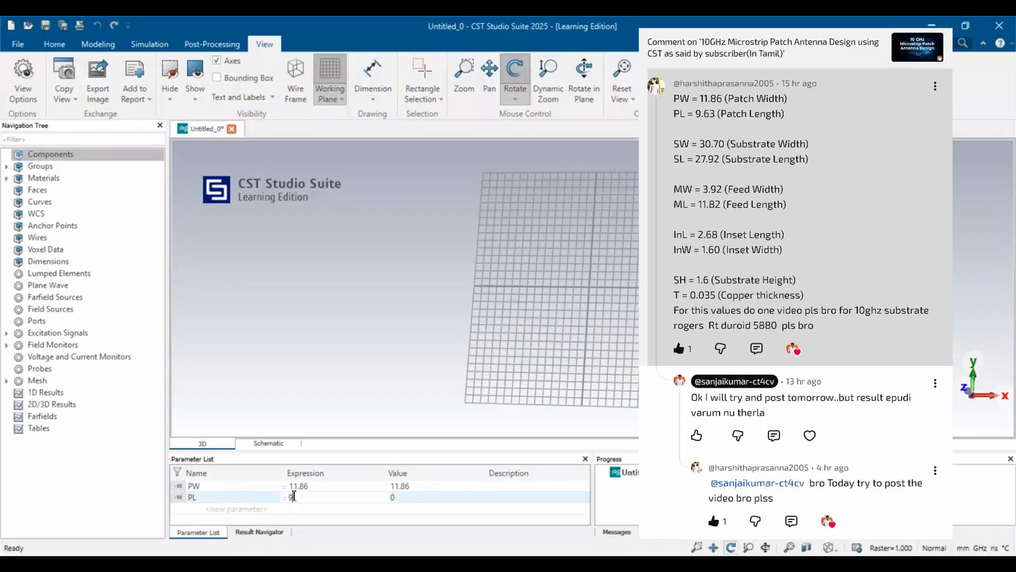
type("9.63")
Define the substrate width and length parameters SW = 30.70 and SL = 27.92.
left_click(231, 509)
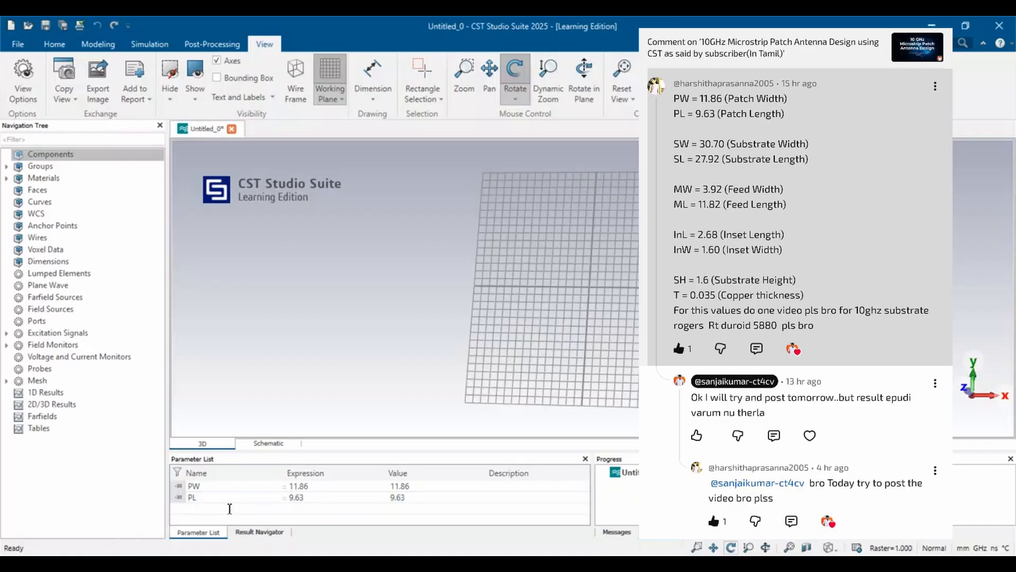
type("SW")
left_click(313, 508)
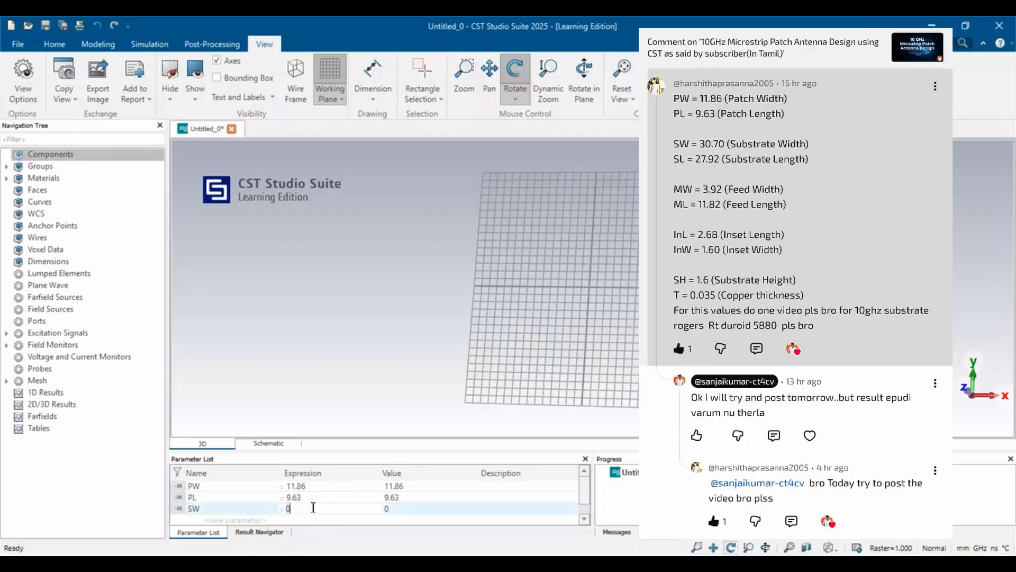
type("30.70")
left_click(215, 517)
type("S")
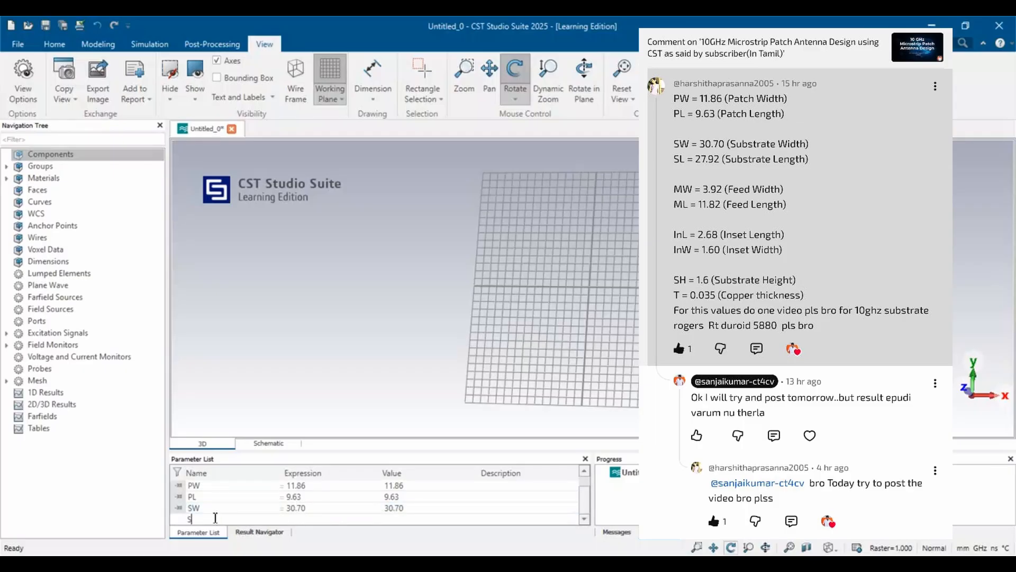
type("L")
key("Tab")
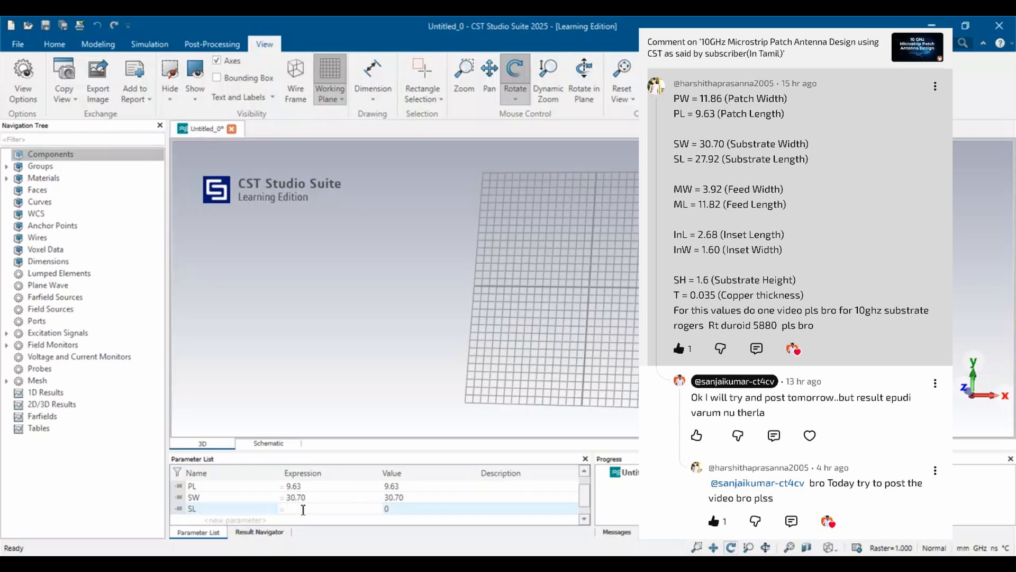
type("27.92")
key("Return")
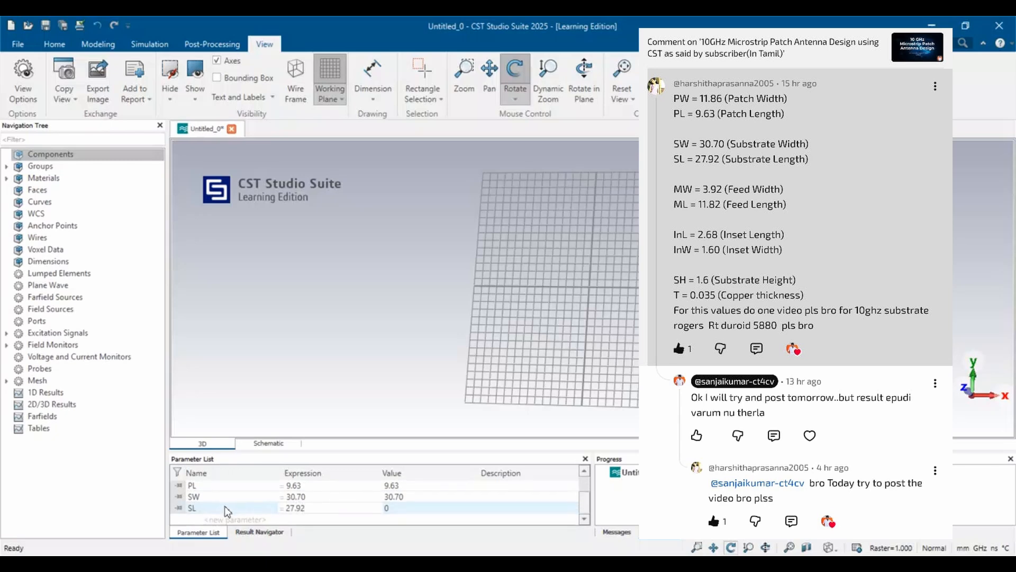
Add the feed width parameter MW with the value 3.92.
left_click(207, 521)
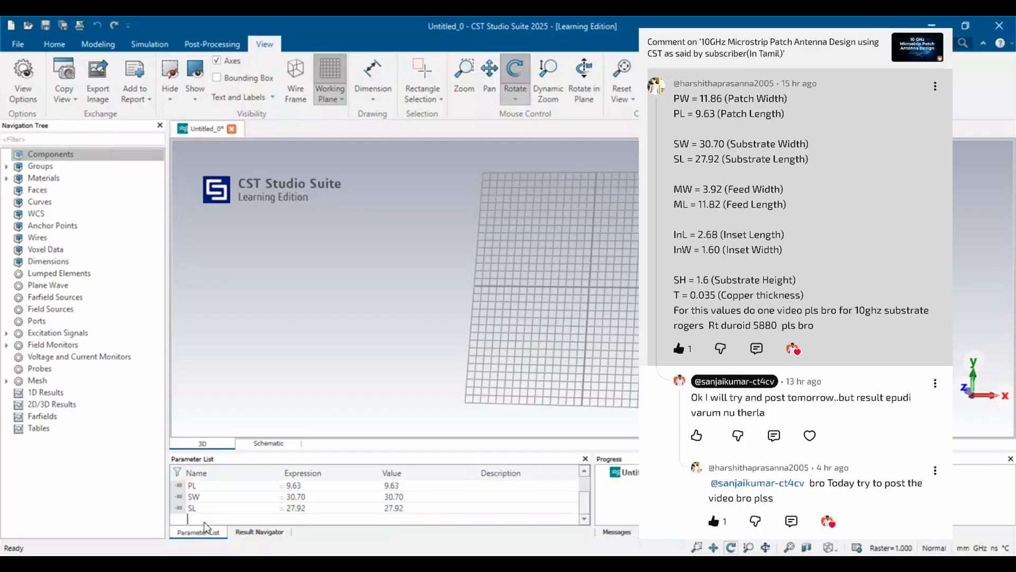
type("MW")
left_click(300, 518)
left_click(301, 512)
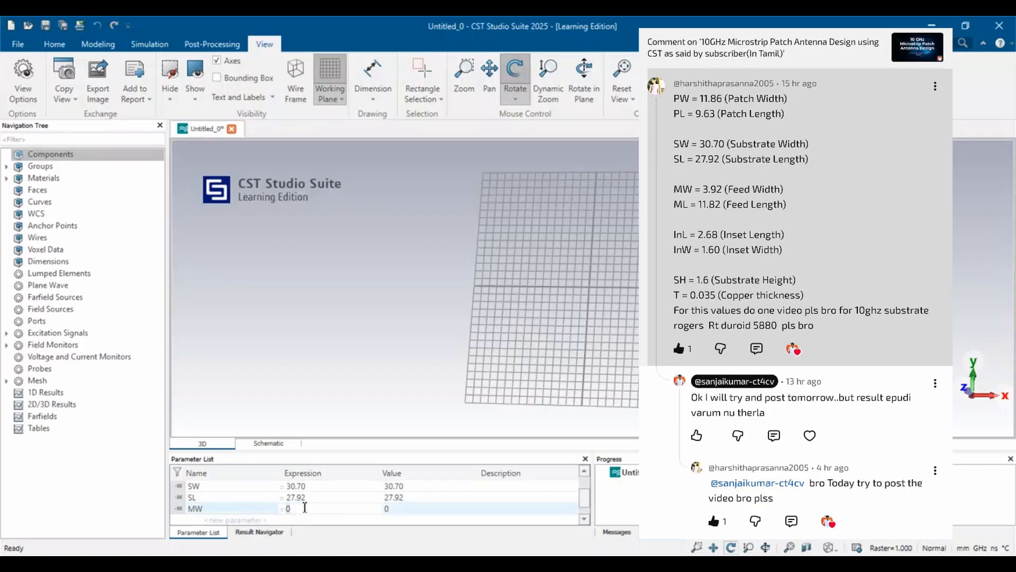
type("3.92")
Add the feed length parameter ML with the value 11.82.
left_click(241, 517)
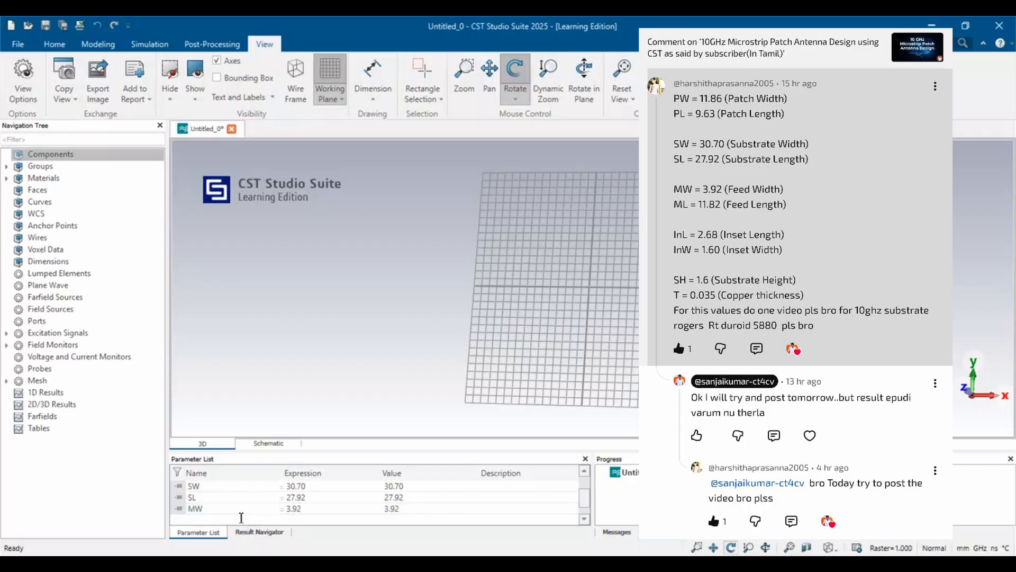
type("m")
key("BackSpace")
type("Ml")
key("BackSpace")
type("L")
key("Return")
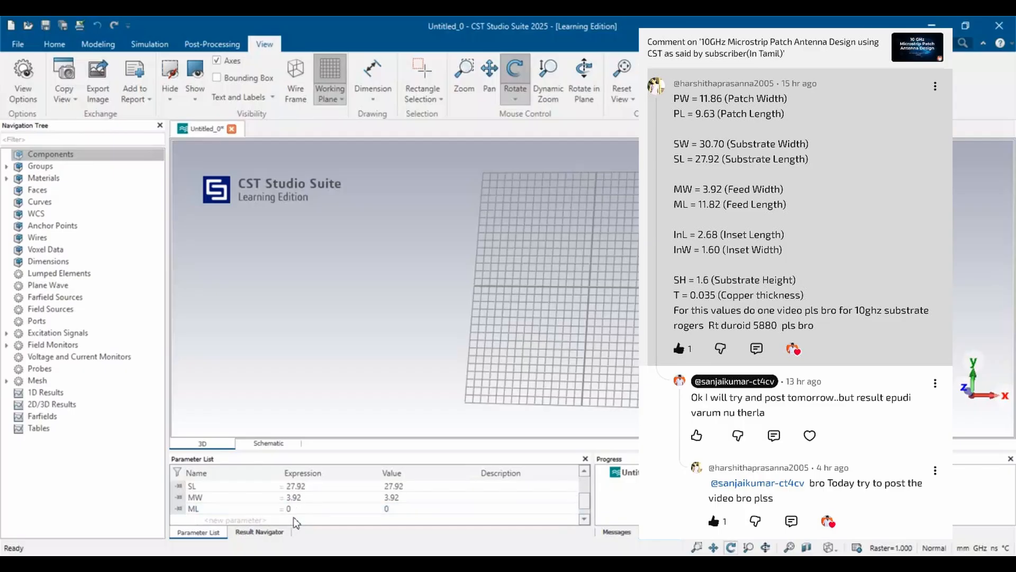
left_click(305, 509)
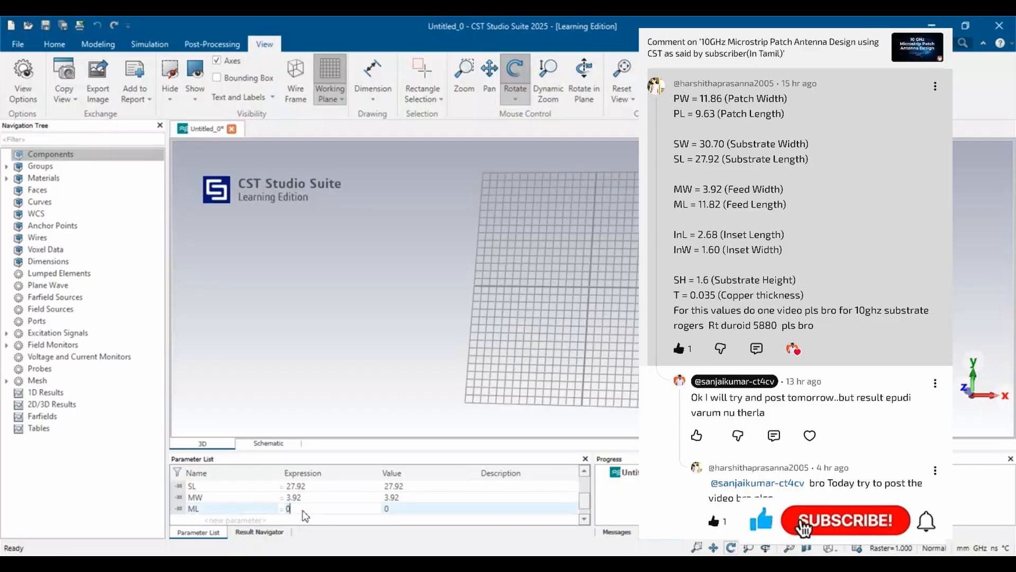
type("11.82")
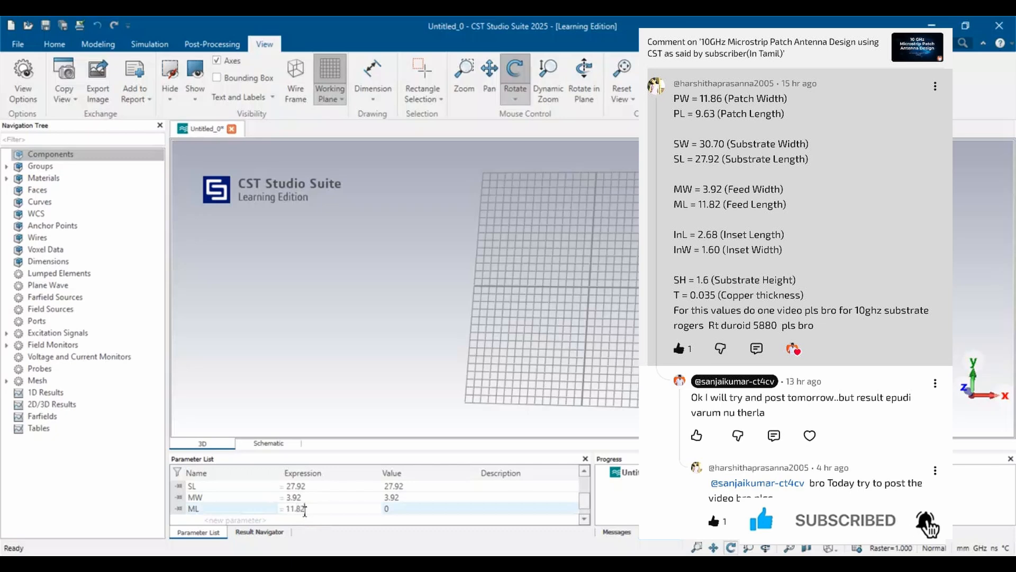
Add the inset length parameter InL with the value 2.68.
left_click(214, 518)
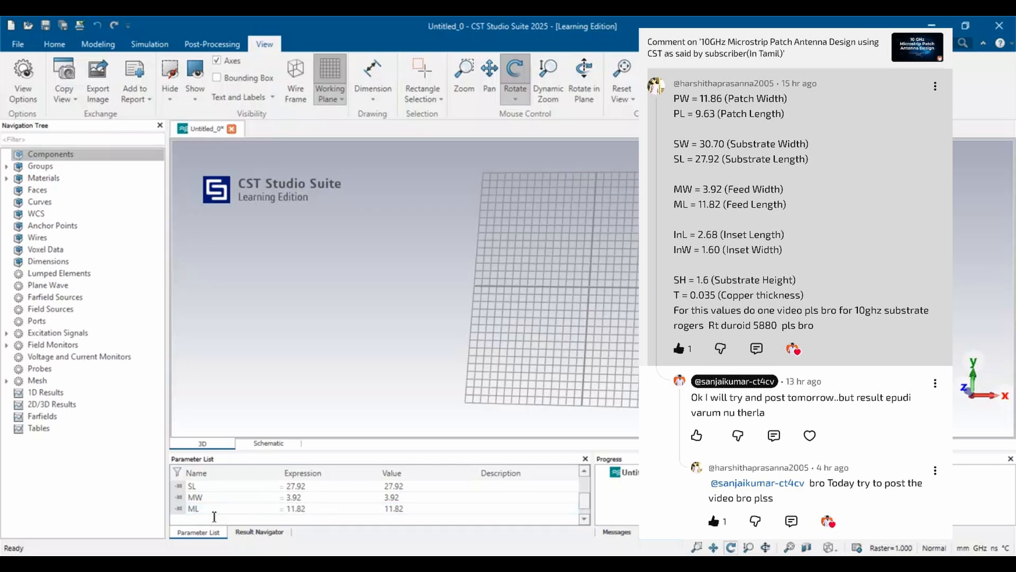
type("InL")
double_click(305, 521)
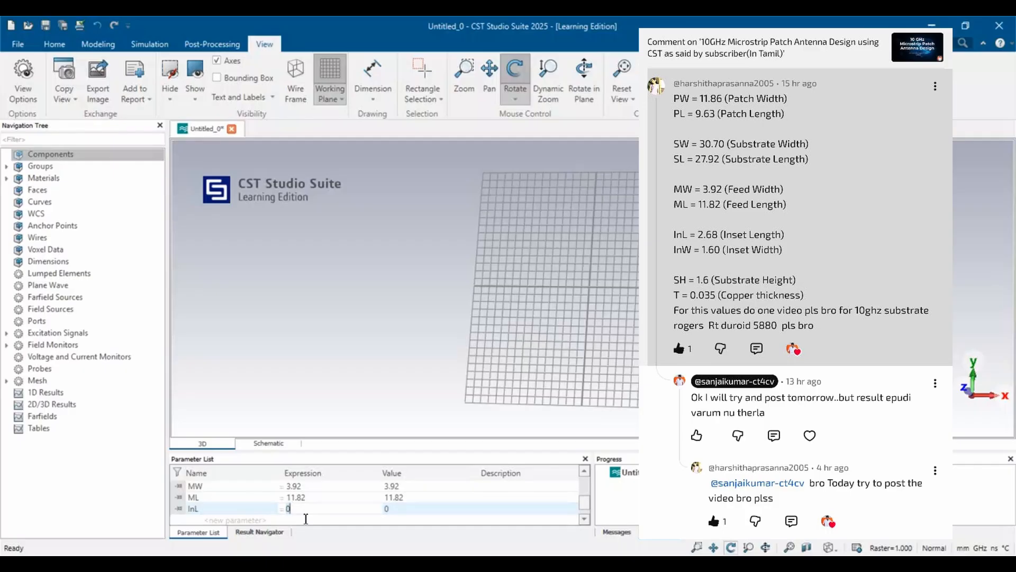
key("BackSpace")
type("2.68")
Add the inset width parameter InW with the value 1.60.
left_click(206, 519)
type("In")
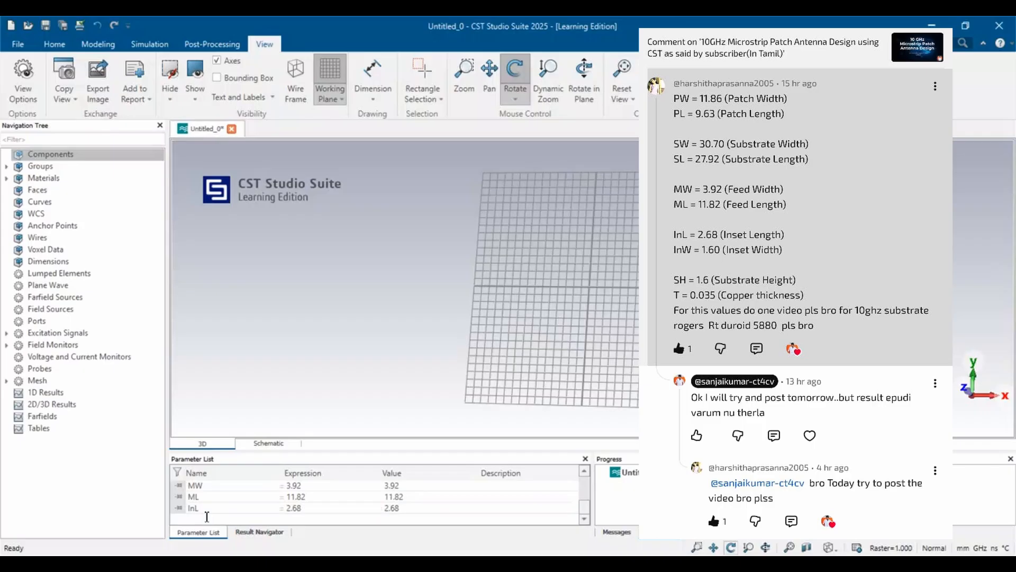
type("W")
left_click(293, 518)
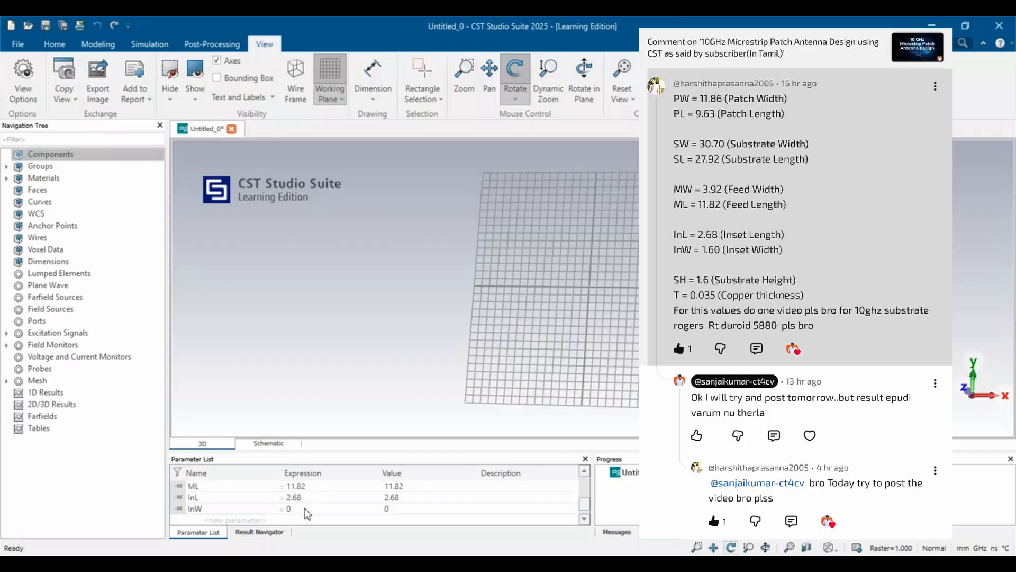
left_click(305, 508)
key("BackSpace")
type("1.60")
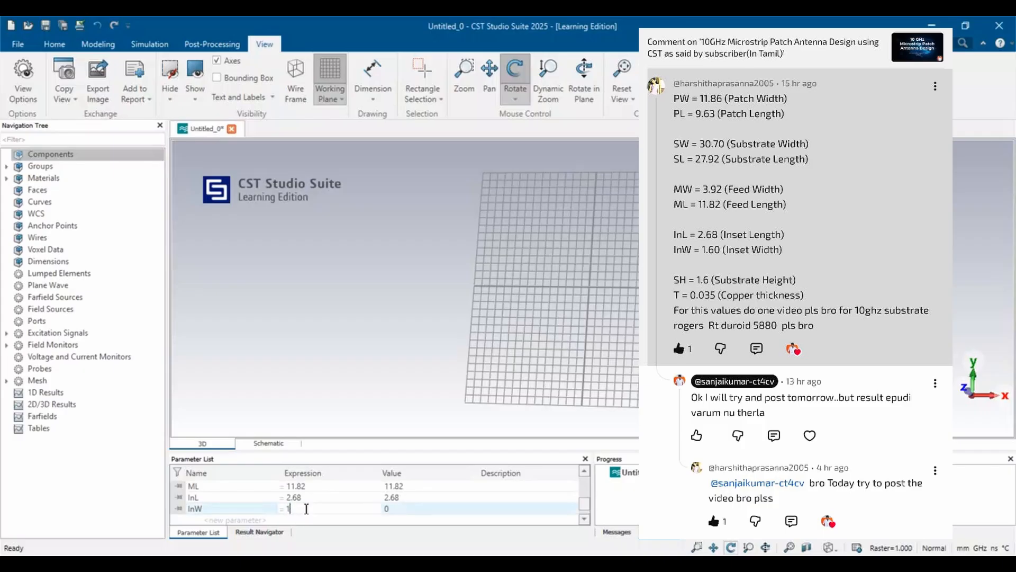
Add the substrate height parameter SH with the value 1.6.
left_click(248, 519)
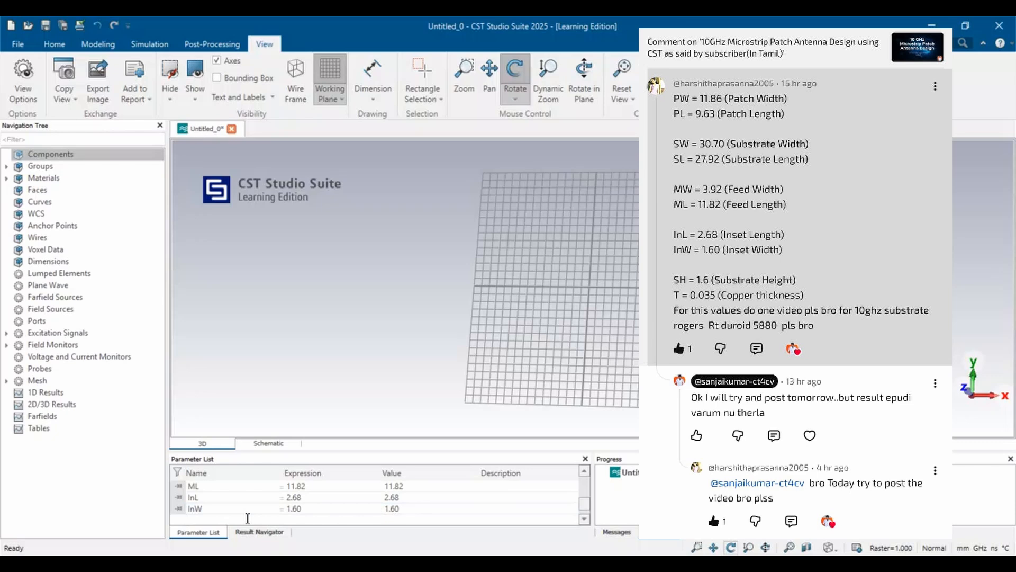
type("SH")
key("Return")
left_click(321, 509)
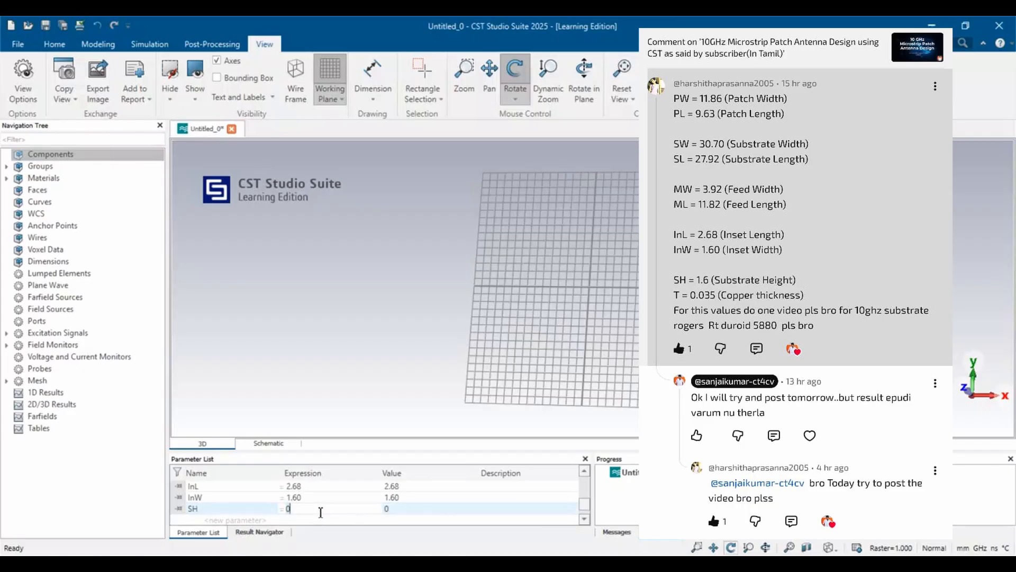
key("BackSpace")
type("1.6")
scroll(231, 522, "down", 1)
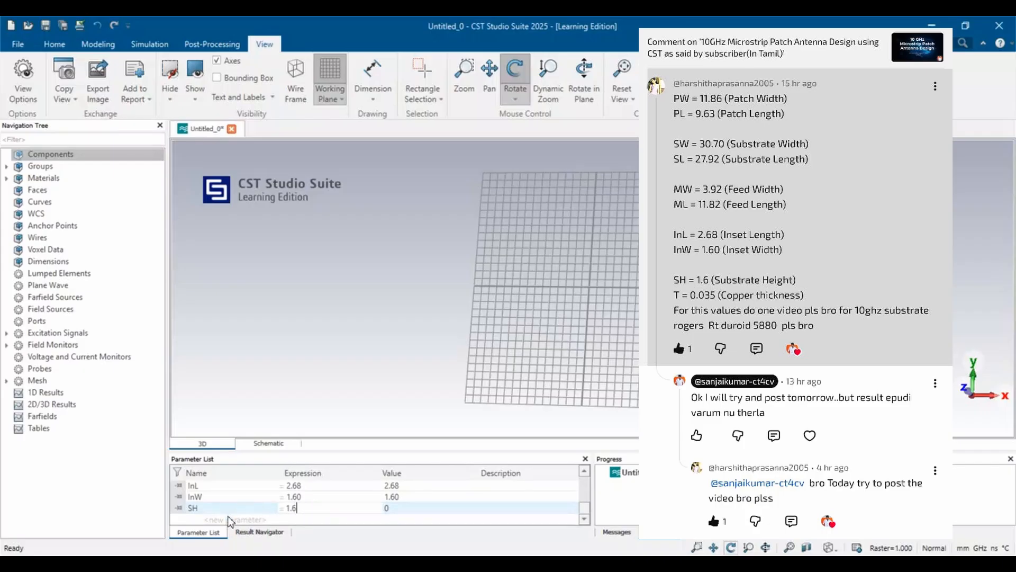
Add the copper thickness parameter T with the value 0.035.
left_click(206, 517)
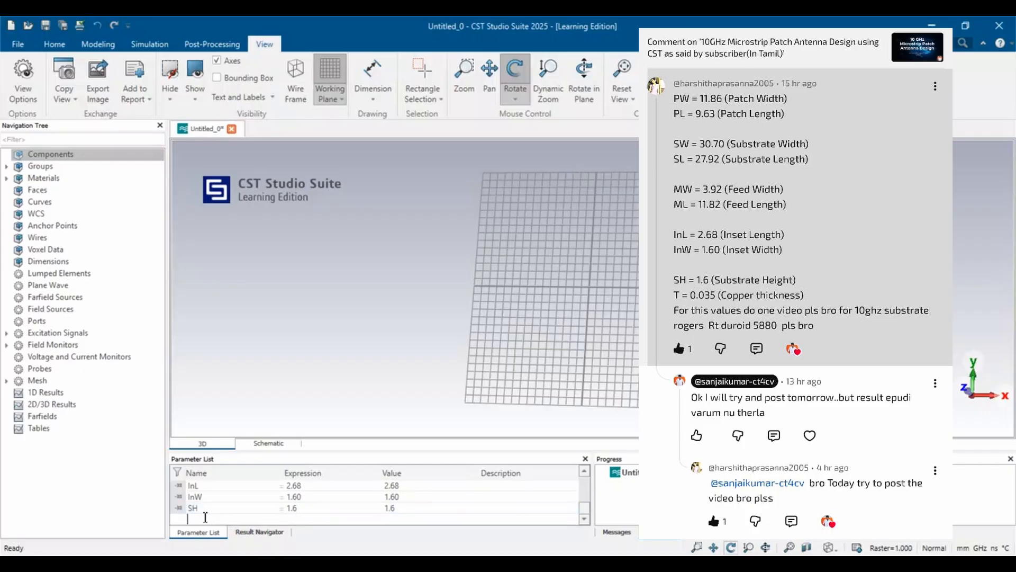
type("T")
key("Return")
left_click(305, 509)
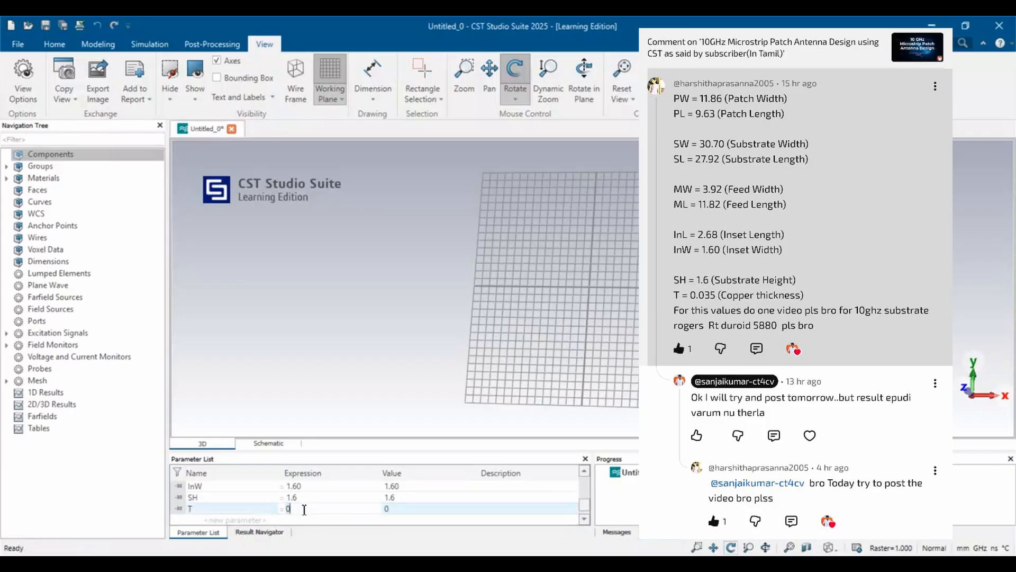
type("0.035")
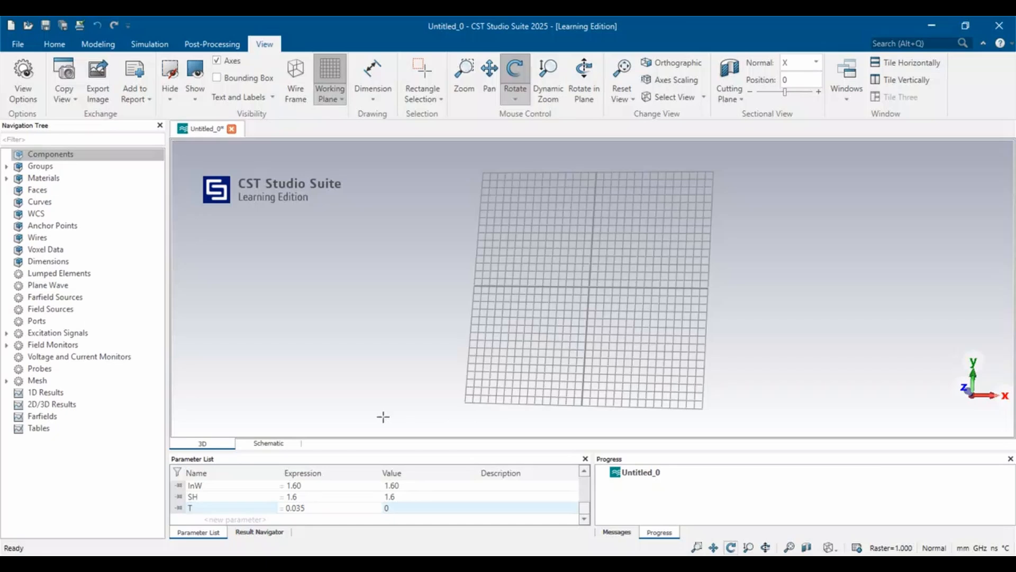
Start defining a brick named substrate with both Xmin and Xmax set to -SL/2.
scroll(522, 289, "up", 3)
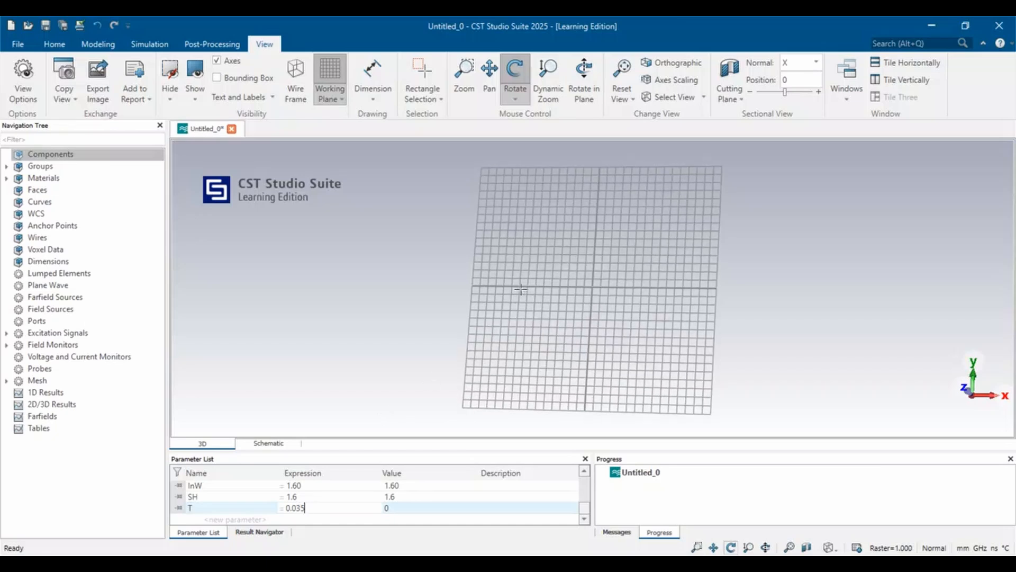
left_click(91, 43)
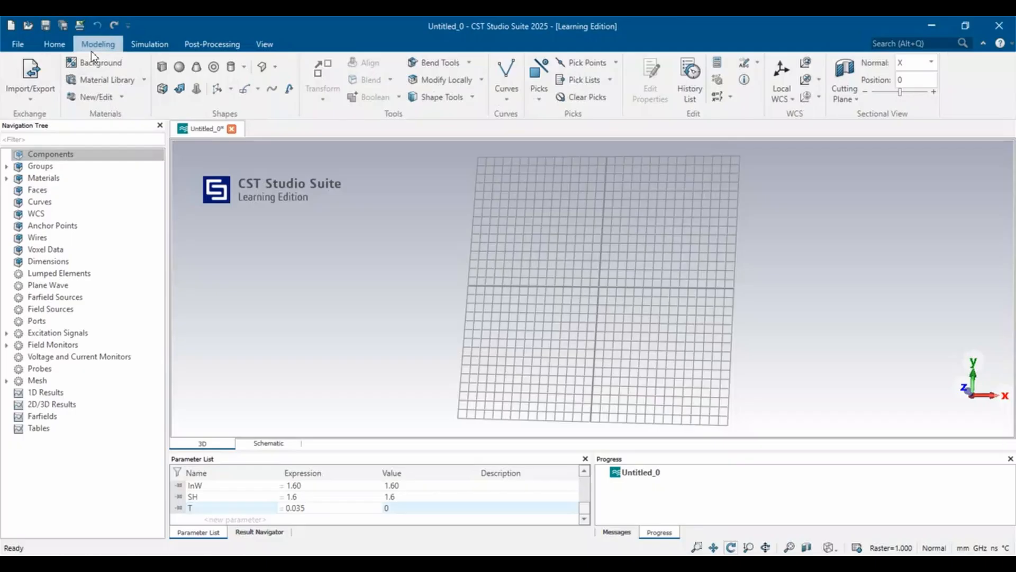
left_click(162, 66)
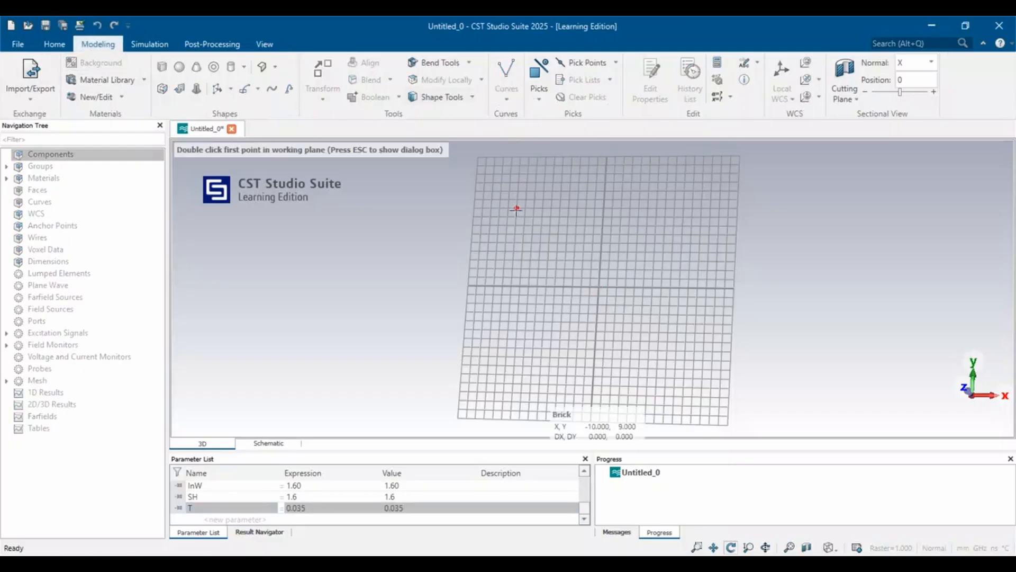
key("Escape")
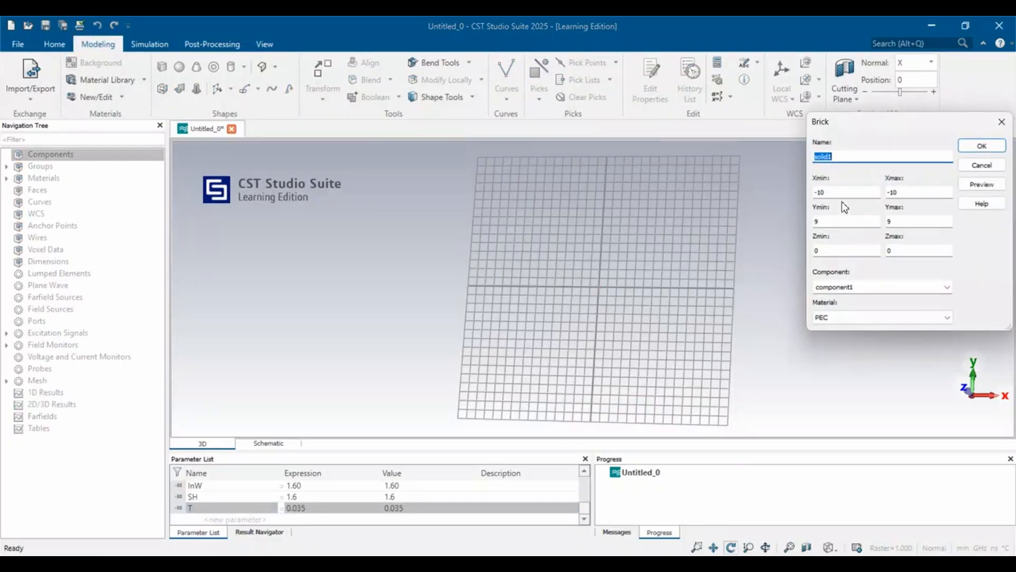
type("substrate")
left_click(849, 196)
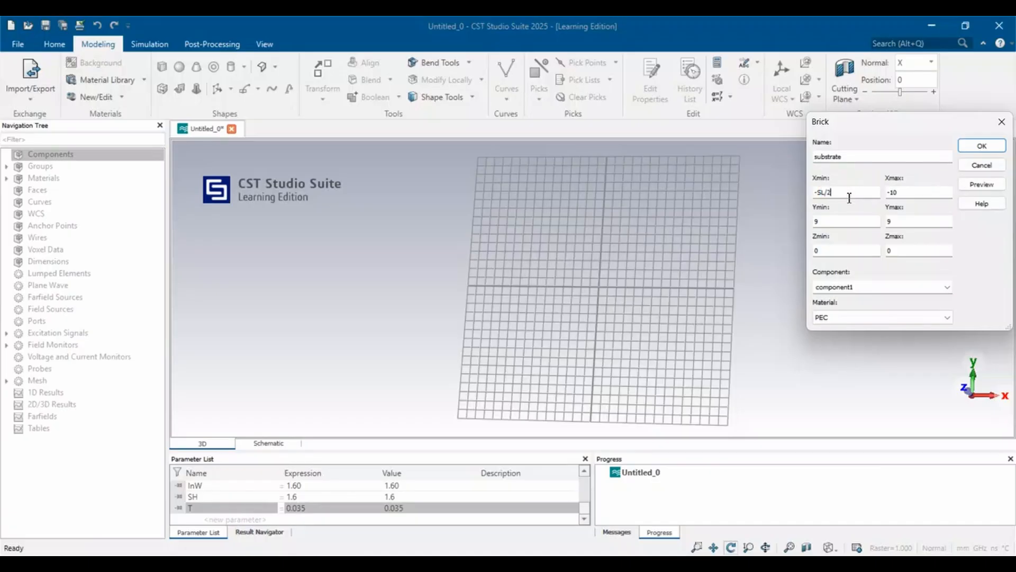
left_click(924, 188)
type("-SL/2")
Set the substrate brick's Y range from -SW/2 to SW/2 and its Zmax to SH.
left_click(845, 218)
type("-S")
double_click(907, 222)
type("S")
left_click(907, 256)
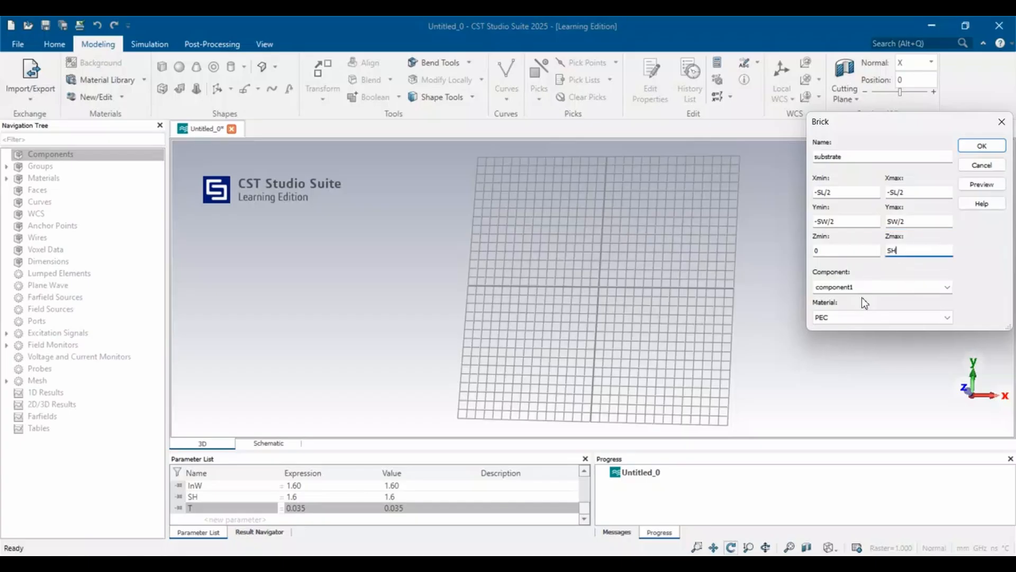
Load Rogers RT-duroid 5880 (lossy) from the material library as the substrate brick's material.
left_click(862, 314)
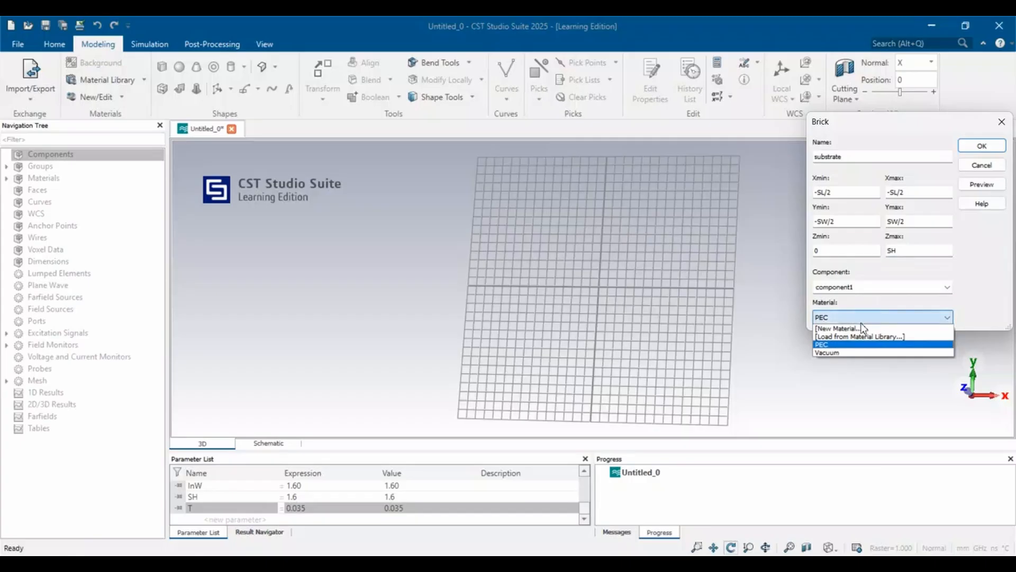
left_click(863, 337)
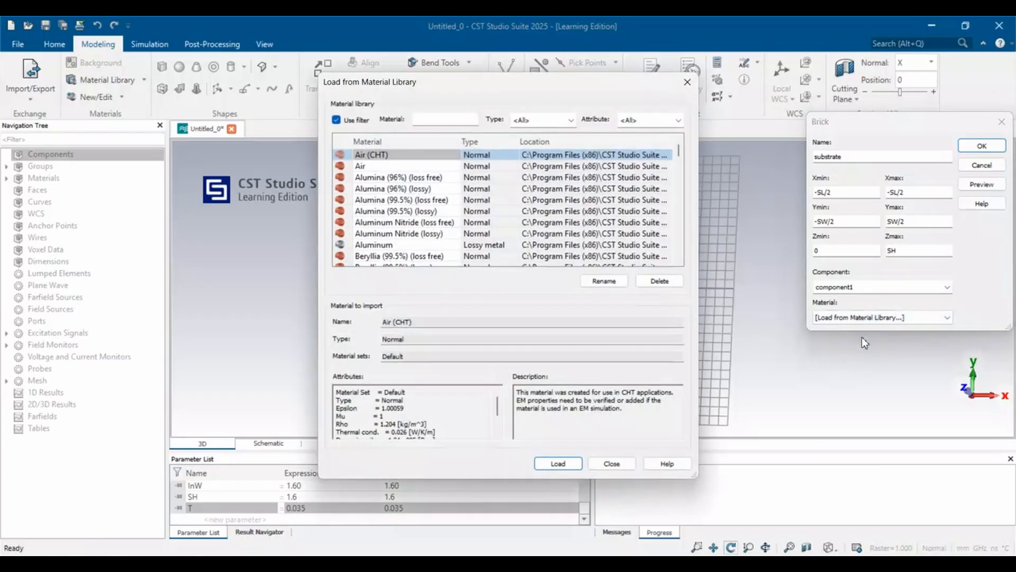
scroll(500, 178, "down", 15)
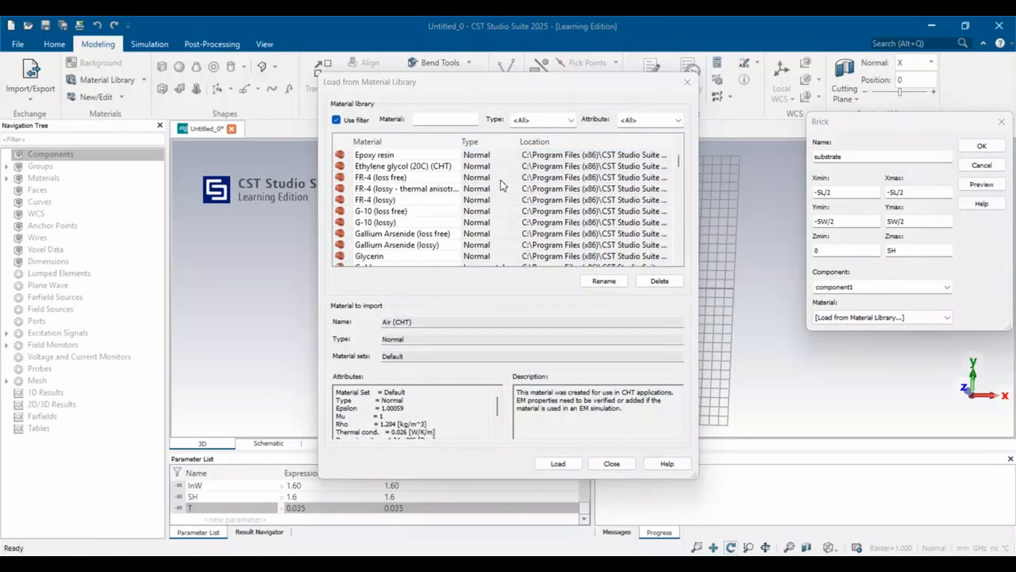
scroll(501, 182, "down", 5)
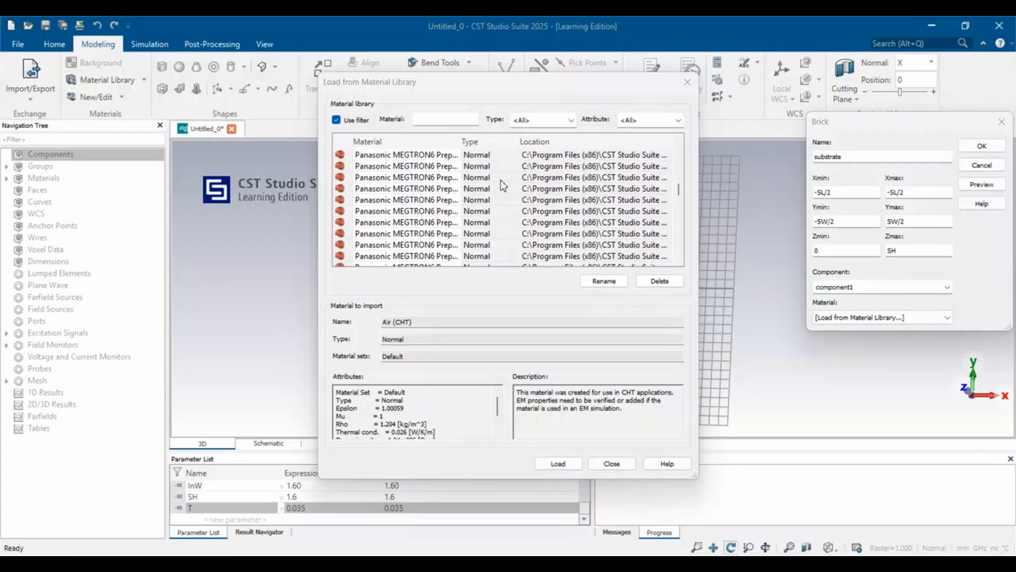
scroll(392, 203, "down", 10)
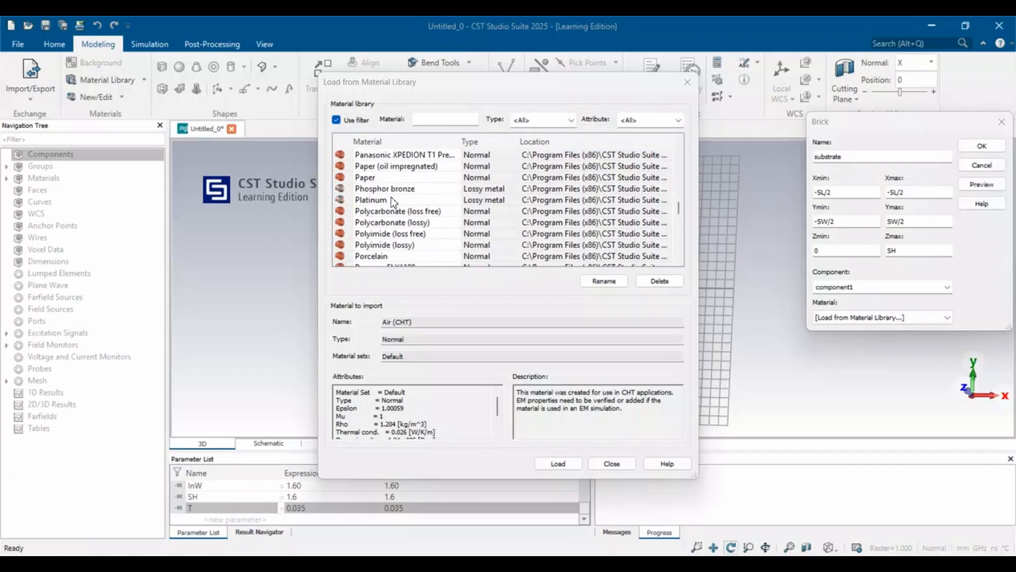
scroll(392, 202, "down", 7)
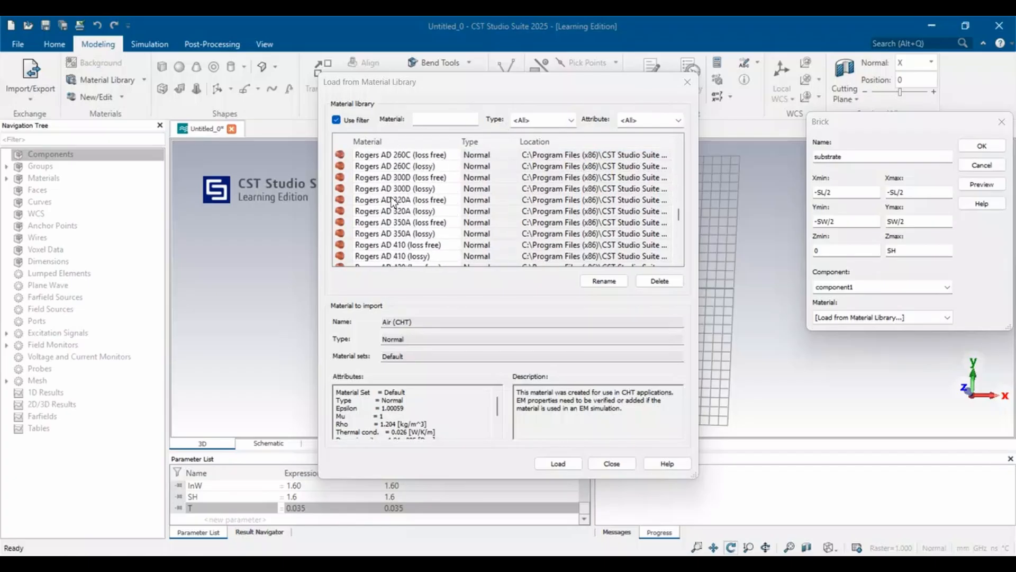
scroll(391, 202, "down", 10)
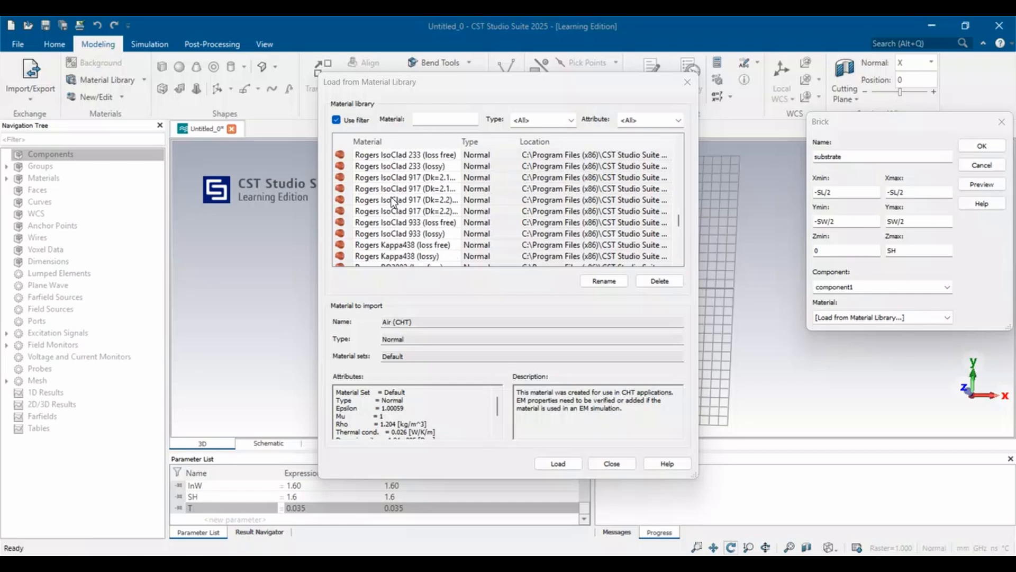
scroll(392, 202, "down", 10)
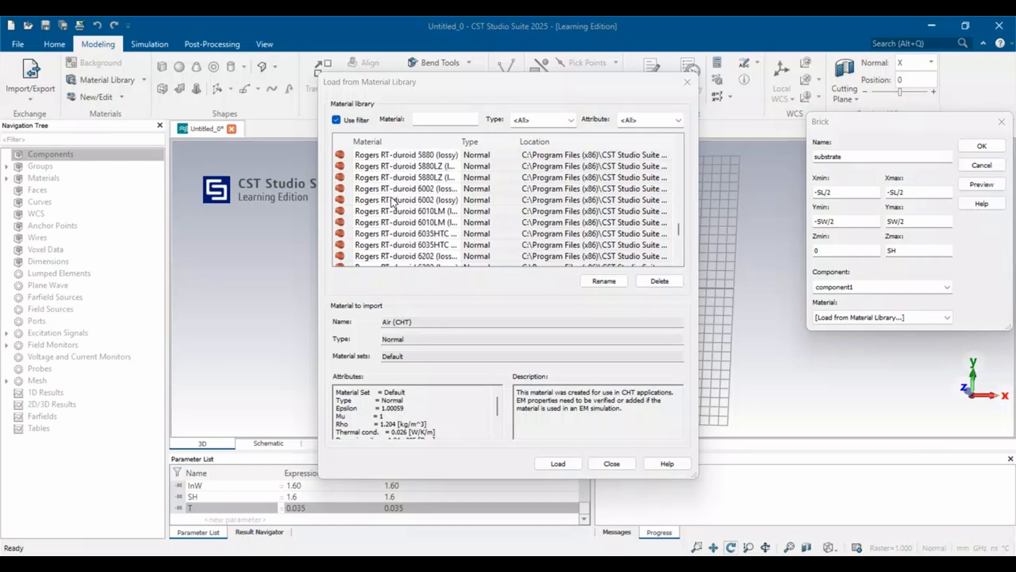
left_click(392, 199)
scroll(393, 202, "up", 3)
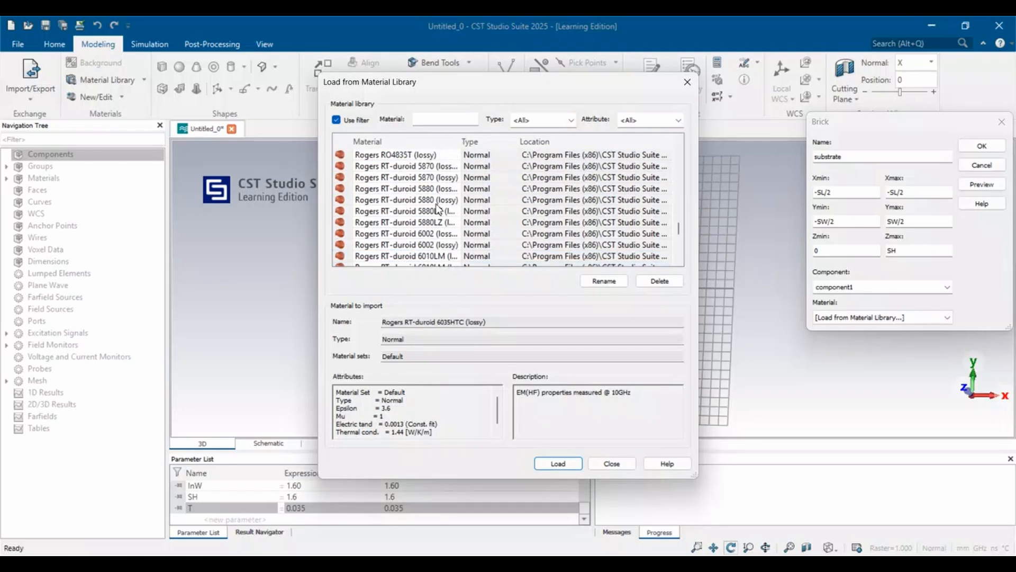
left_click(419, 201)
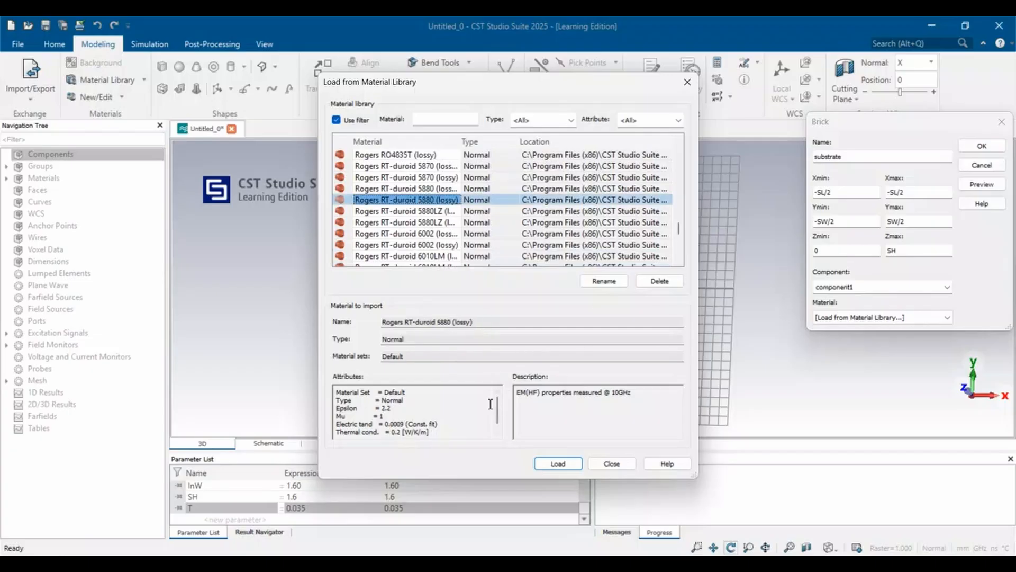
left_click(552, 460)
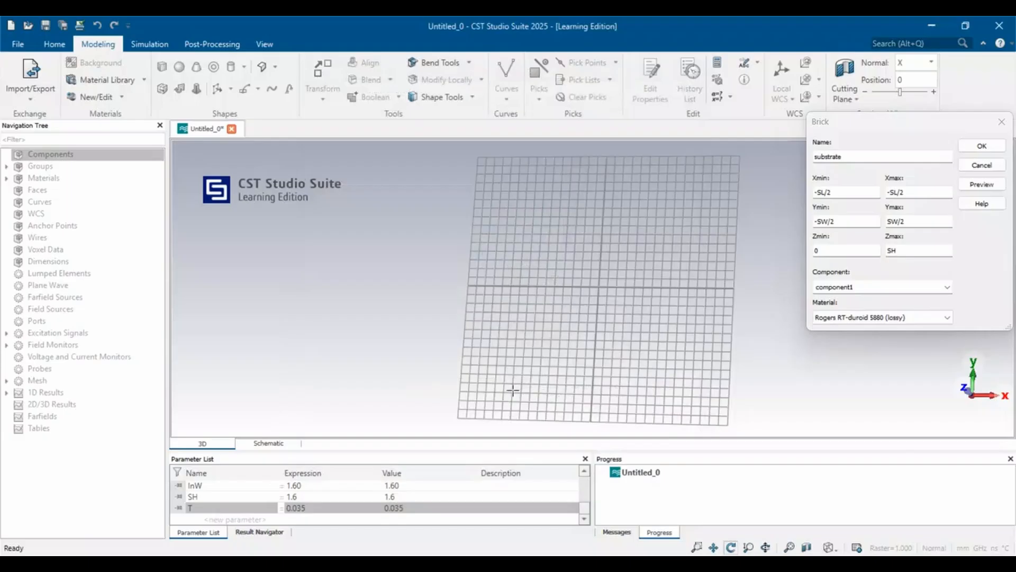
Preview the substrate brick, correct its Xmax to SL/2, and create the brick.
left_click(981, 184)
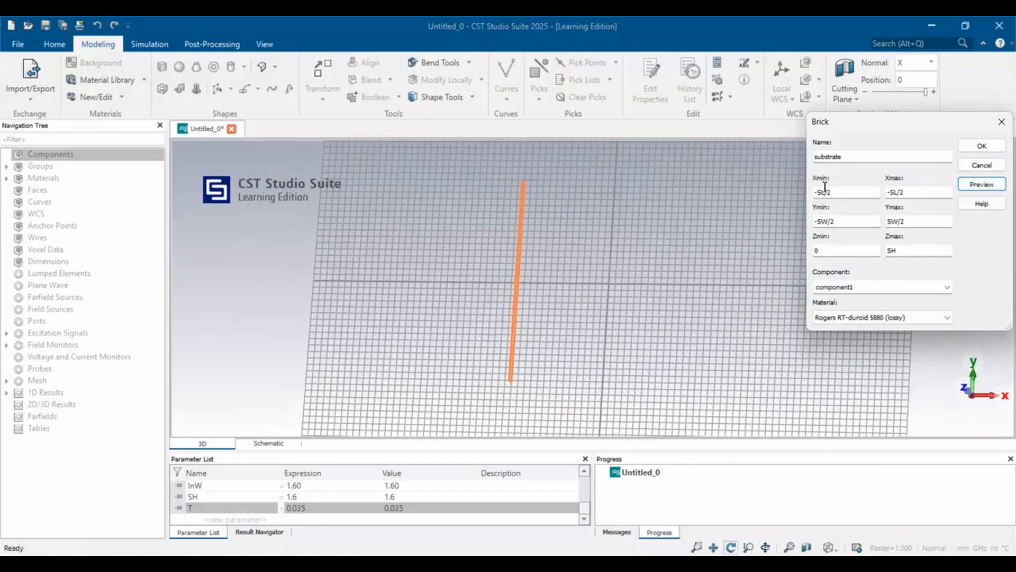
left_click(893, 193)
key("BackSpace")
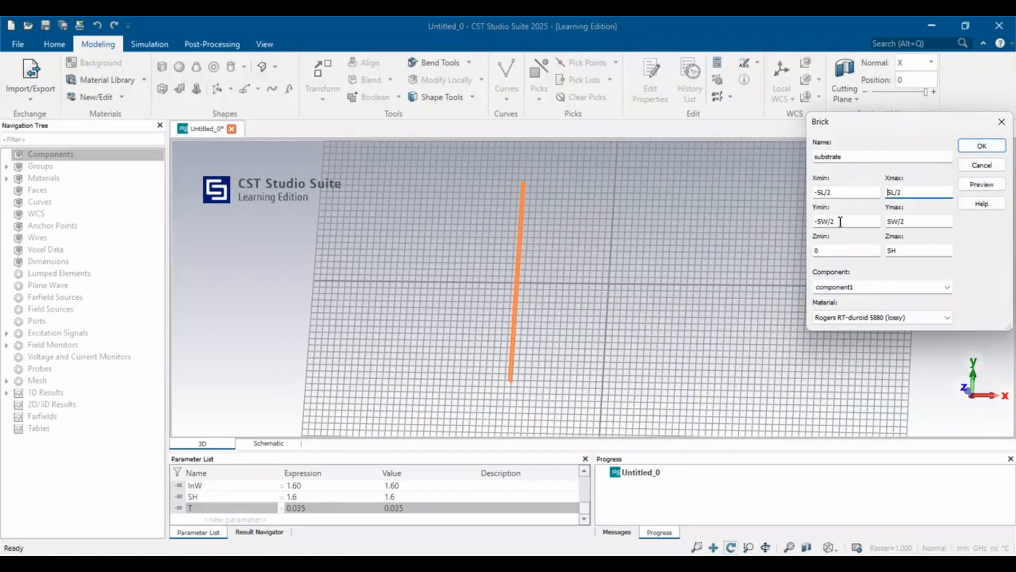
left_click(981, 185)
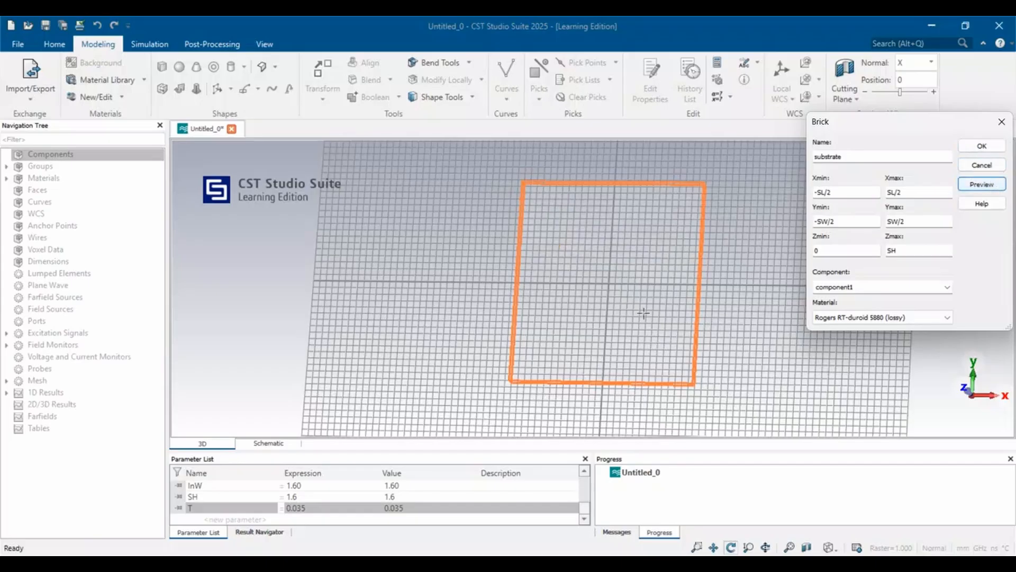
scroll(644, 302, "up", 2)
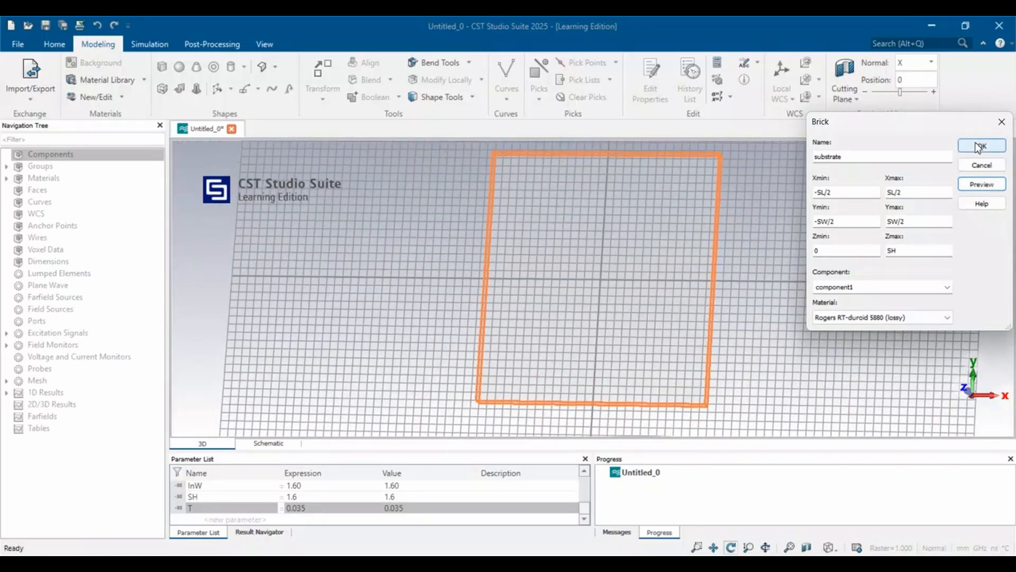
left_click(979, 145)
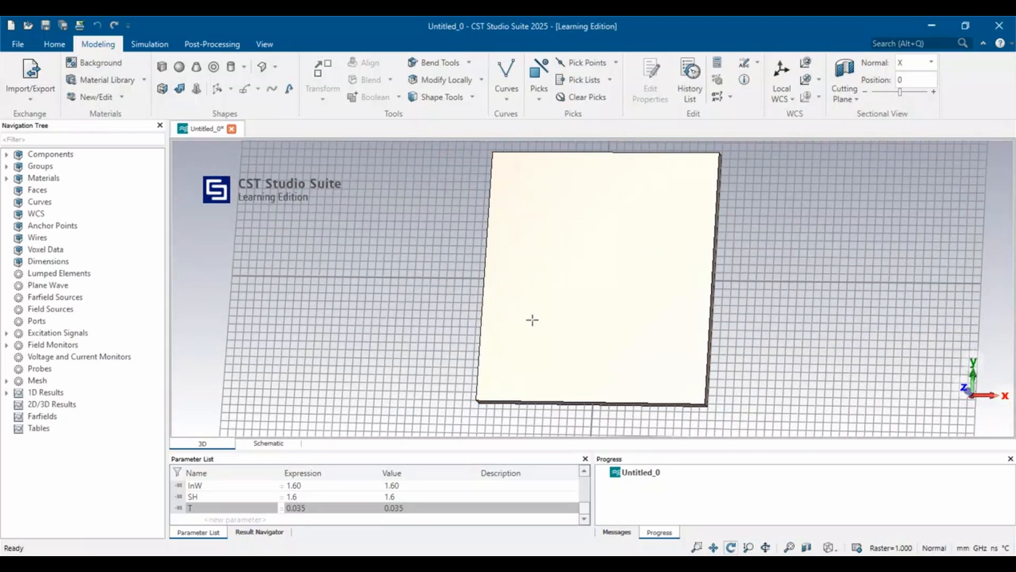
Activate the local WCS and align it with the substrate's back face, the one facing negative z.
left_click_drag(801, 252, 483, 264)
left_click(540, 100)
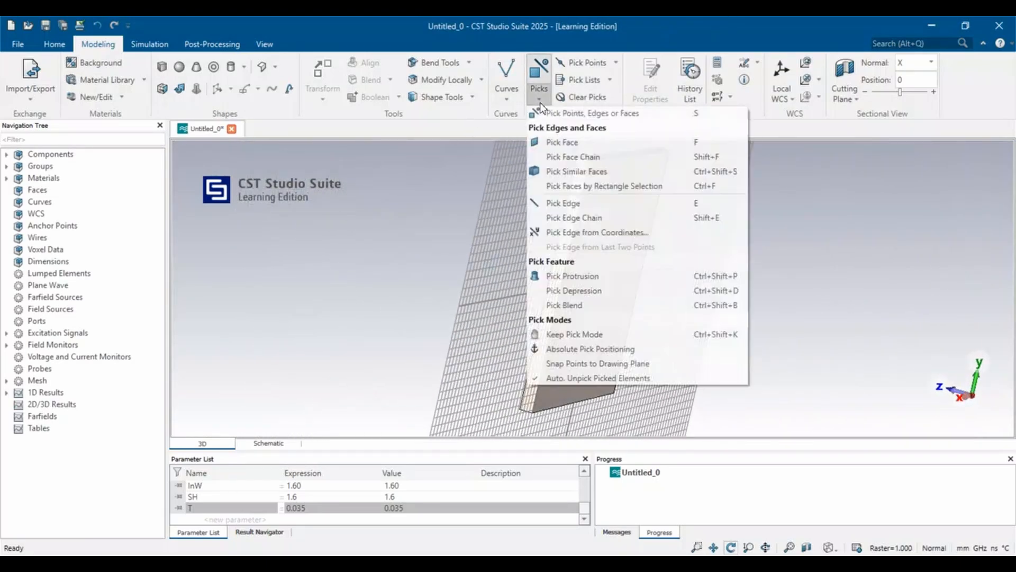
left_click(868, 168)
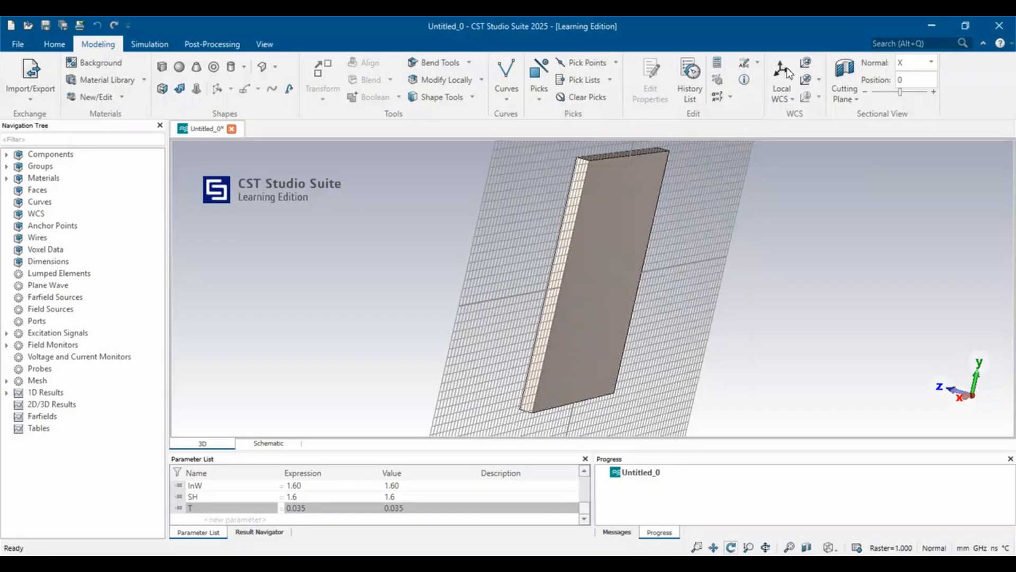
left_click(782, 74)
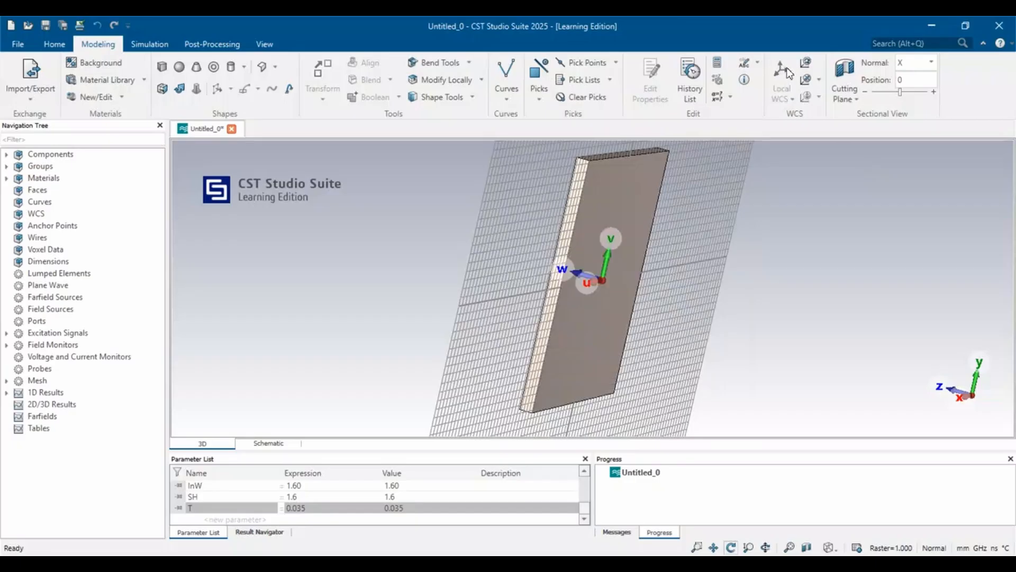
left_click(539, 95)
left_click(562, 142)
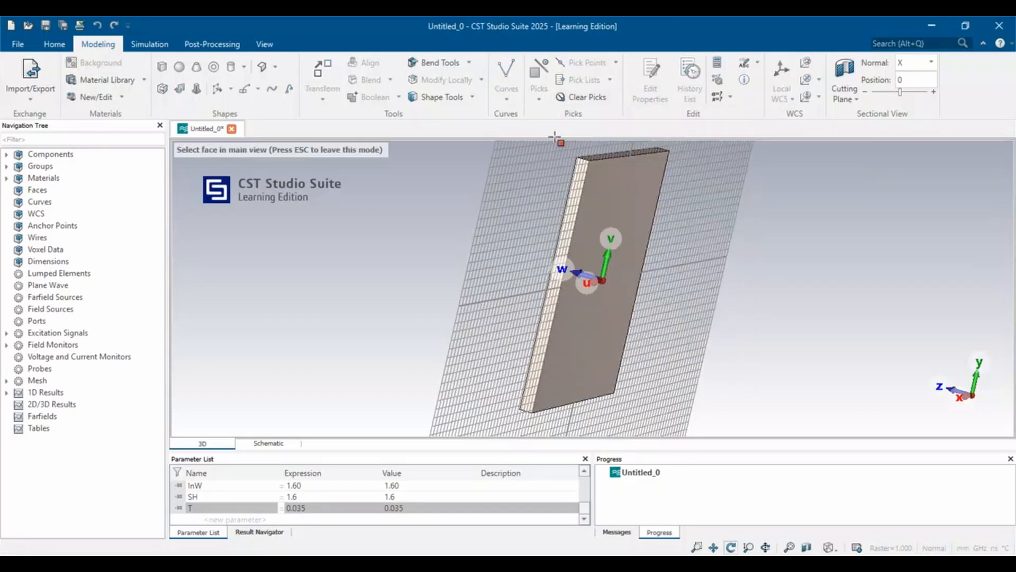
left_click(614, 214)
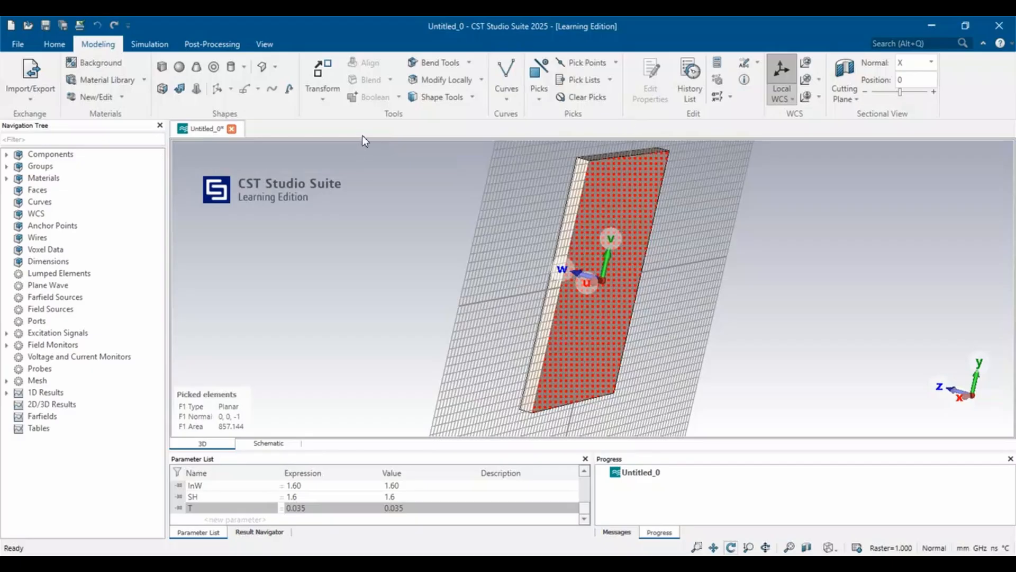
left_click(820, 80)
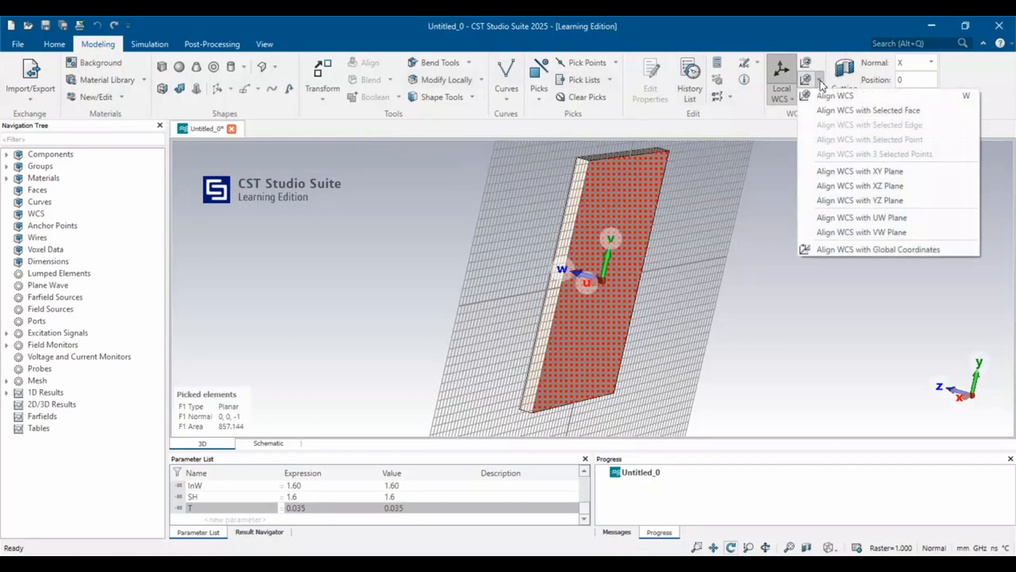
left_click(829, 112)
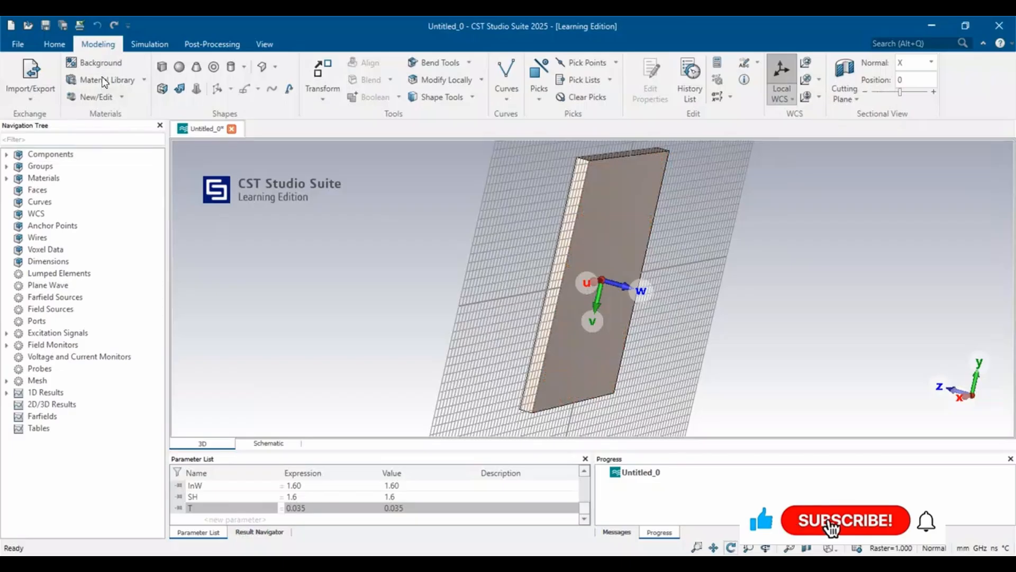
Start defining a brick named GROUND with its U range from -SL/2 to SL/2.
left_click(162, 66)
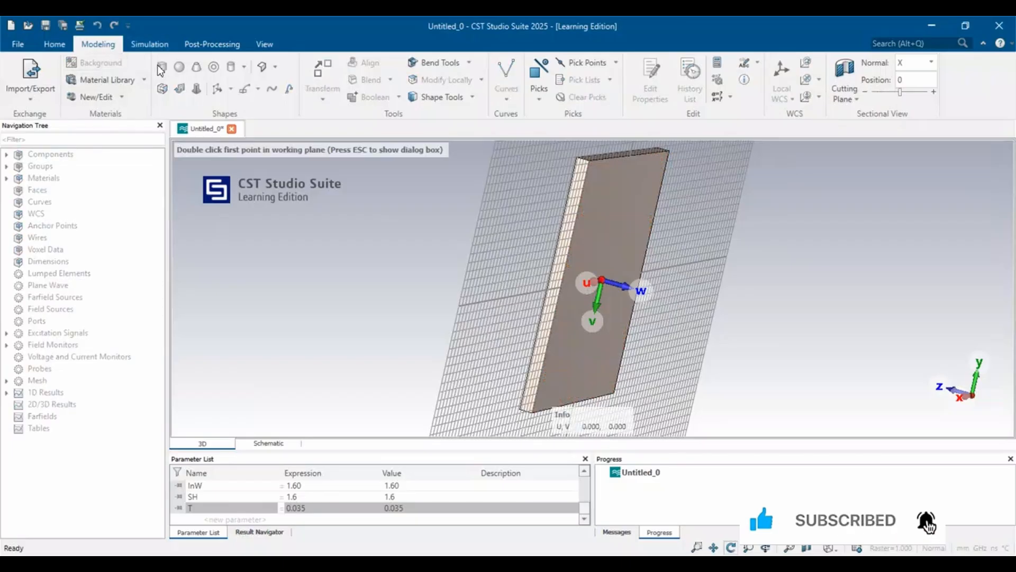
double_click(614, 227)
key("Escape")
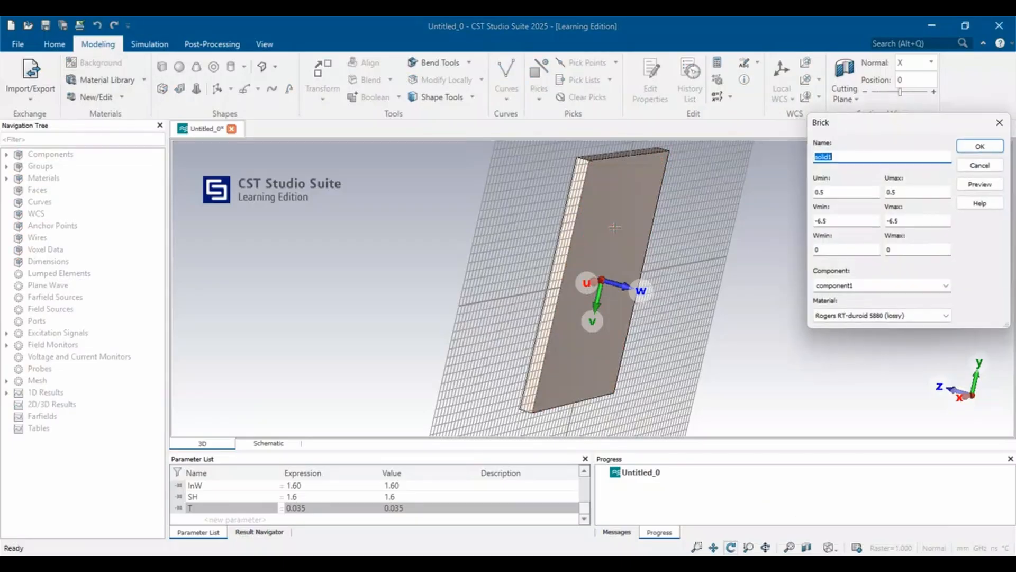
type("GROU")
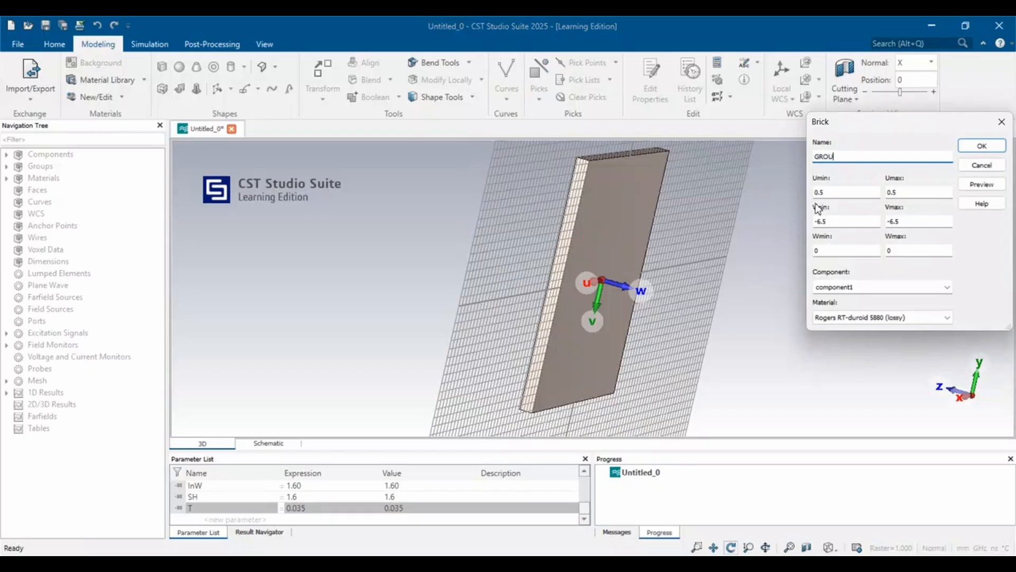
type("ND")
left_click(830, 193)
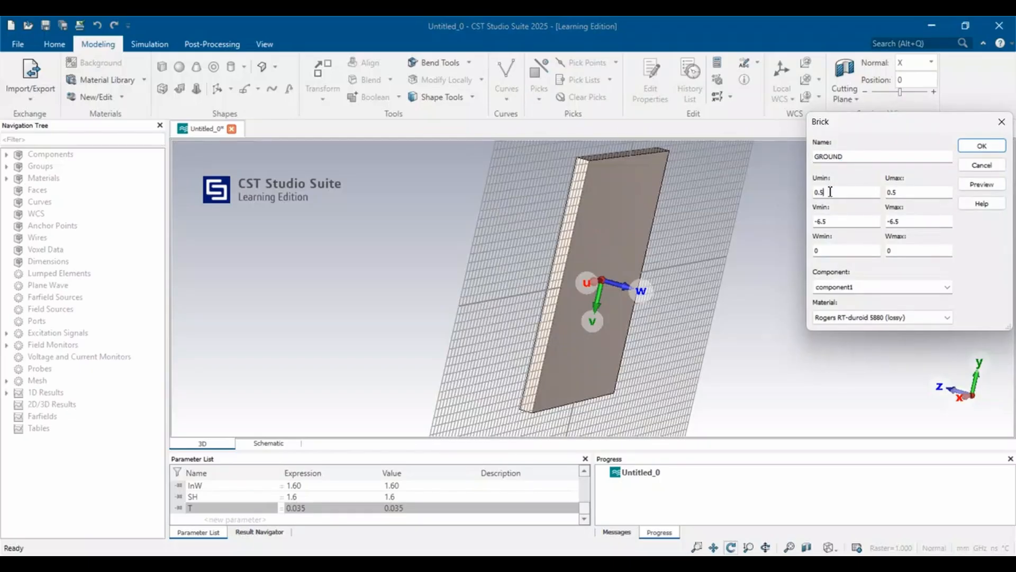
type("-SL/2")
key("Tab")
type("S")
Set the GROUND brick's V range from -SW/2 to SW/2 and its Wmax to T.
left_click(830, 220)
type("S")
key("BackSpace")
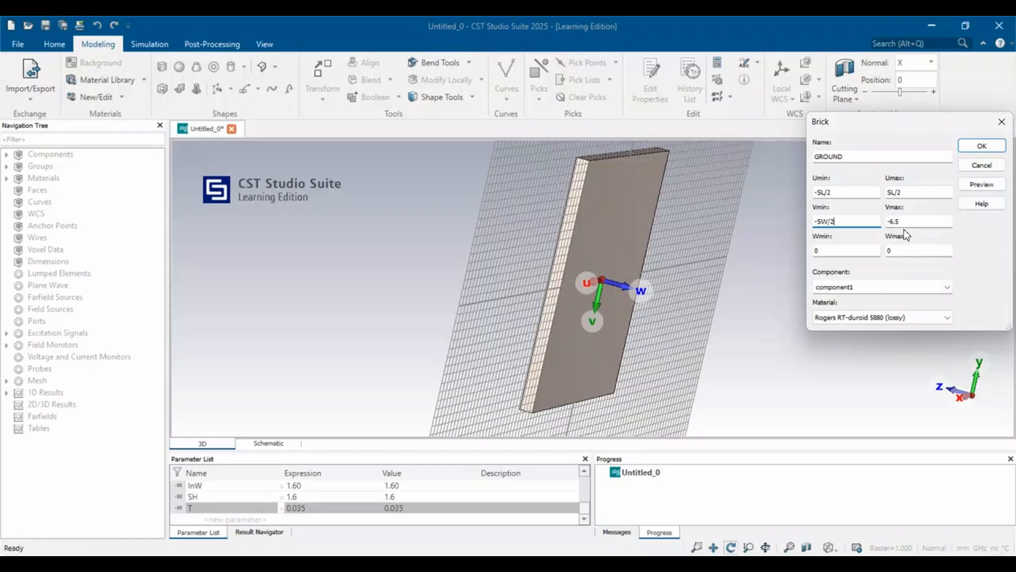
left_click_drag(906, 220, 882, 224)
type("SW/2")
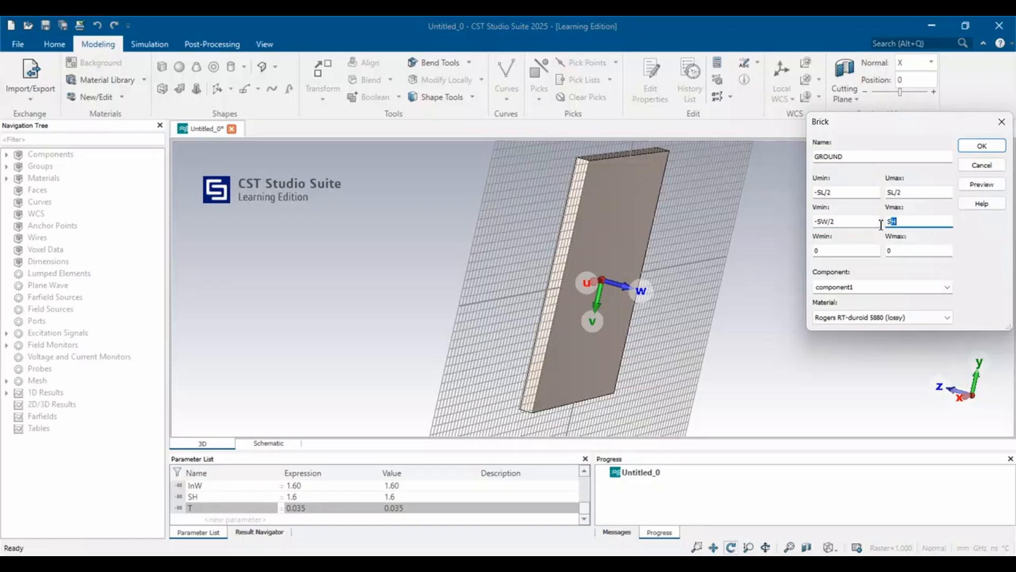
left_click(898, 249)
Load Copper (annealed) from the material library as the GROUND brick's material, then preview and create the brick.
left_click(881, 318)
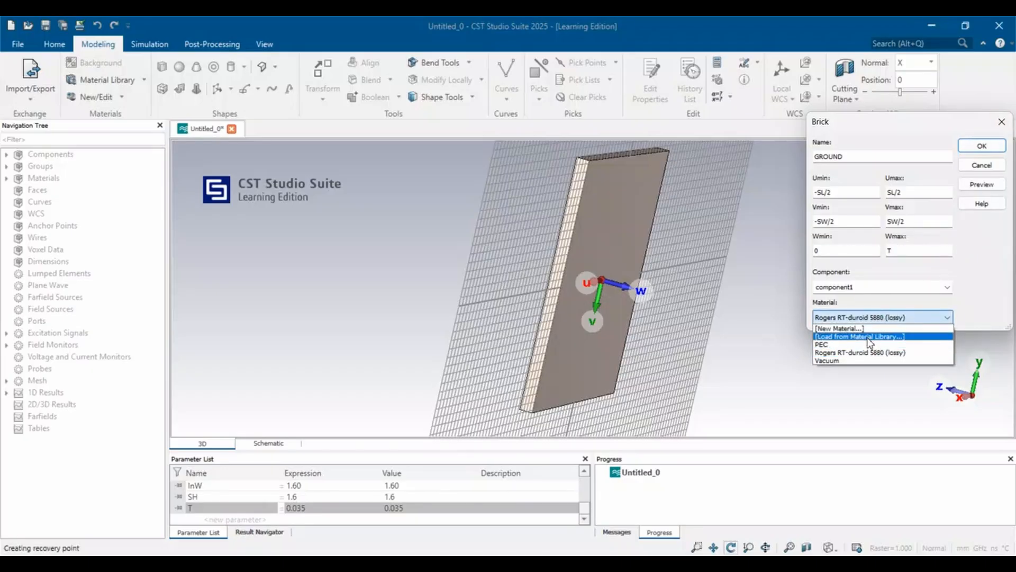
left_click(868, 338)
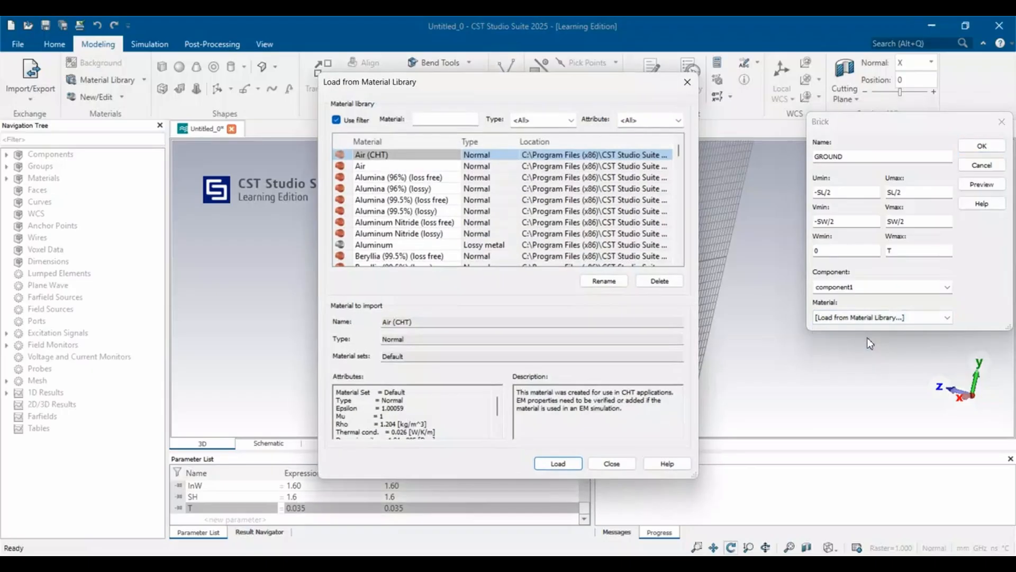
scroll(426, 227, "down", 15)
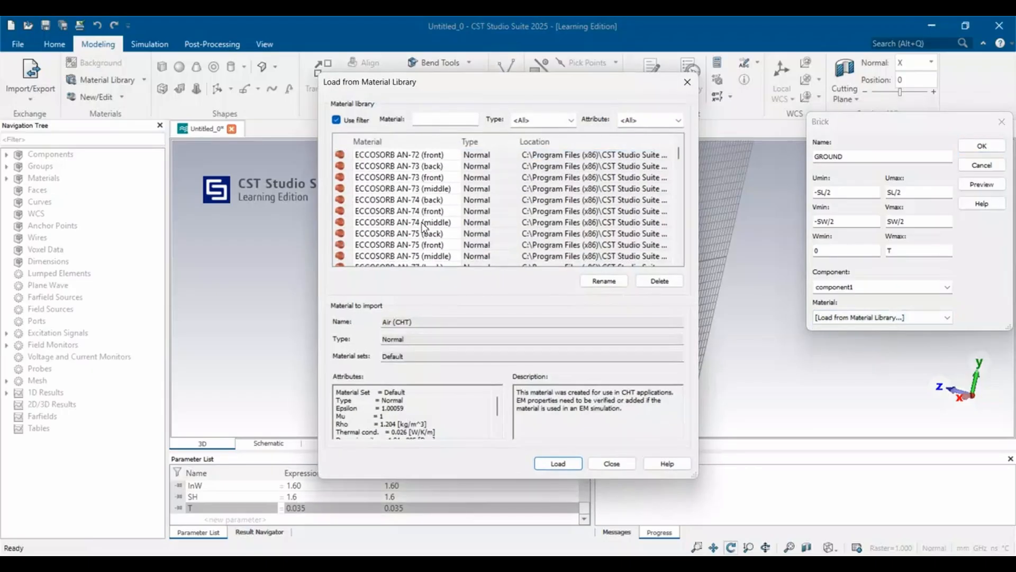
scroll(402, 225, "up", 8)
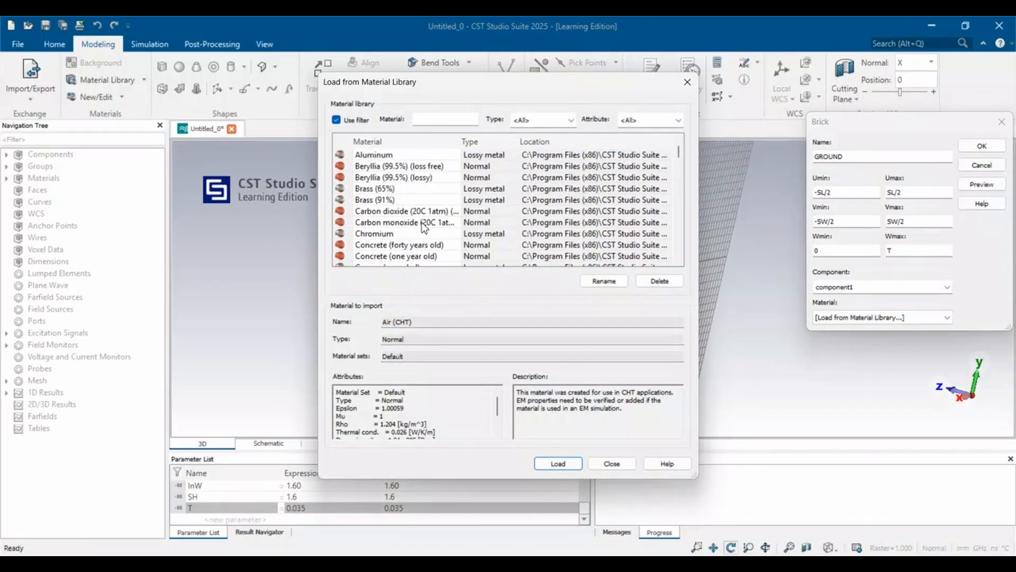
scroll(380, 222, "down", 1)
scroll(380, 221, "down", 1)
left_click(387, 235)
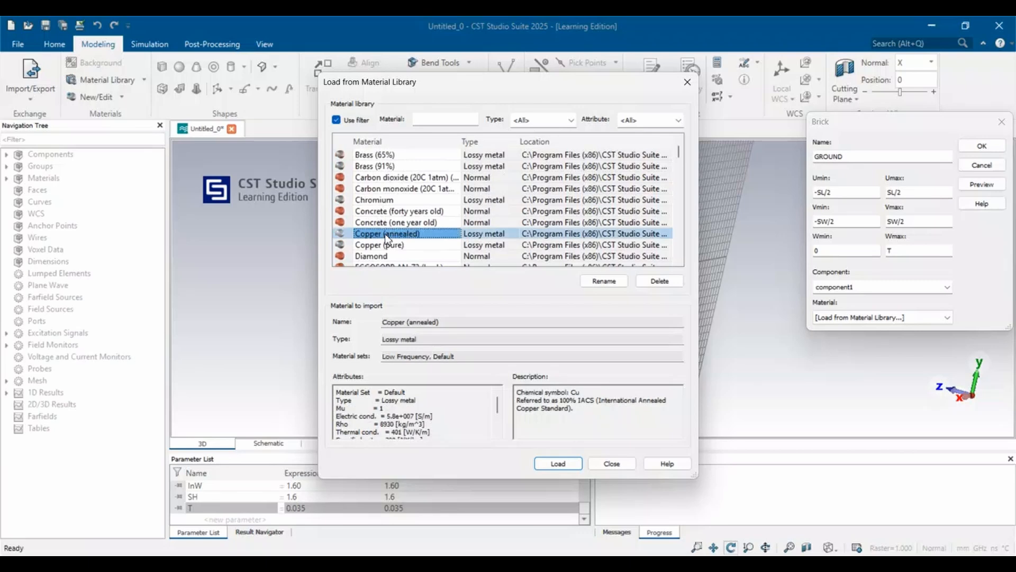
left_click(545, 463)
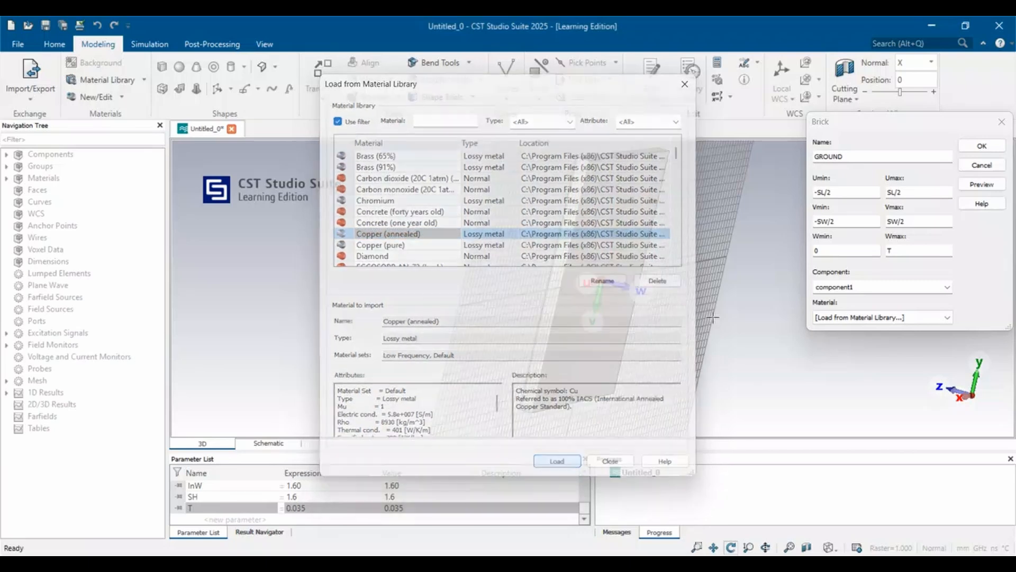
left_click(982, 185)
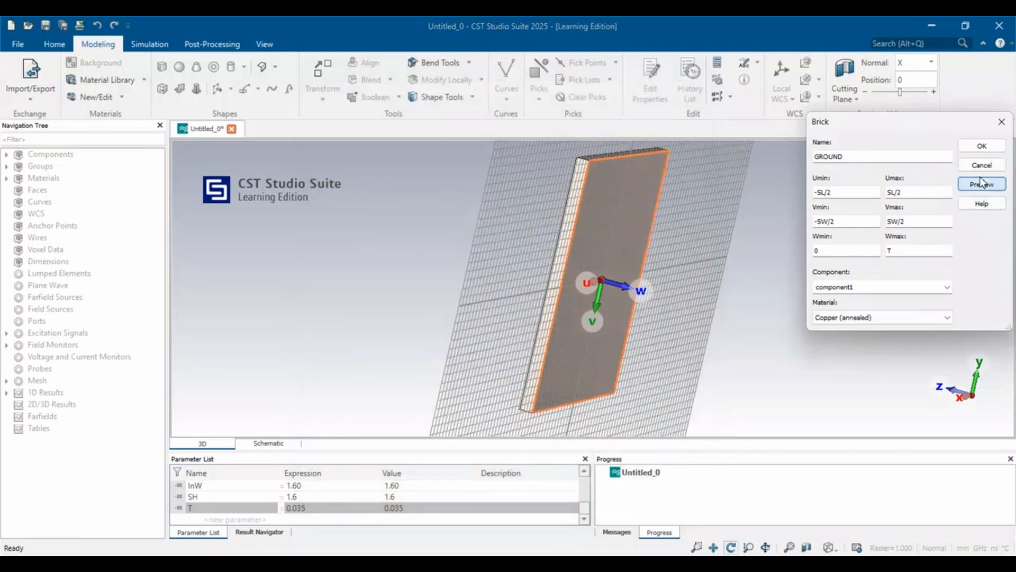
left_click(982, 145)
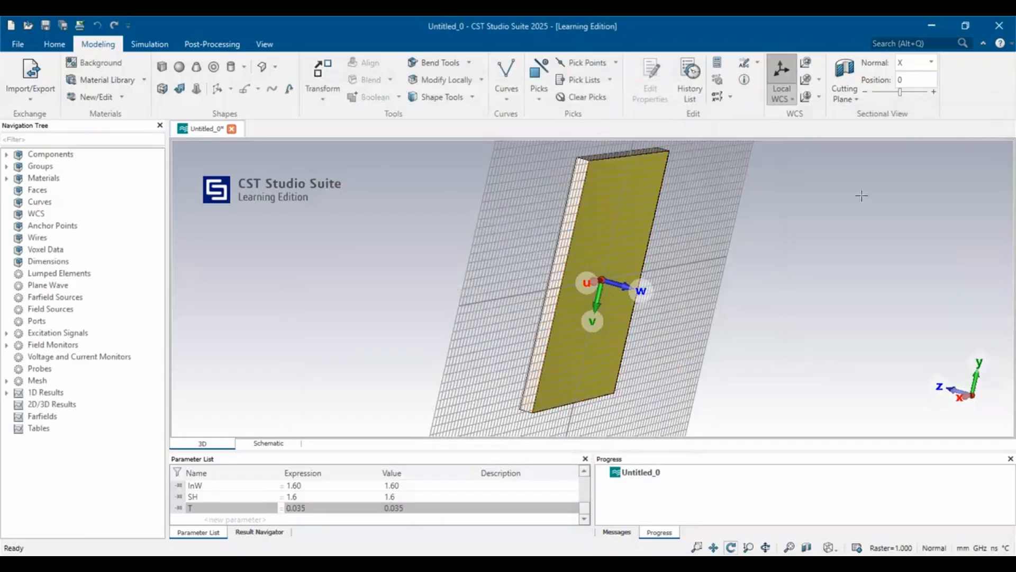
Align the local WCS with the substrate's front face, opposite the ground plane.
left_click_drag(540, 213, 759, 276)
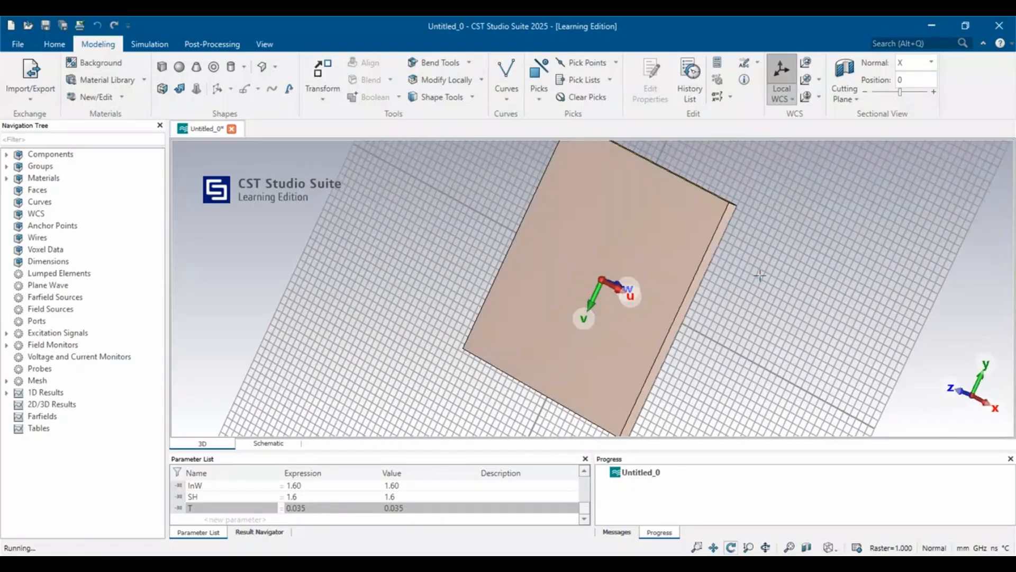
left_click(539, 94)
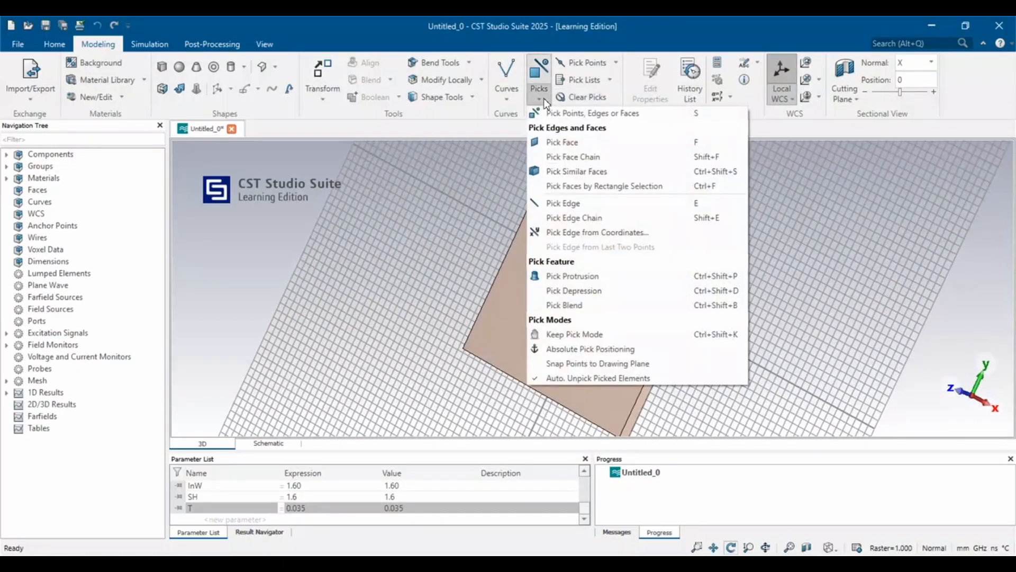
left_click(559, 143)
left_click(582, 211)
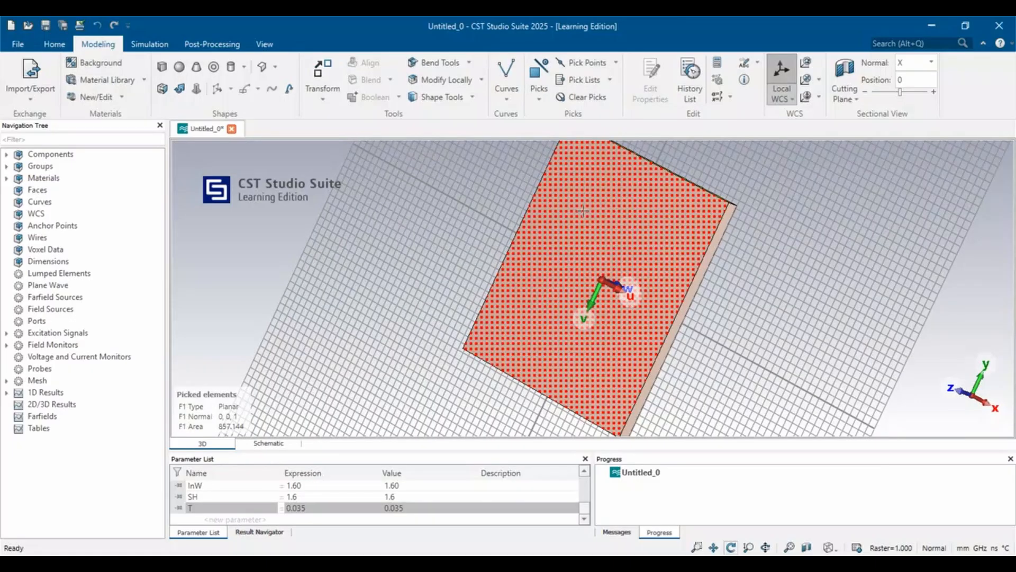
left_click(819, 80)
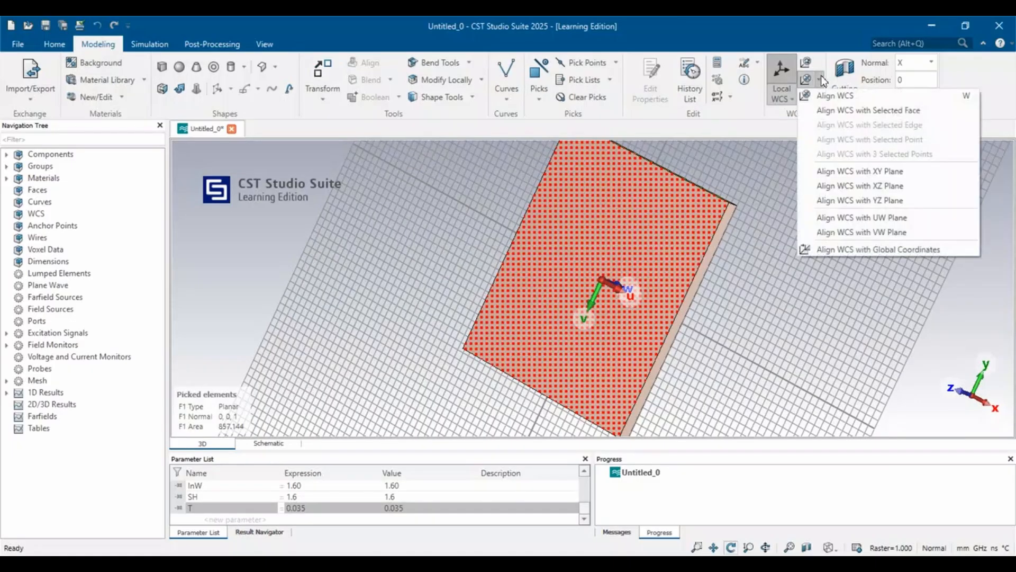
left_click(832, 110)
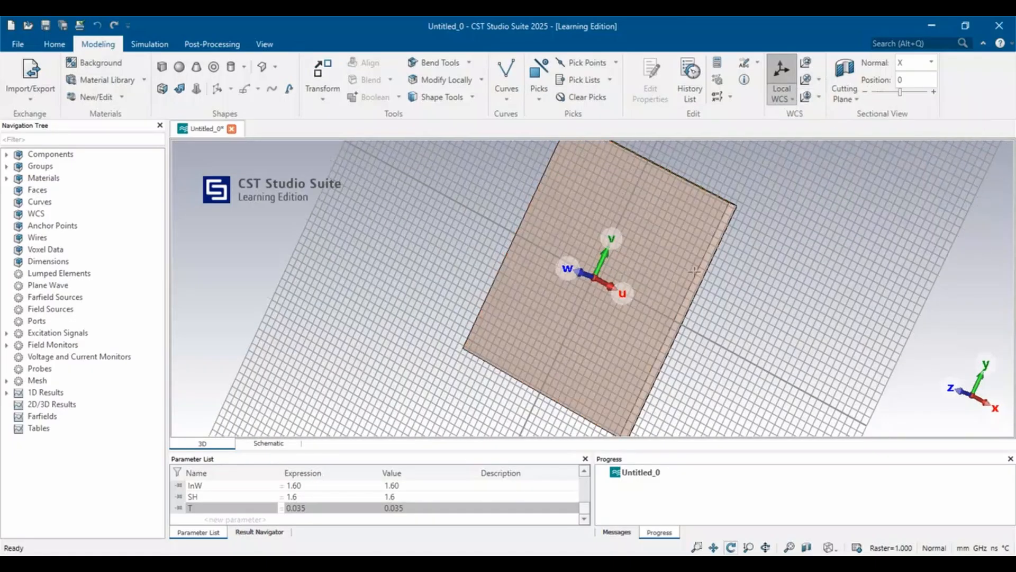
Start defining a brick named PATCH with its U range from -PL/2 to PL/2.
left_click(162, 66)
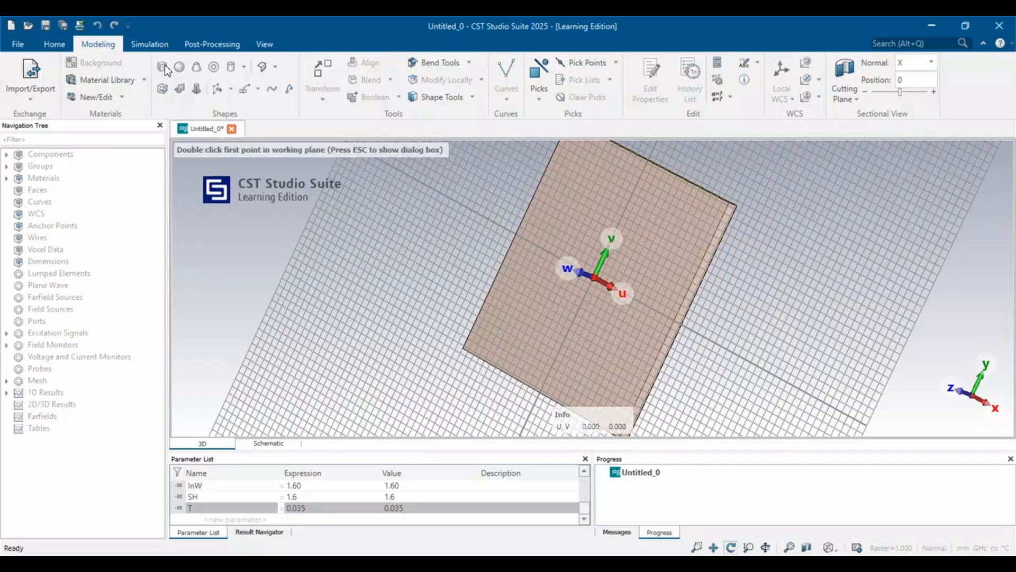
double_click(588, 179)
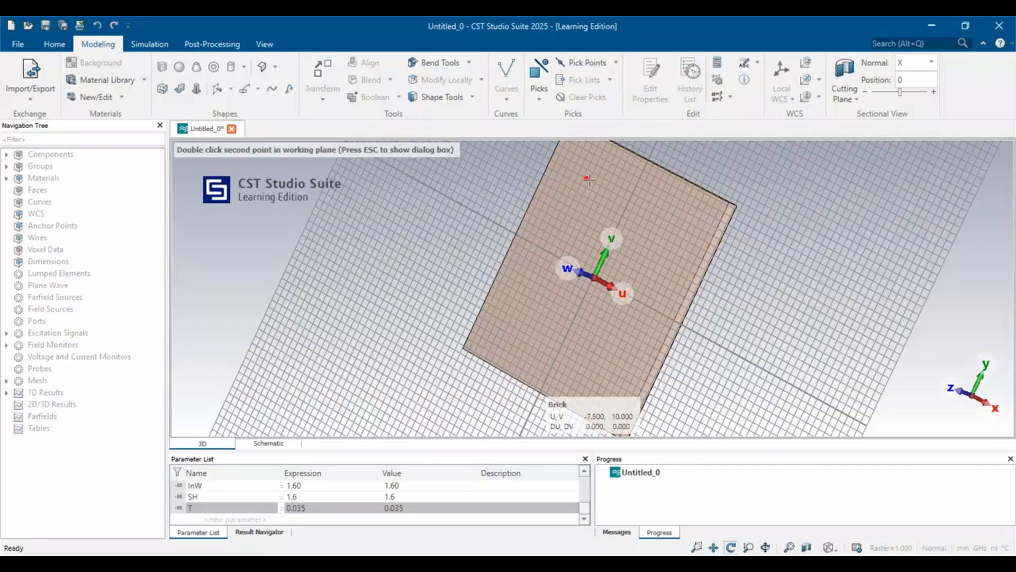
key("Escape")
type("P")
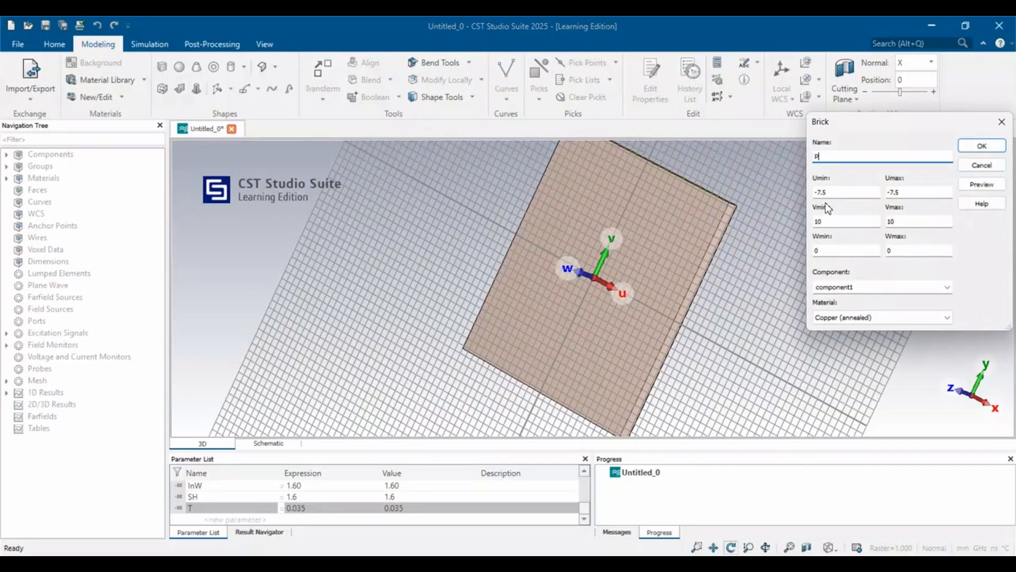
type("ATCH")
left_click(835, 193)
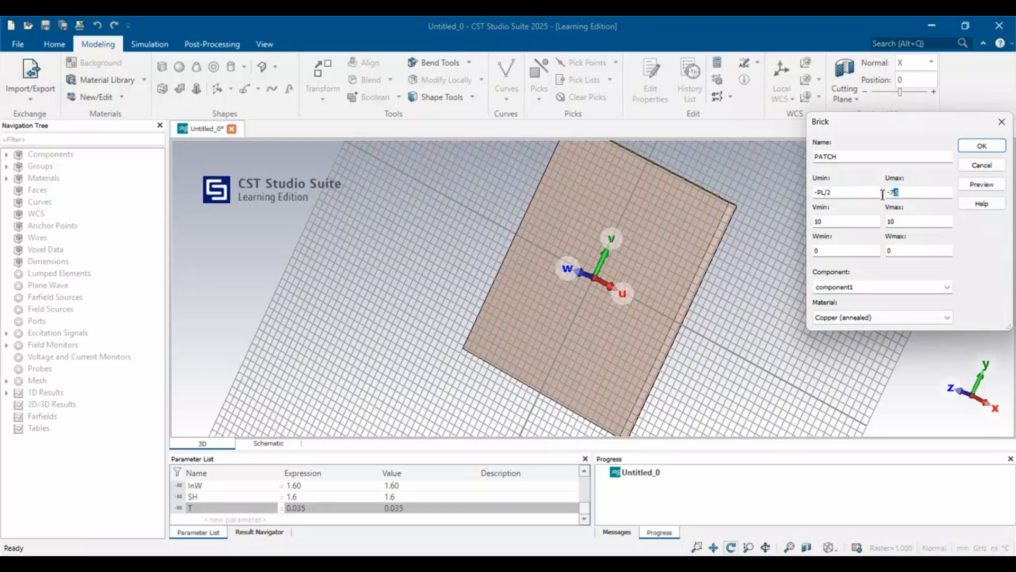
key("Tab")
type("PL")
Set the PATCH brick's V range from -PW/2 to PW/2 and its Wmax to T, then preview and create it.
left_click_drag(828, 221, 813, 222)
type("-PW/2")
key("Tab")
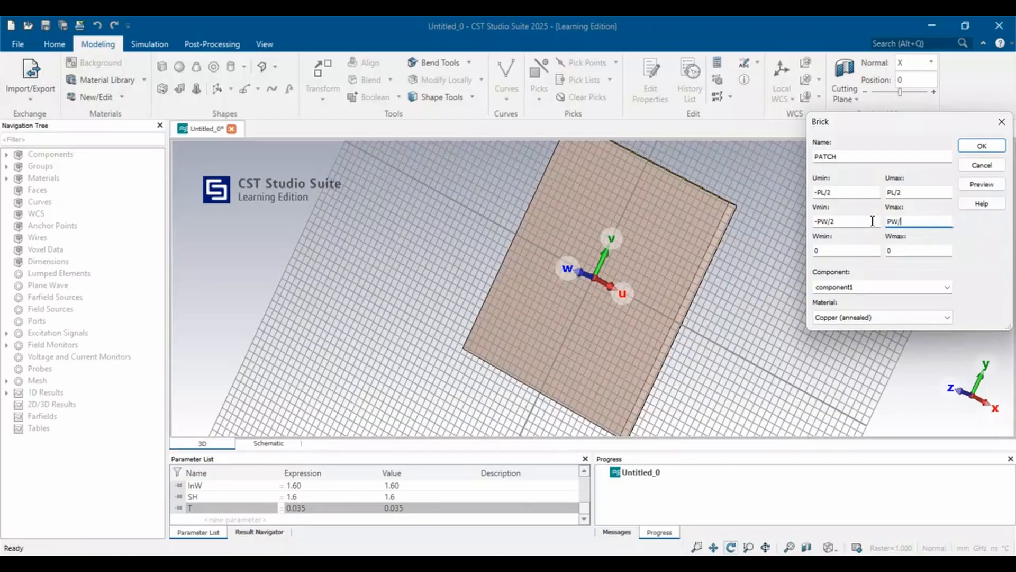
left_click(898, 252)
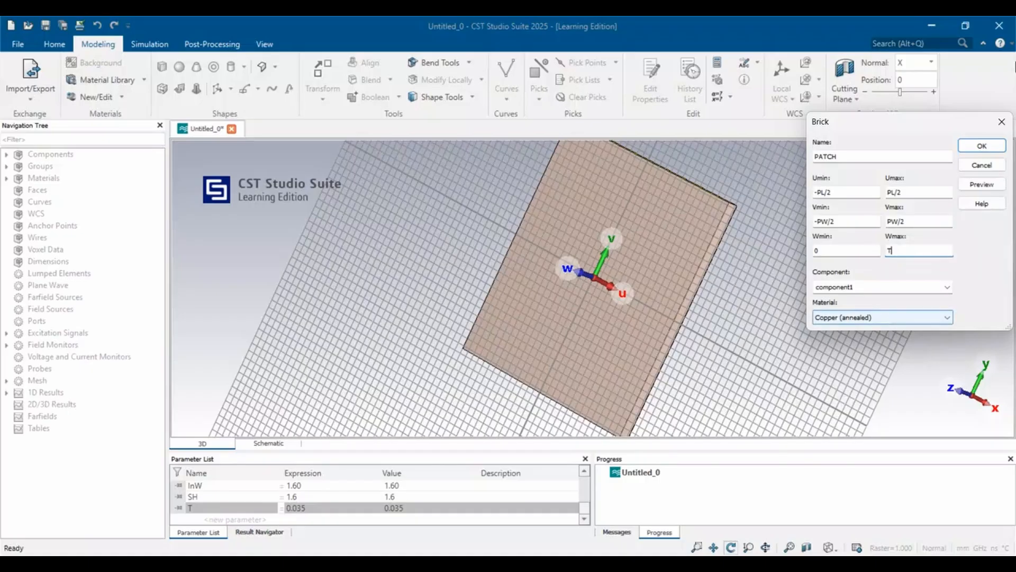
left_click(993, 185)
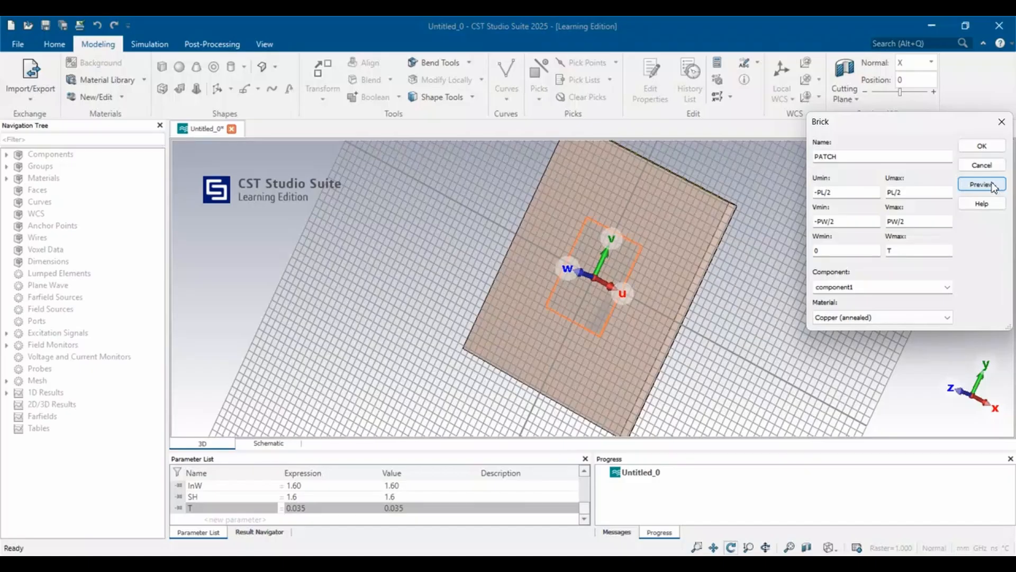
left_click(982, 146)
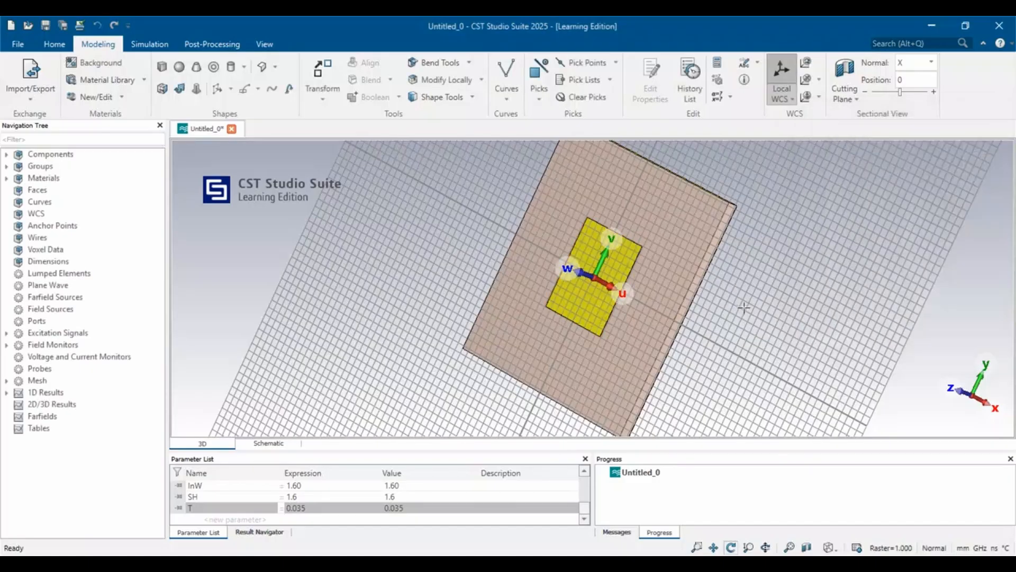
left_click_drag(744, 307, 667, 326)
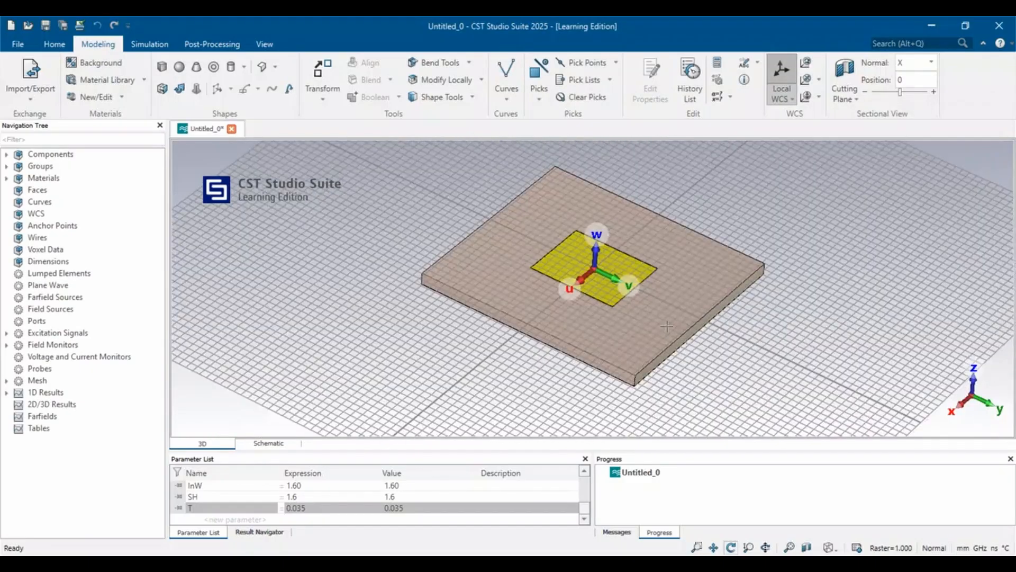
left_click(163, 67)
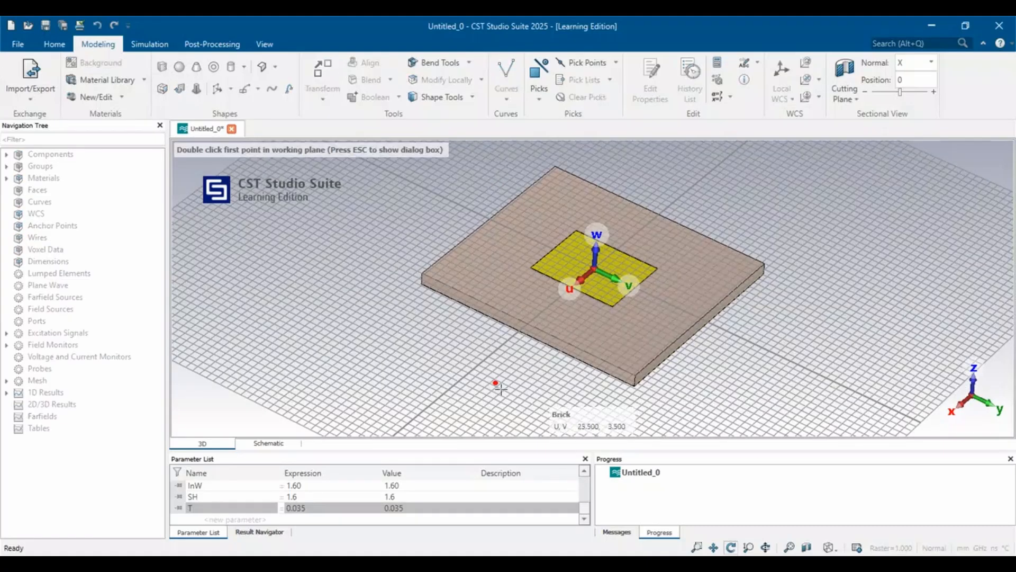
double_click(554, 285)
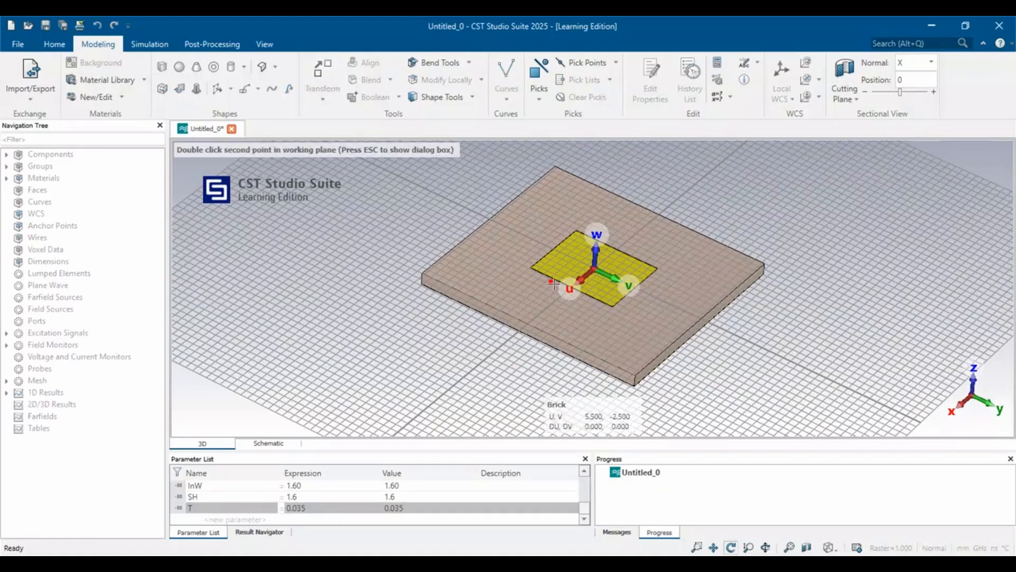
key("Escape")
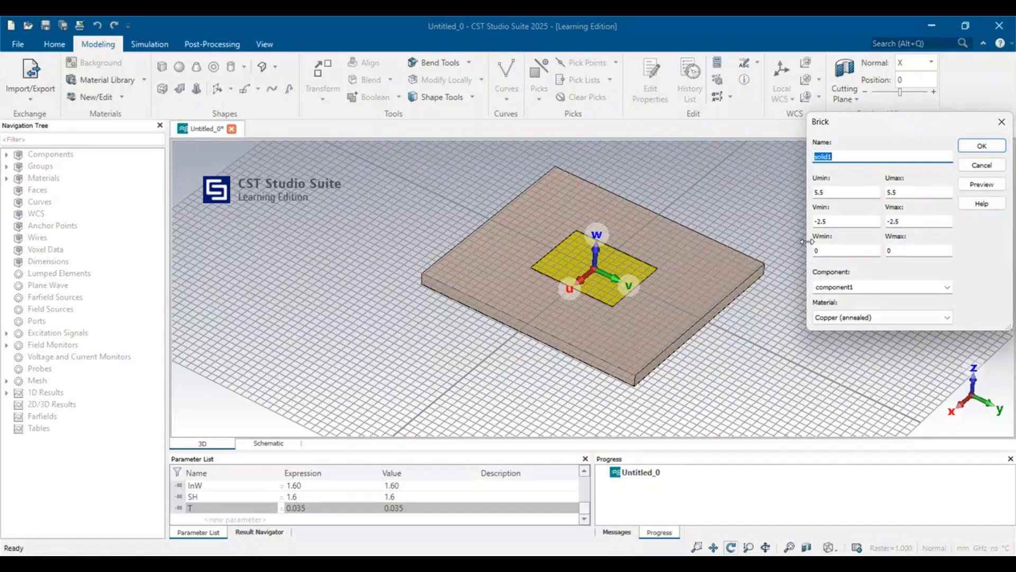
type("MICROSTRIP FEEDLINE")
left_click_drag(823, 195, 798, 196)
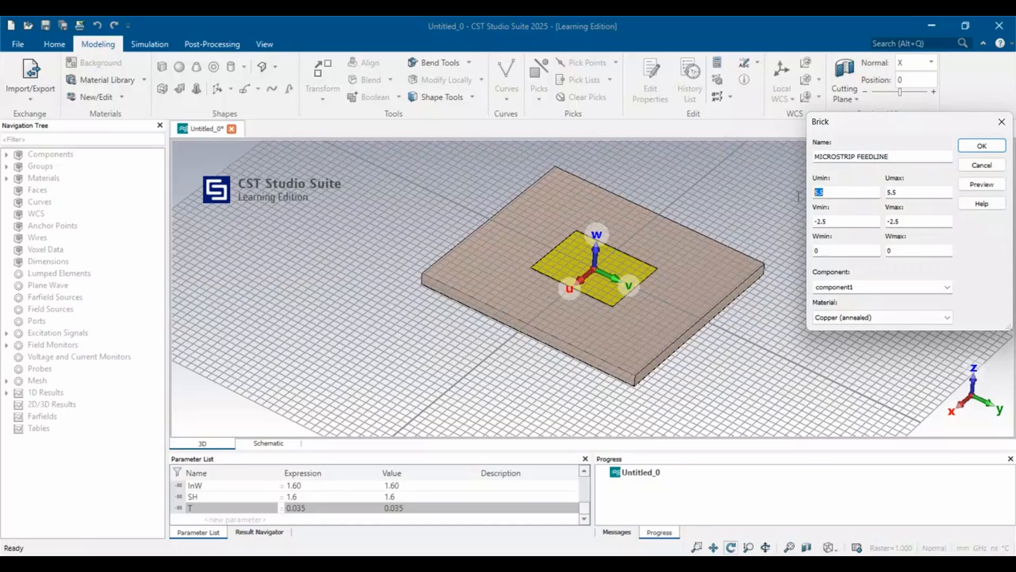
type("-")
left_click(982, 166)
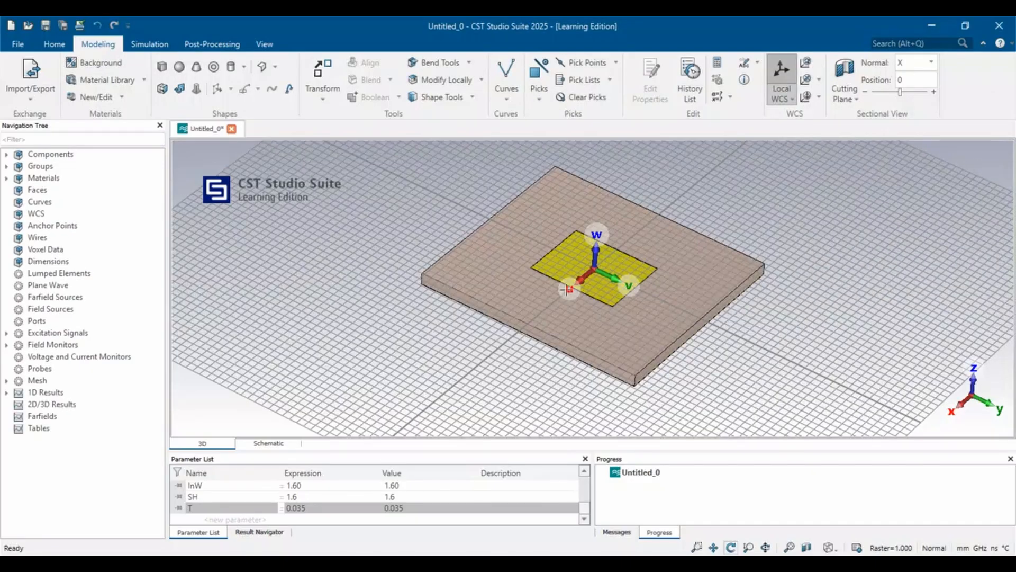
Move the local WCS by PL/2 along U to the patch's edge, previewing the offset before applying it.
left_click(807, 64)
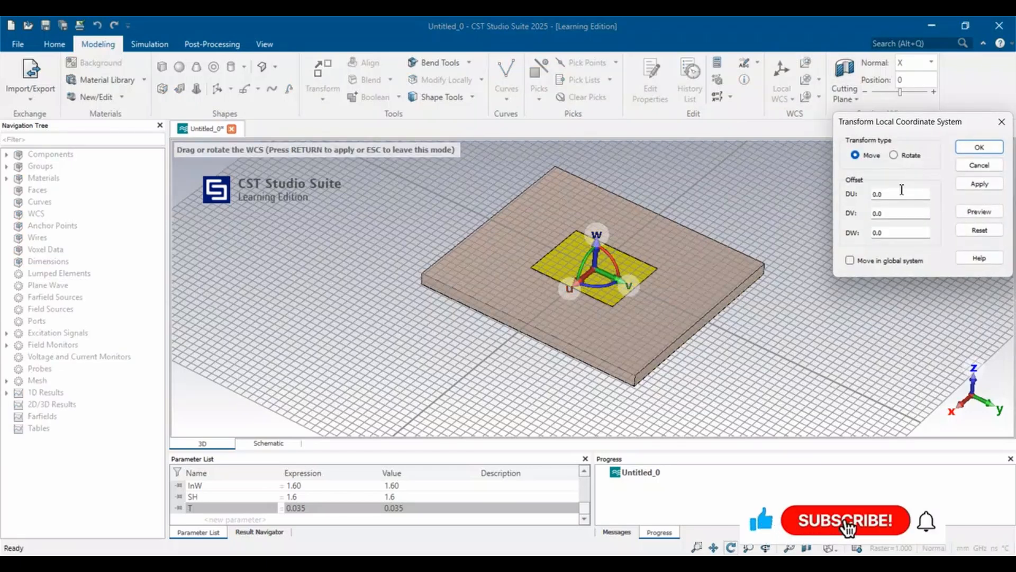
left_click(893, 194)
key("BackSpace")
key("BackSpace")
key("BackSpace")
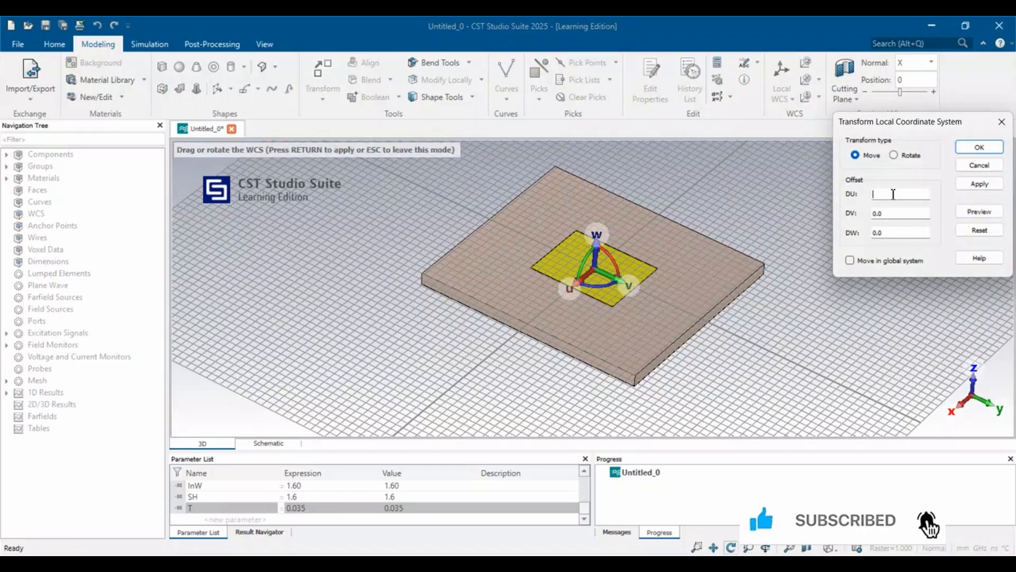
type("PL/2")
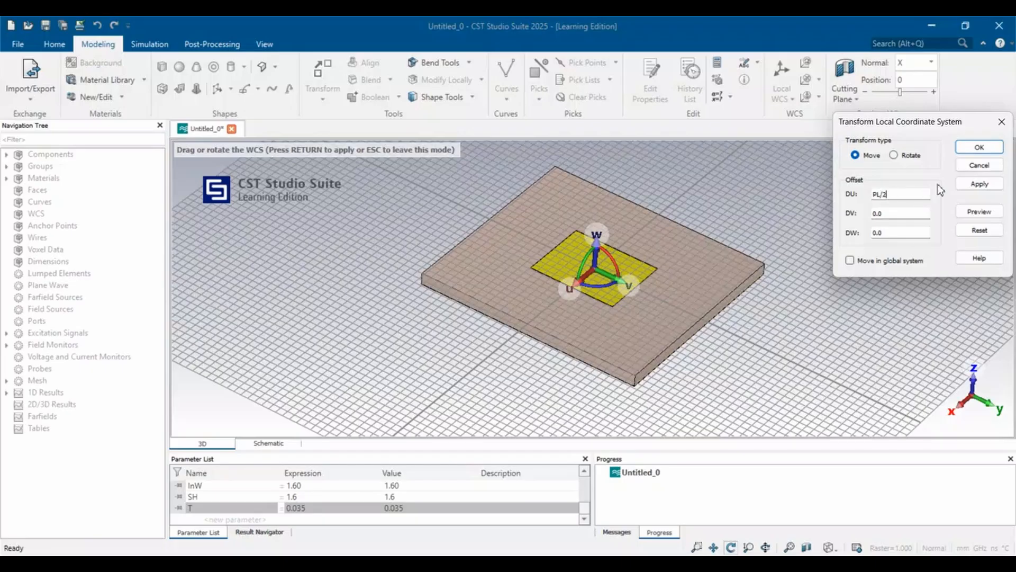
left_click(980, 212)
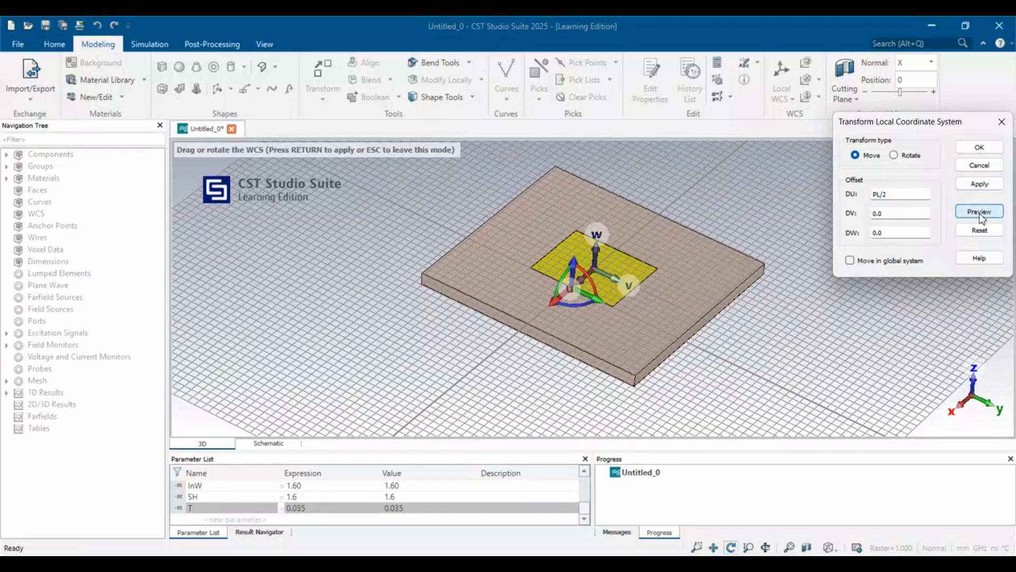
left_click(979, 147)
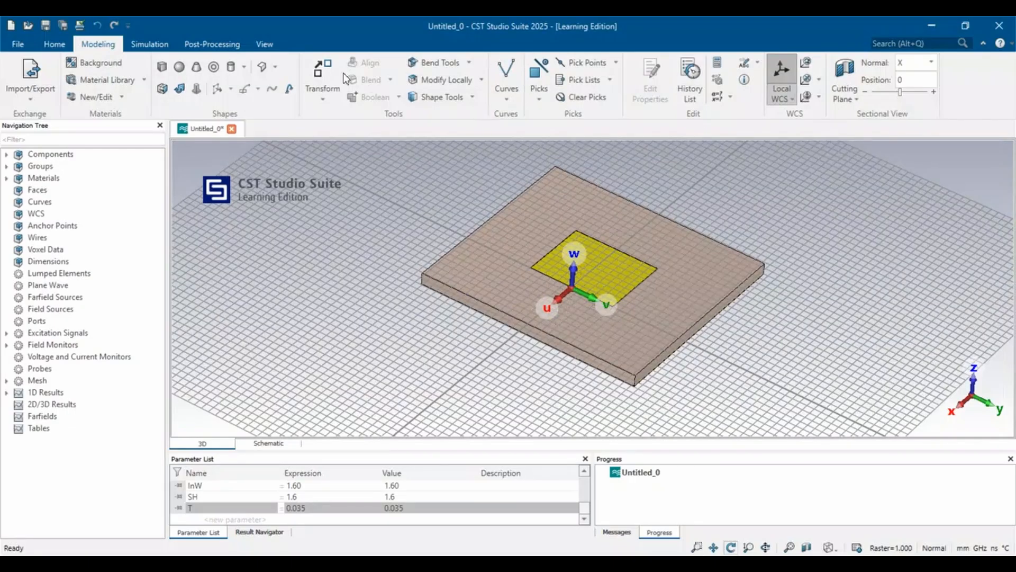
Start defining a brick named MICROSTRIP FEEDLINE with its U range from 0 to ML.
left_click(164, 68)
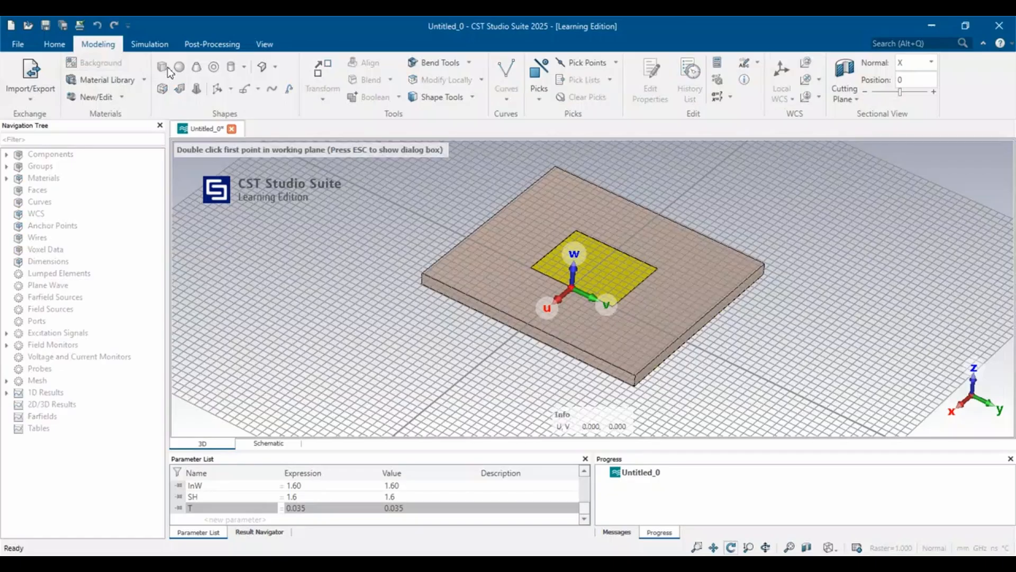
double_click(542, 269)
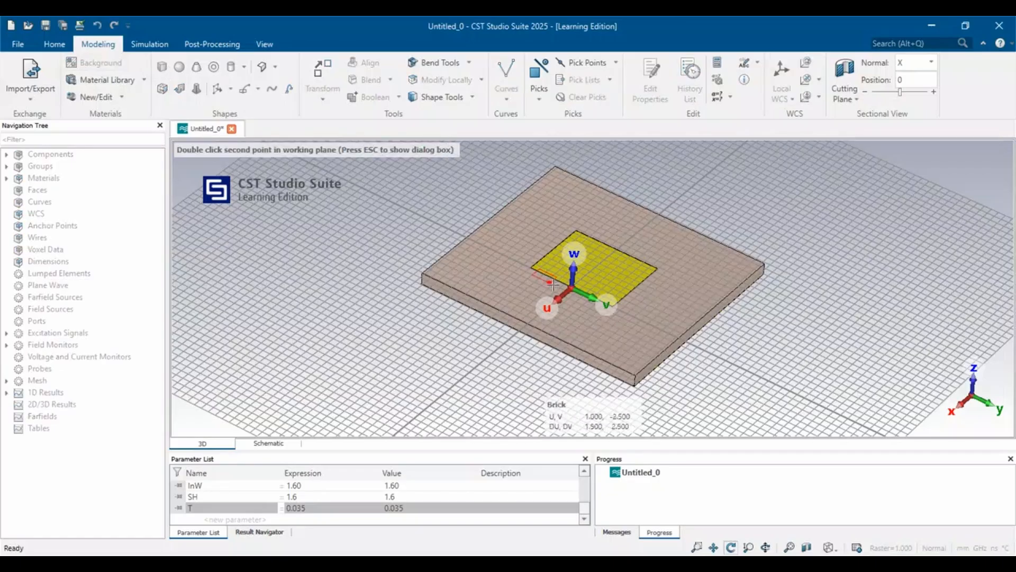
key("Escape")
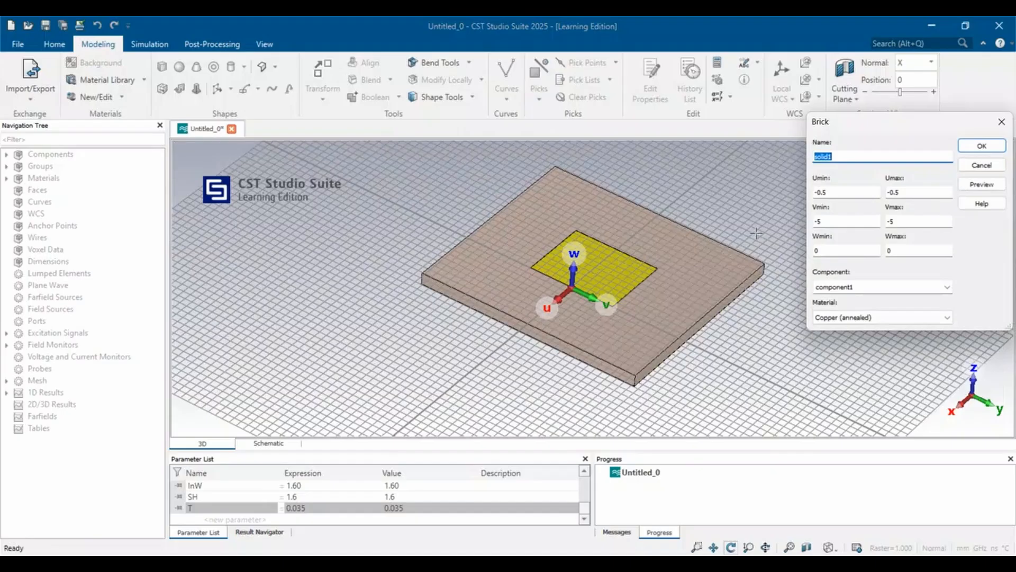
key("BackSpace")
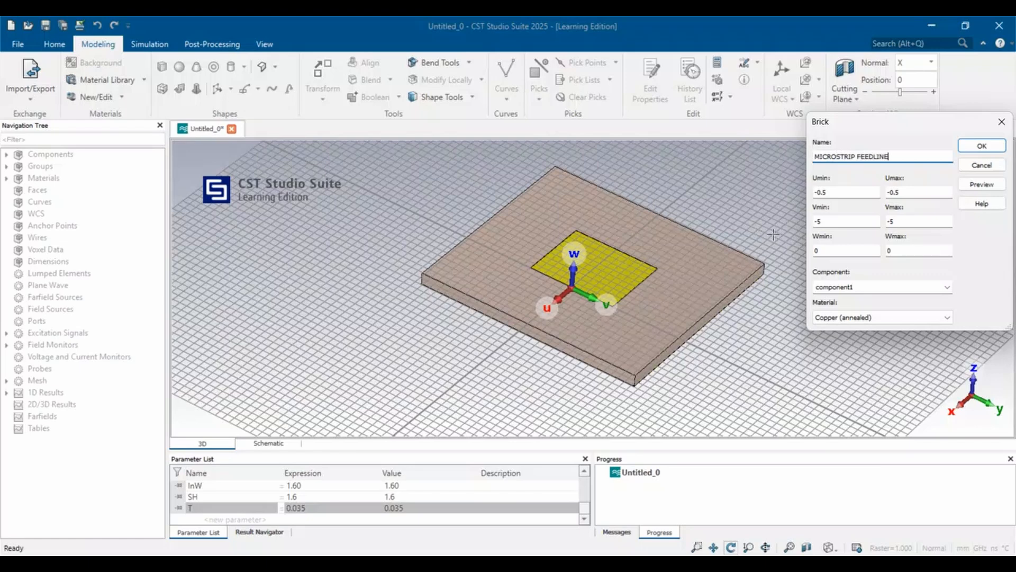
left_click(840, 194)
scroll(312, 489, "up", 3)
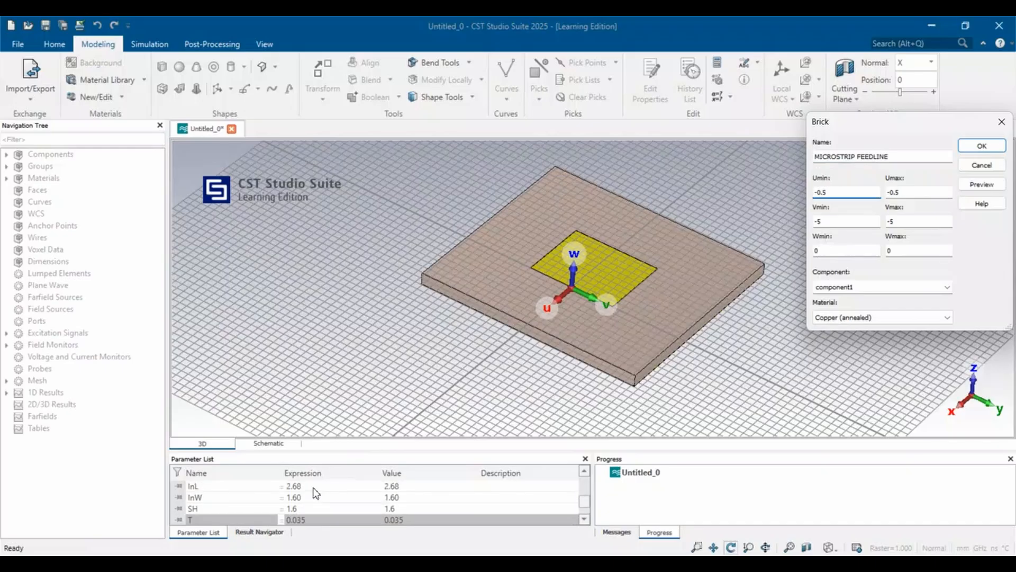
scroll(316, 493, "up", 1)
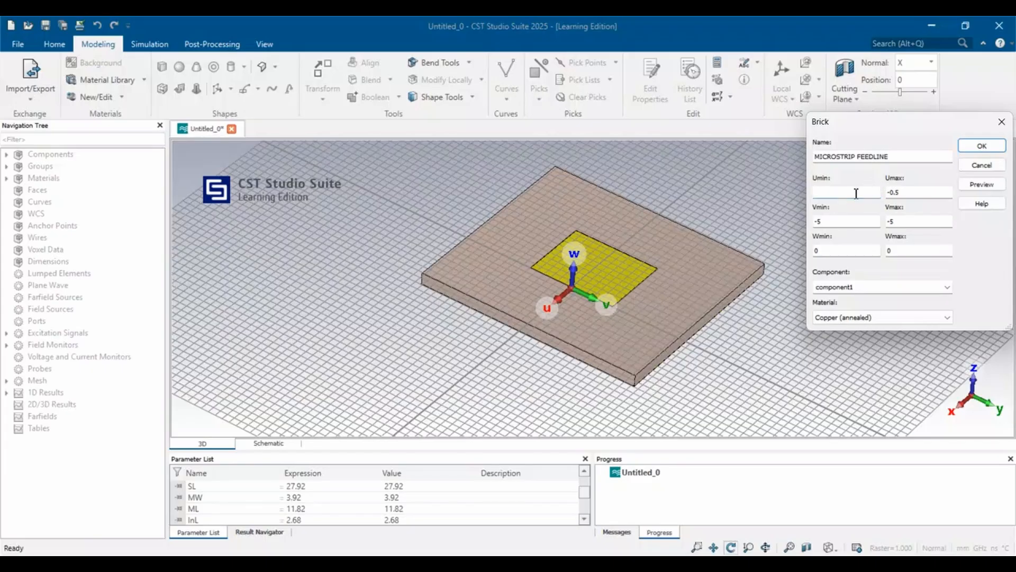
key("Tab")
type("ML")
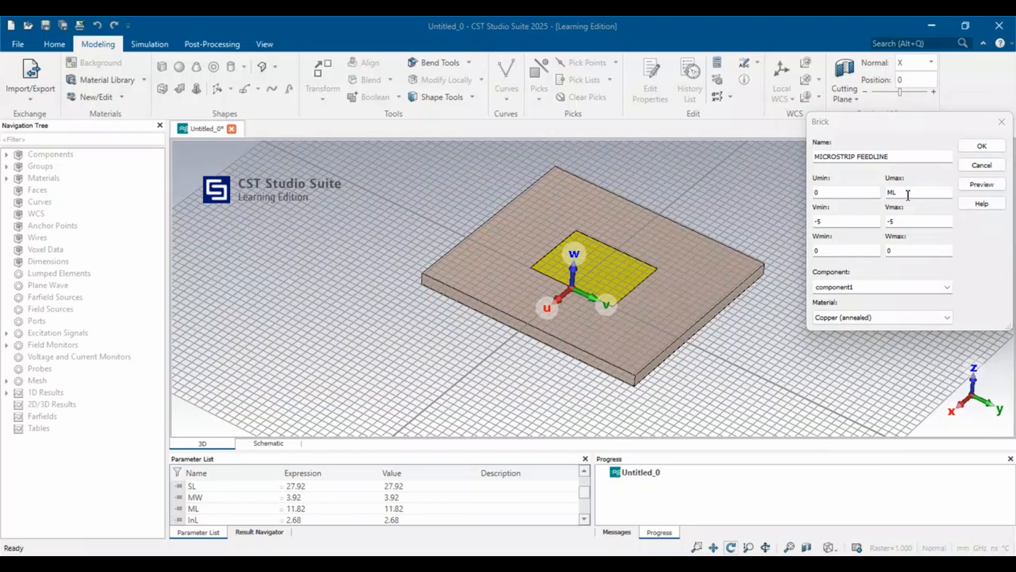
Set the MICROSTRIP FEEDLINE brick's V range from -MW/2 to MW/2 and its Wmax to T, then preview and create it.
left_click(828, 221)
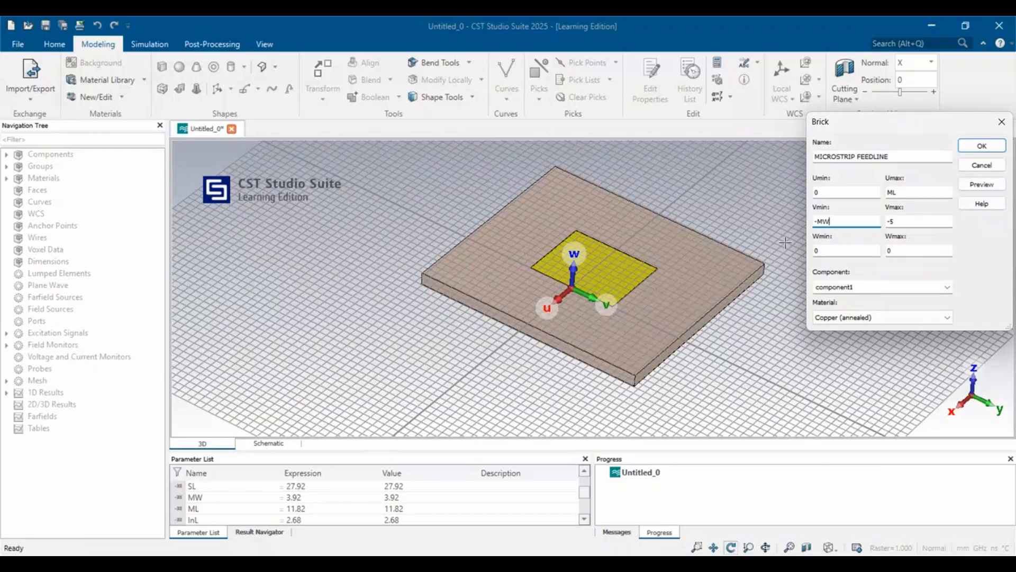
left_click(902, 224)
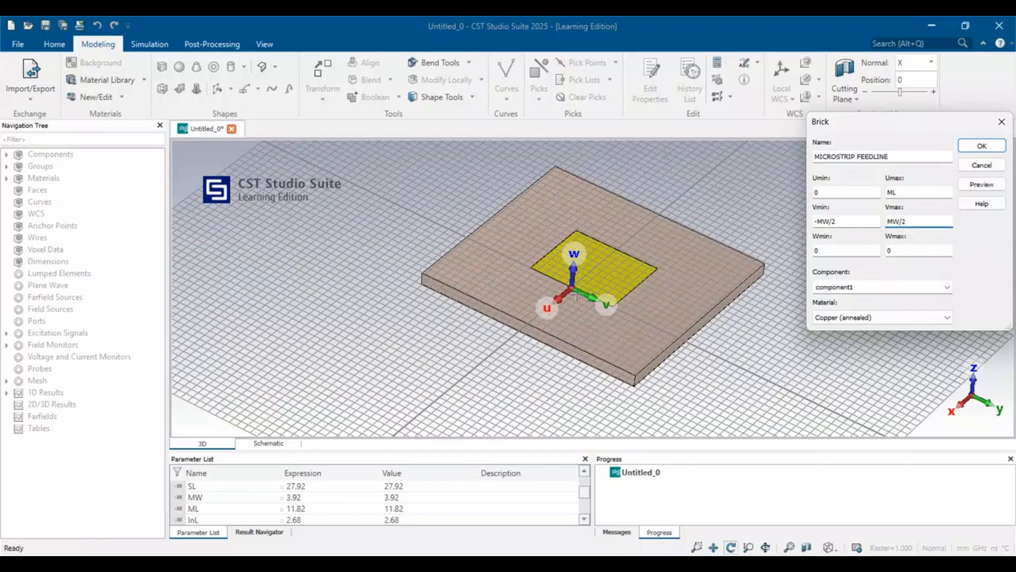
left_click(917, 250)
left_click(979, 186)
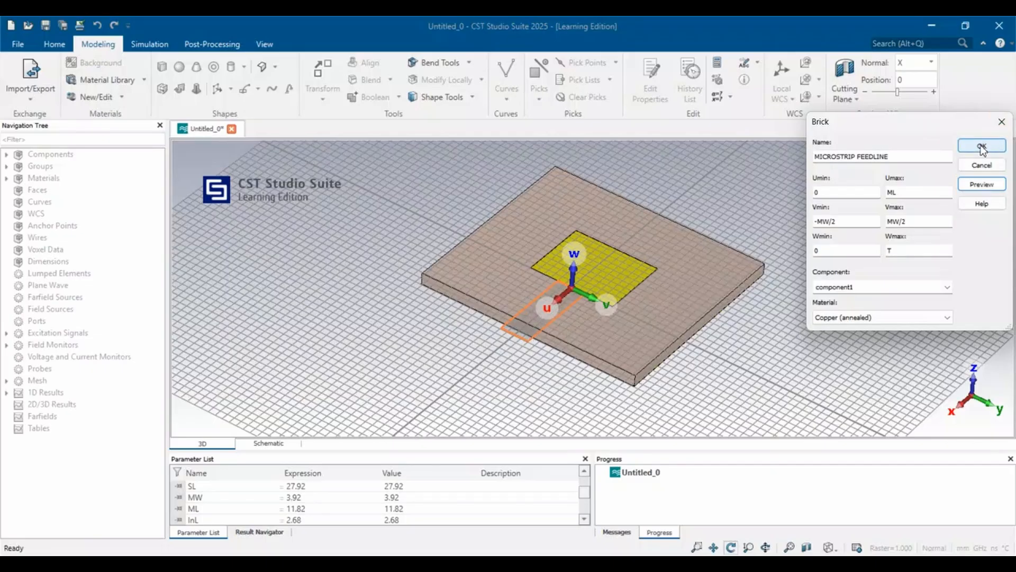
left_click(981, 148)
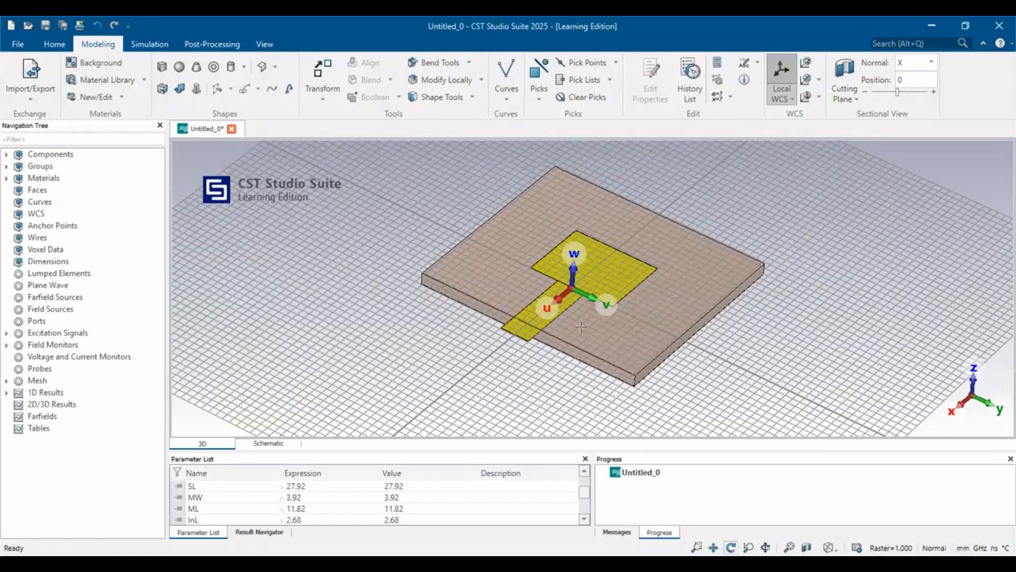
Move the local WCS by MW/2 along V to the corner where the feedline's edge meets the patch.
scroll(581, 327, "up", 2)
scroll(581, 327, "up", 3)
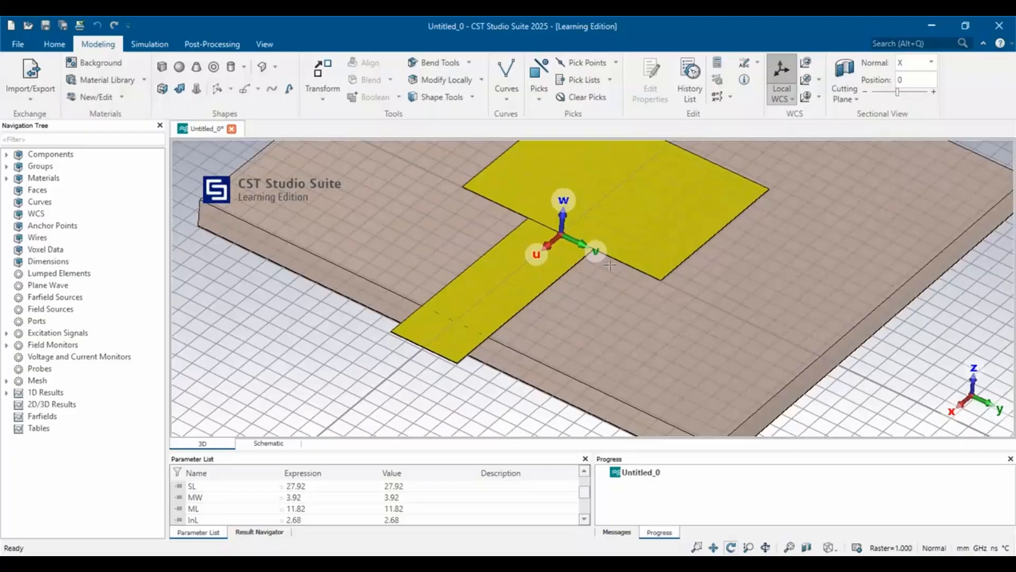
left_click(806, 63)
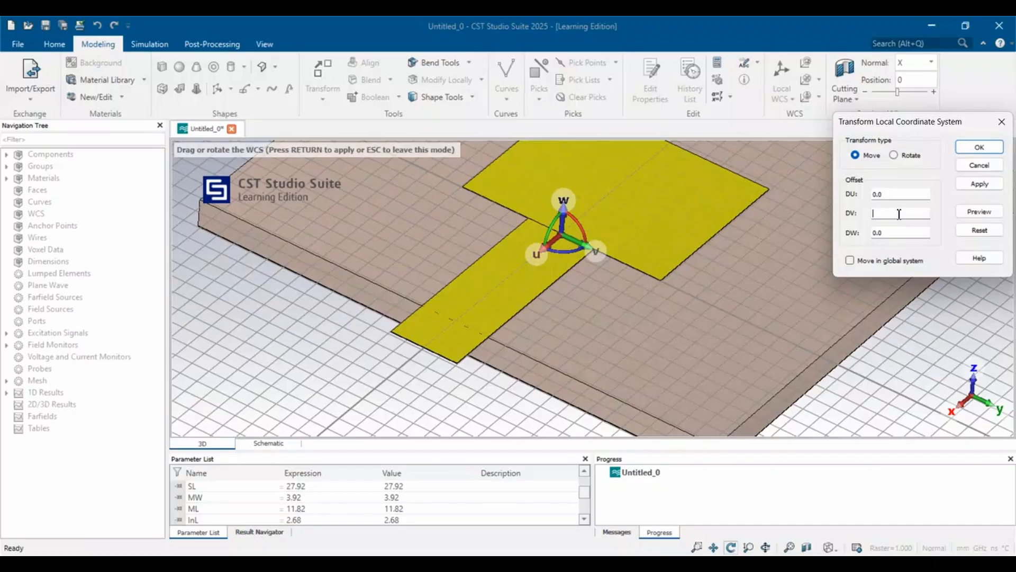
type("MW/2")
left_click(984, 212)
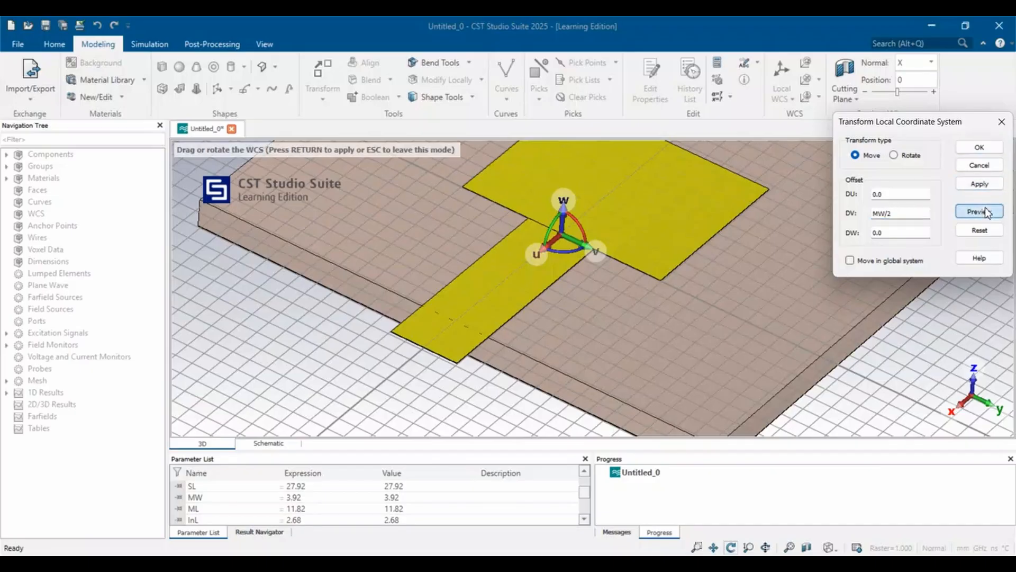
left_click(983, 150)
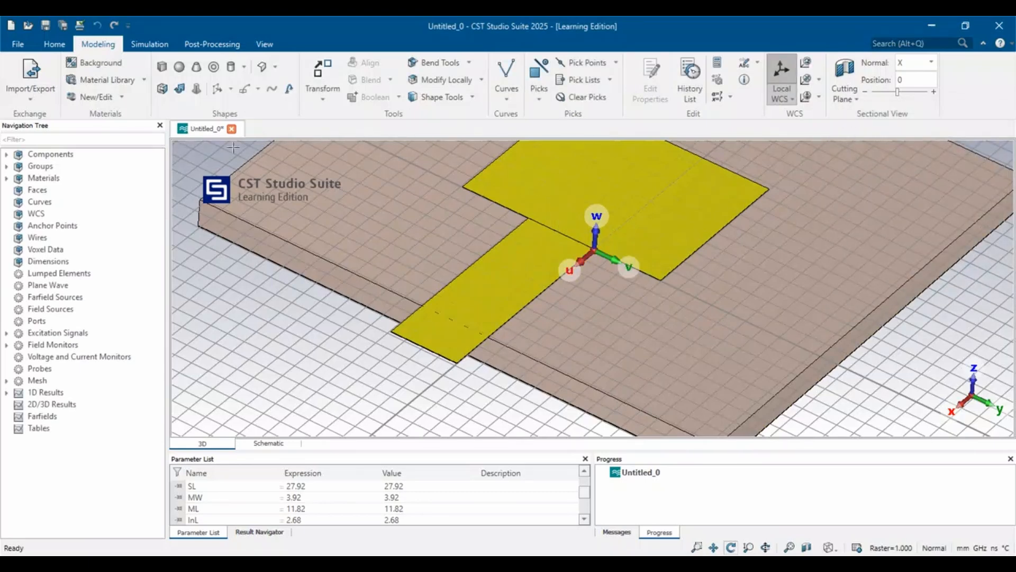
Start defining a new brick named inset1 from the relocated local WCS.
left_click(160, 67)
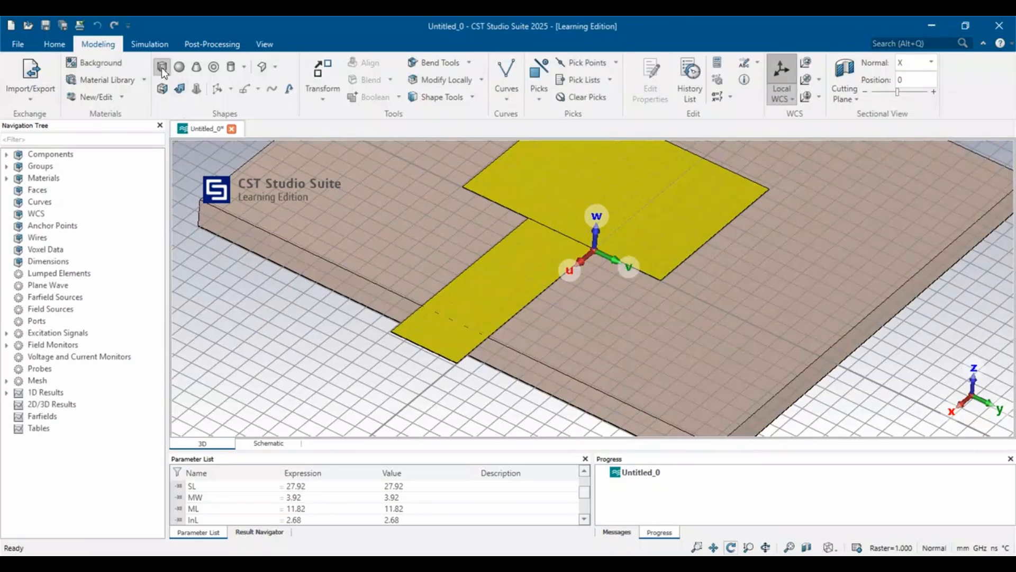
double_click(632, 206)
key("Escape")
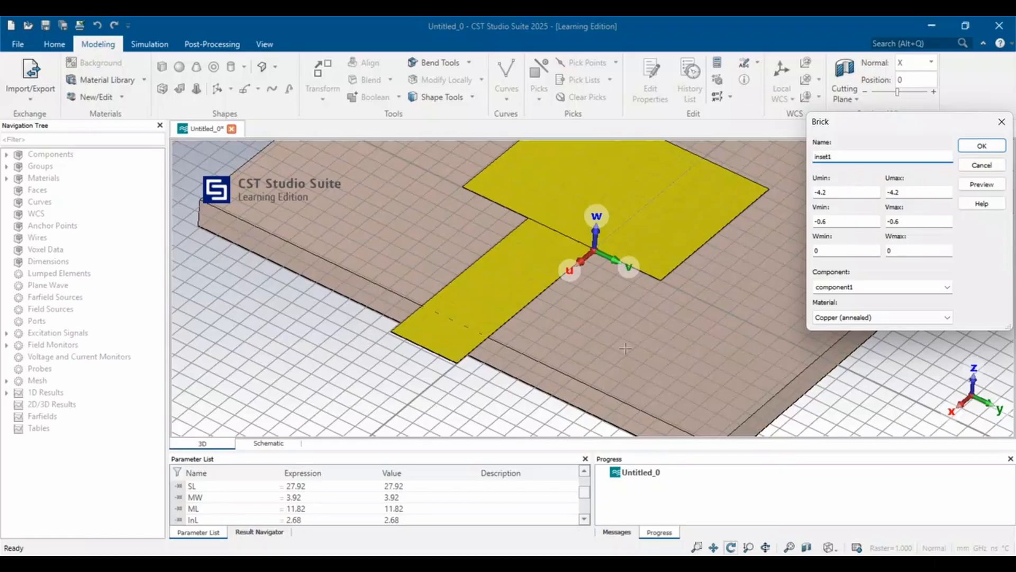
scroll(360, 492, "down", 2)
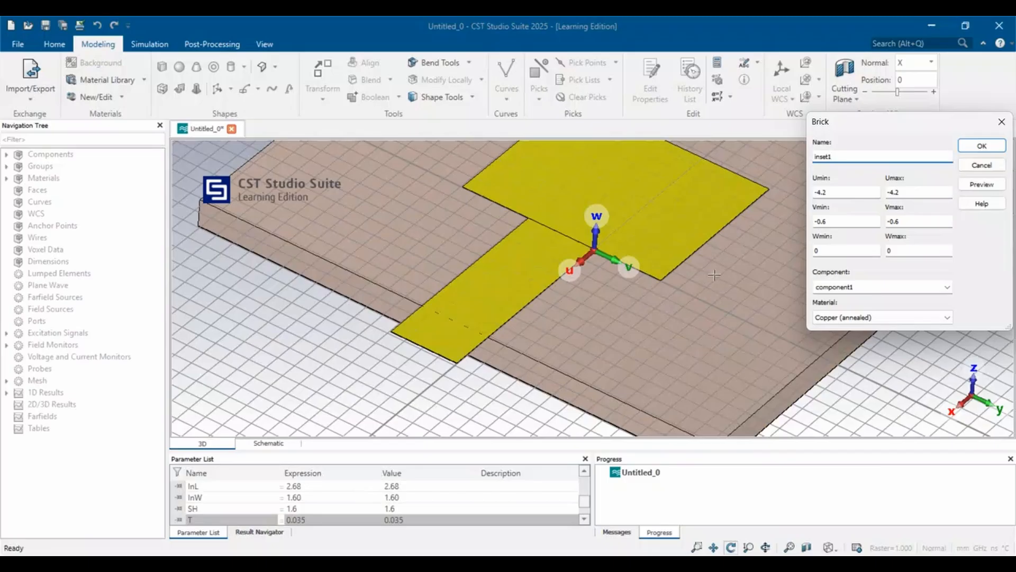
Set the inset1 brick's U range from -InL to 0 and its V range from 0 to InW.
left_click_drag(836, 193, 809, 194)
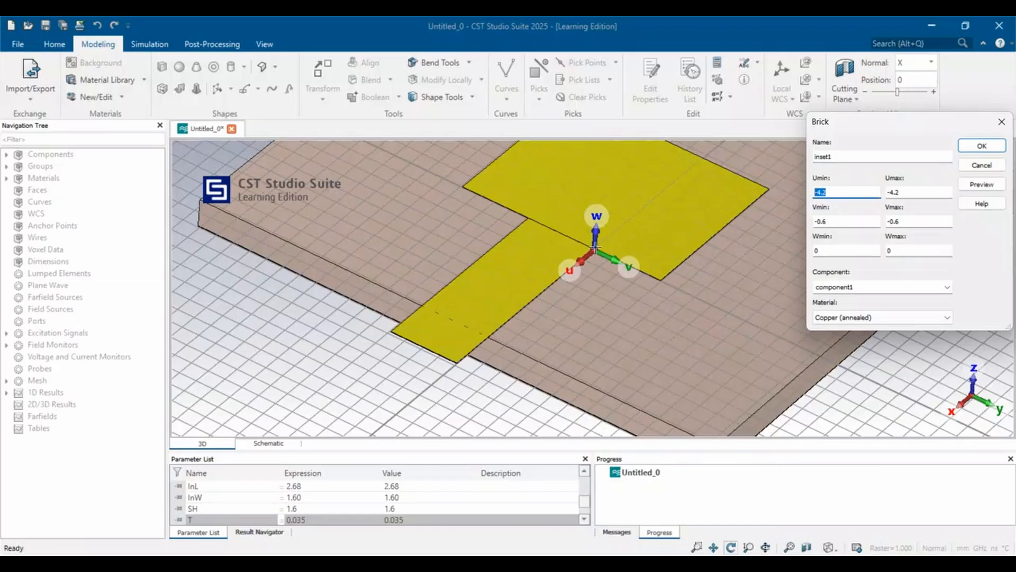
double_click(901, 192)
type("0")
double_click(819, 192)
key("BackSpace")
type("-InL")
left_click_drag(835, 221, 799, 222)
type("0")
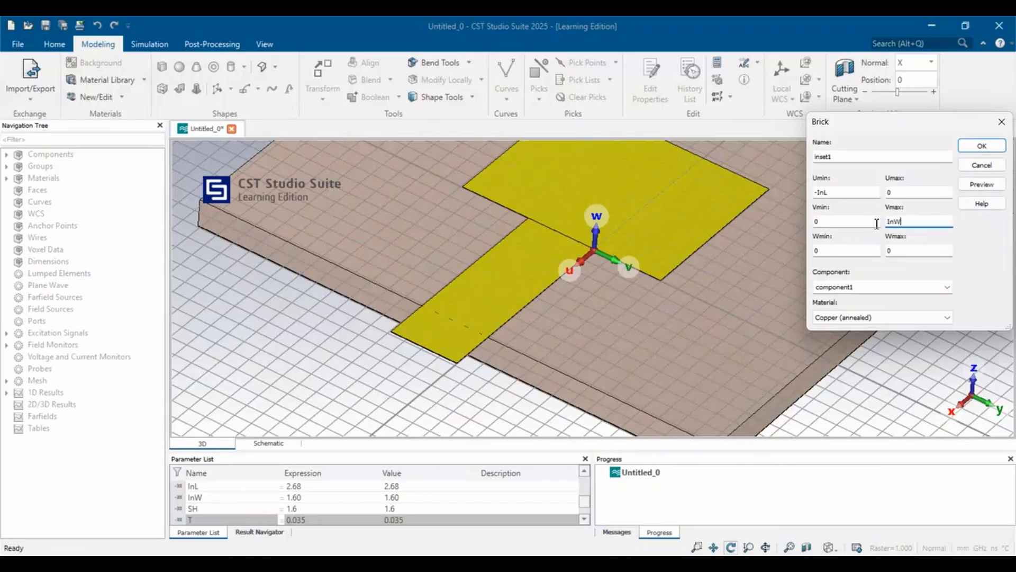
Set the inset1 brick's Wmax to t and its material to Vacuum, and preview it.
left_click(900, 251)
type("t")
left_click(855, 316)
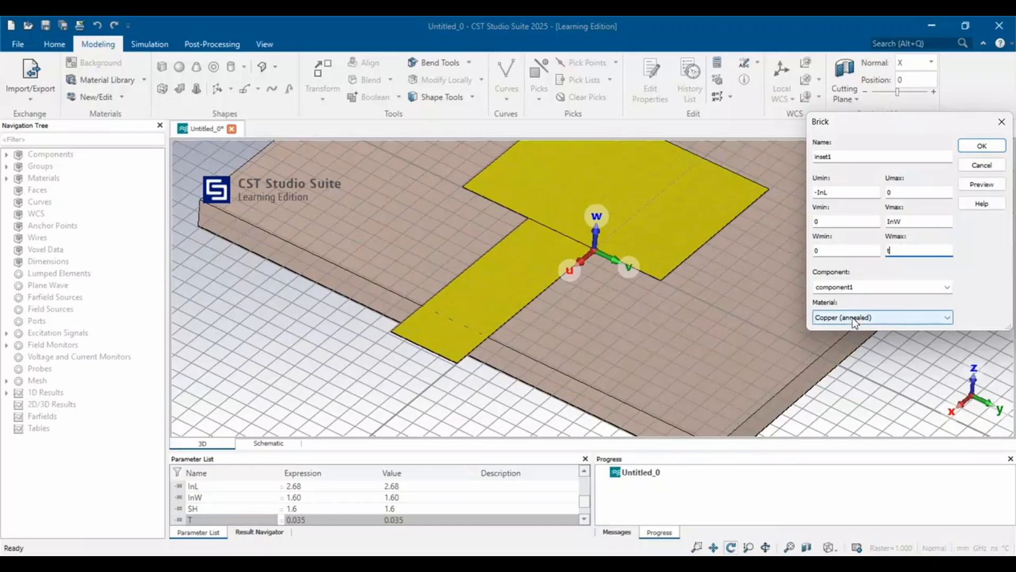
left_click(854, 362)
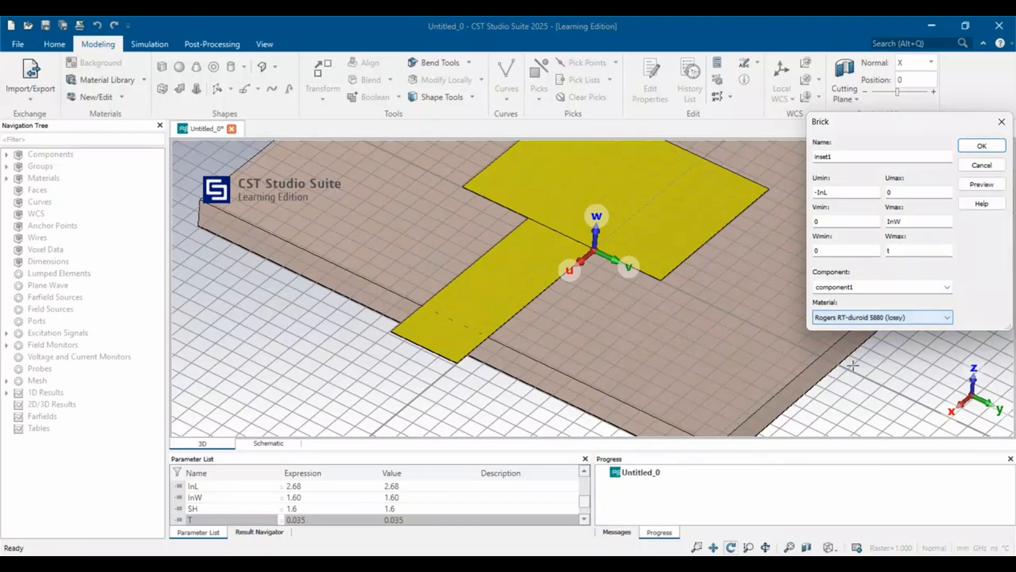
left_click(852, 322)
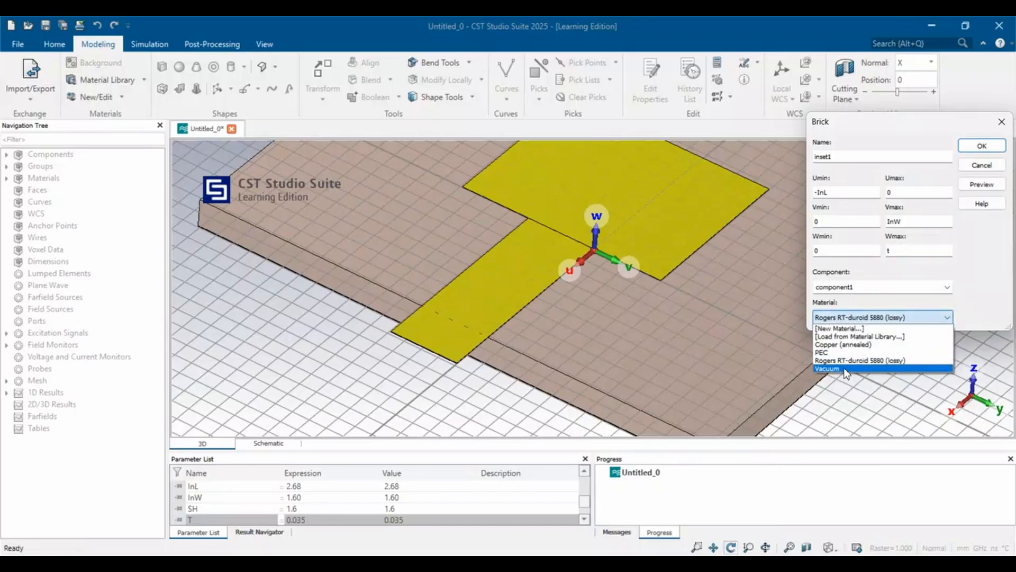
left_click(848, 376)
left_click(985, 185)
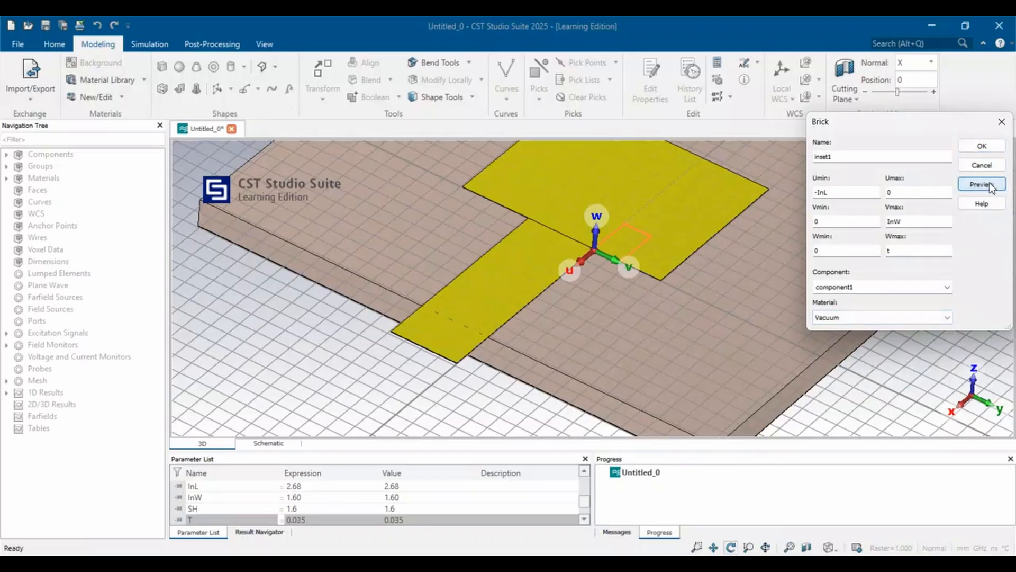
Create the inset1 brick and cut it away from the intersecting PATCH shape.
left_click(982, 147)
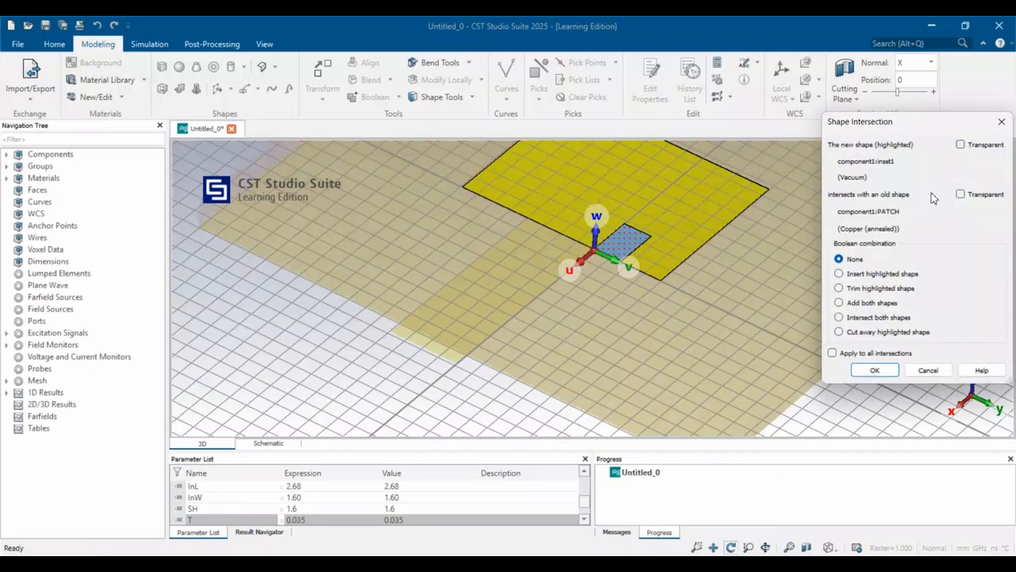
left_click(884, 332)
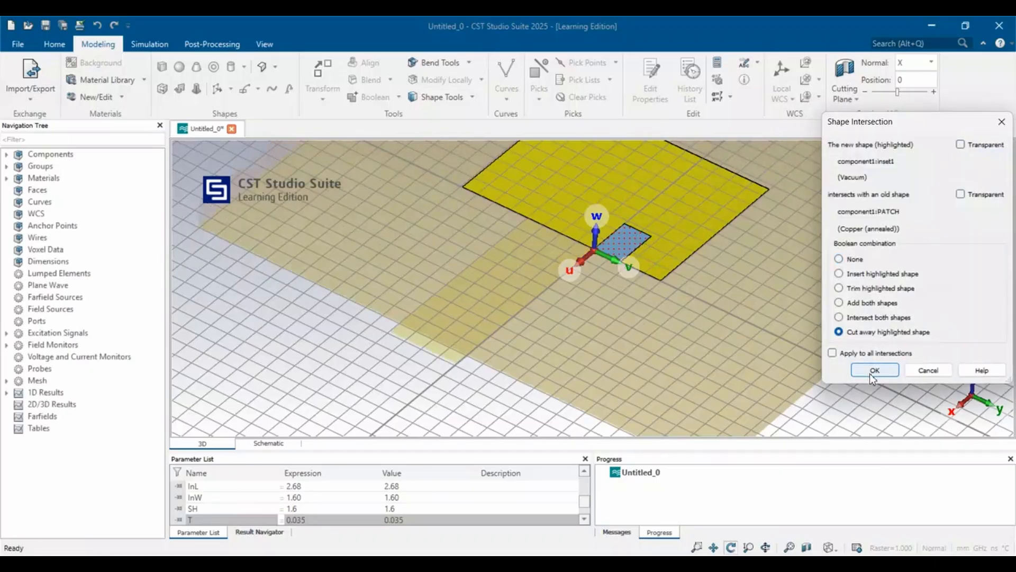
left_click(874, 370)
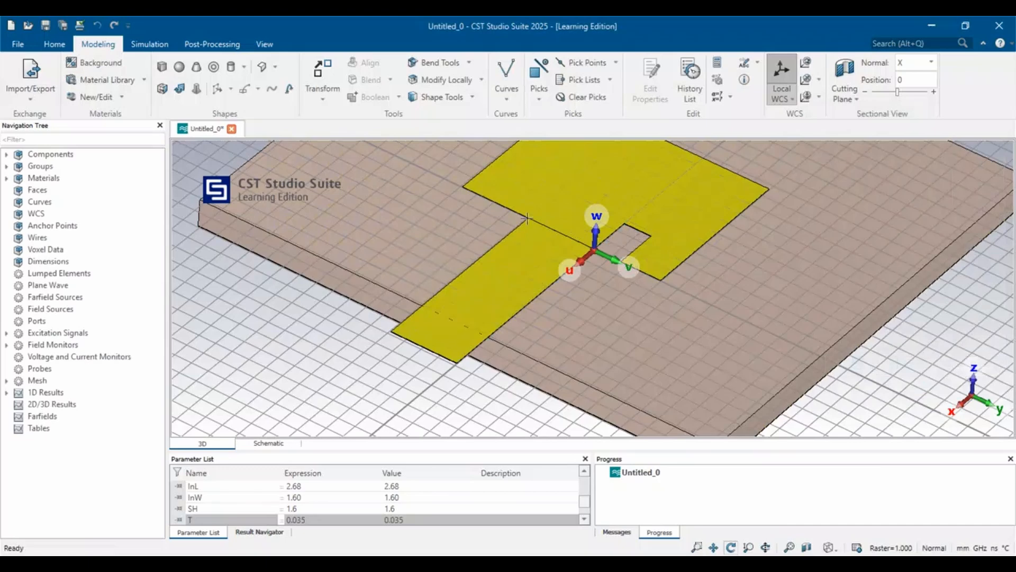
Move the local WCS by -MW along V to the feedline's opposite corner at the patch edge.
left_click(806, 65)
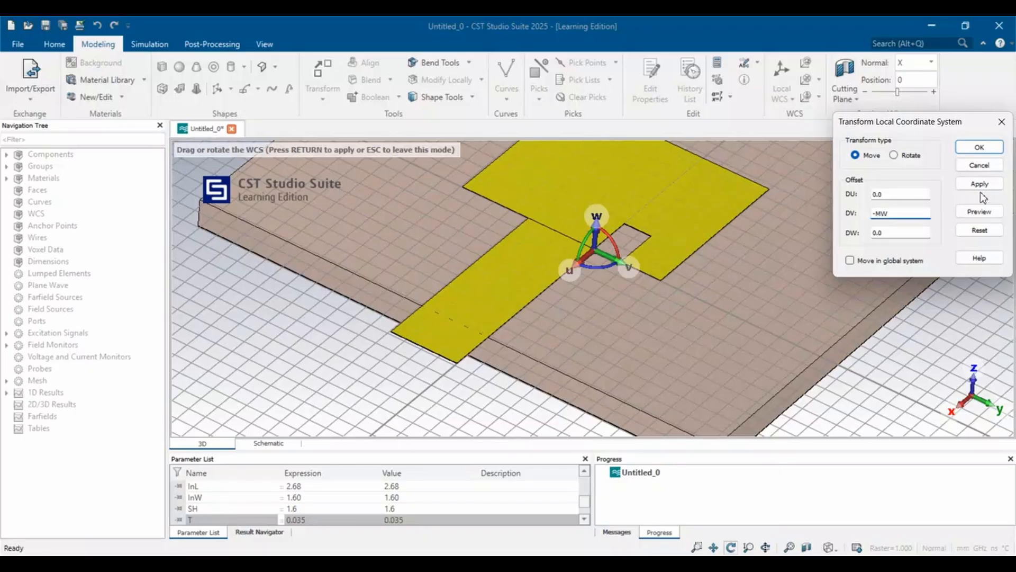
left_click(979, 211)
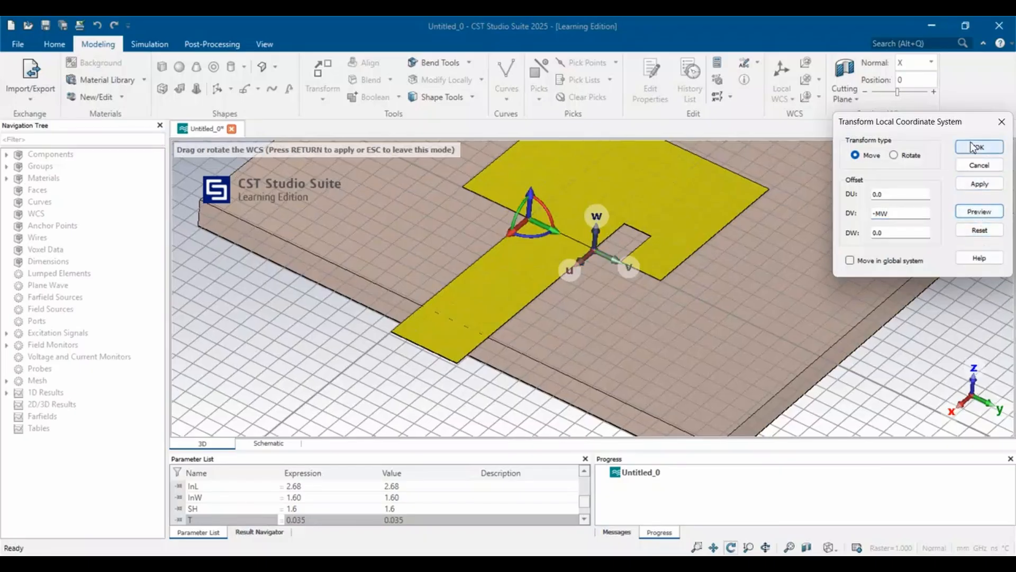
left_click(979, 147)
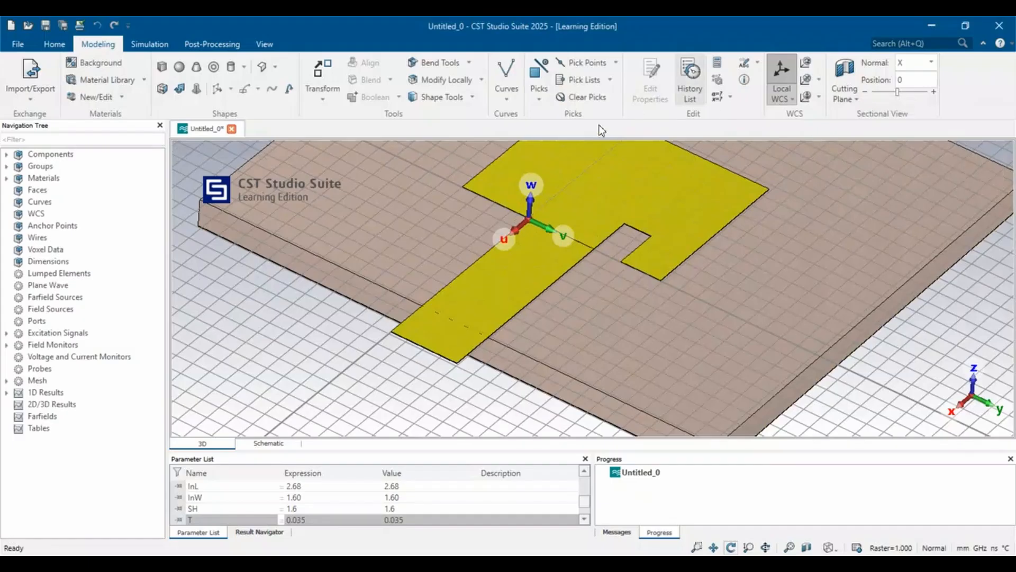
Start defining a new brick named Inset2 from the relocated local WCS.
left_click(161, 67)
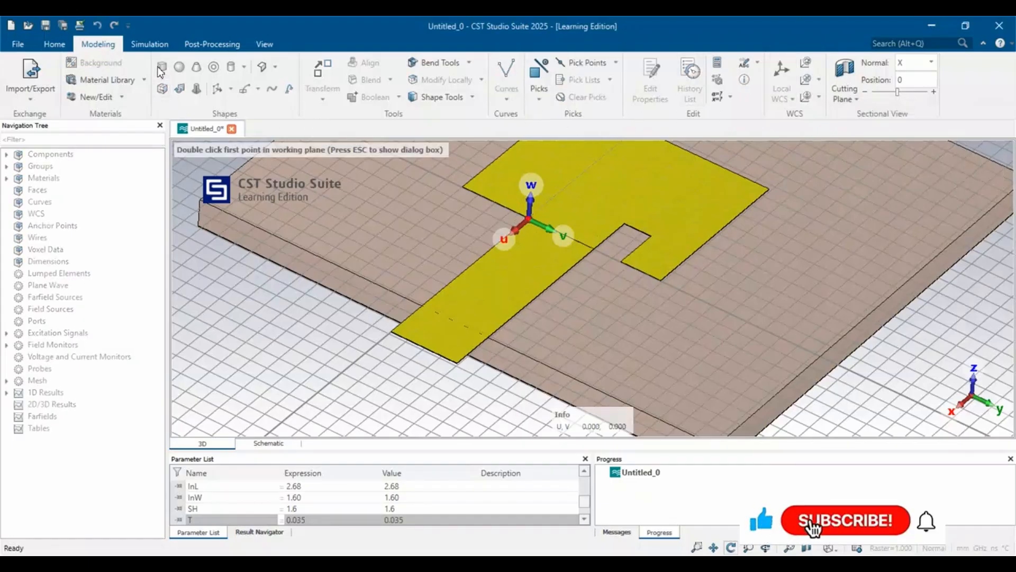
double_click(518, 187)
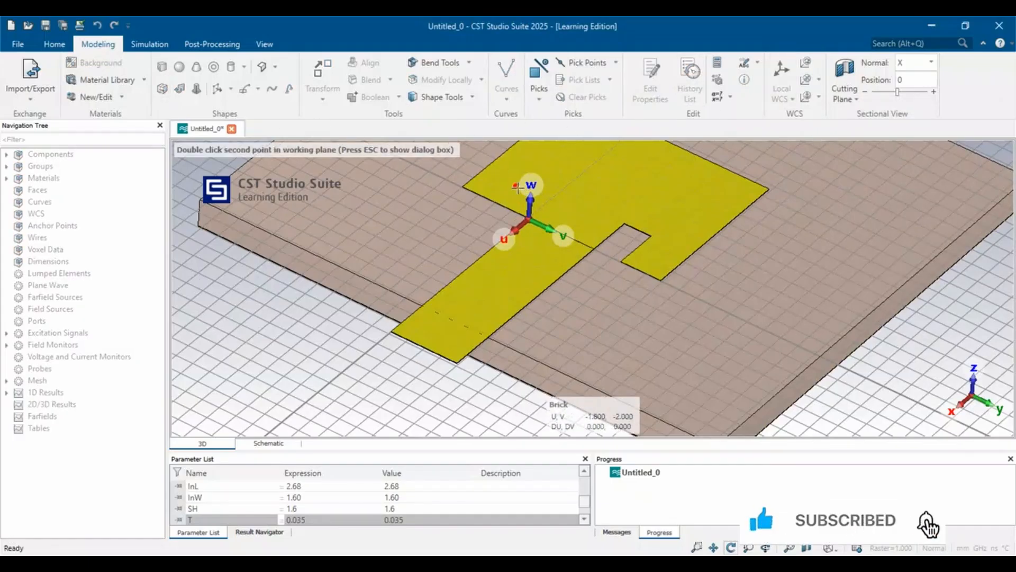
key("Escape")
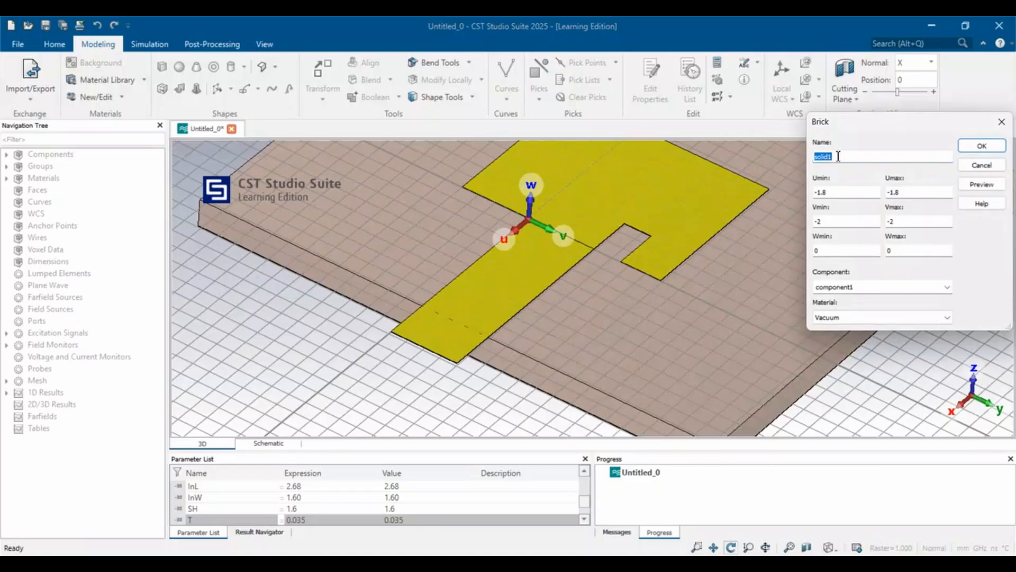
key("BackSpace")
type("Inset2")
Set the Inset2 brick's U range from -InL to 0.
left_click(830, 193)
left_click_drag(901, 192, 888, 192)
key("BackSpace")
type("0")
left_click(856, 194)
type("In")
Set the Inset2 brick's V range from -InW to 0 and its Wmax to T.
left_click(827, 222)
type("InW")
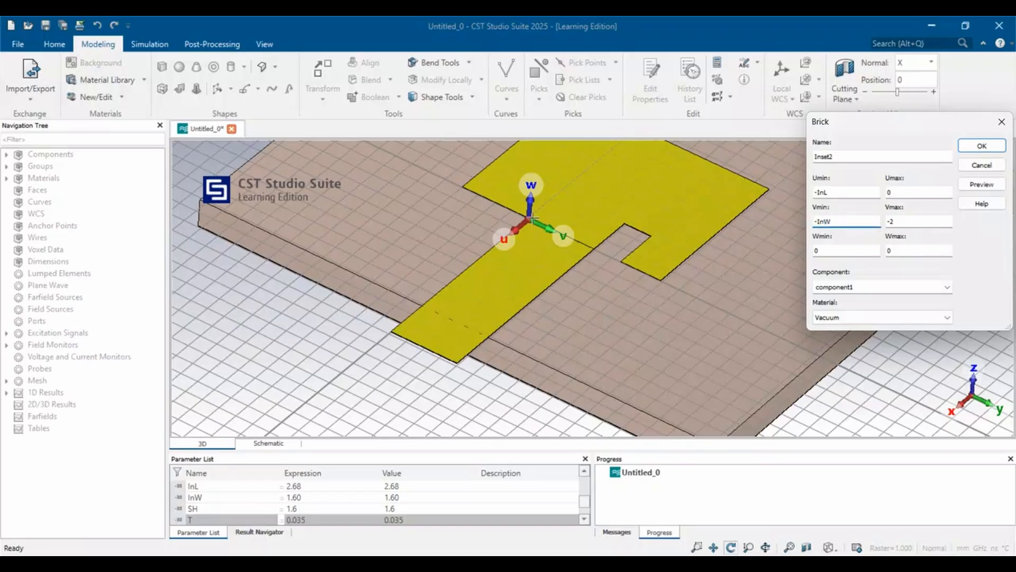
left_click(911, 223)
left_click(902, 252)
Preview and create the Vacuum Inset2 brick, cutting it away from the PATCH shape.
left_click(977, 189)
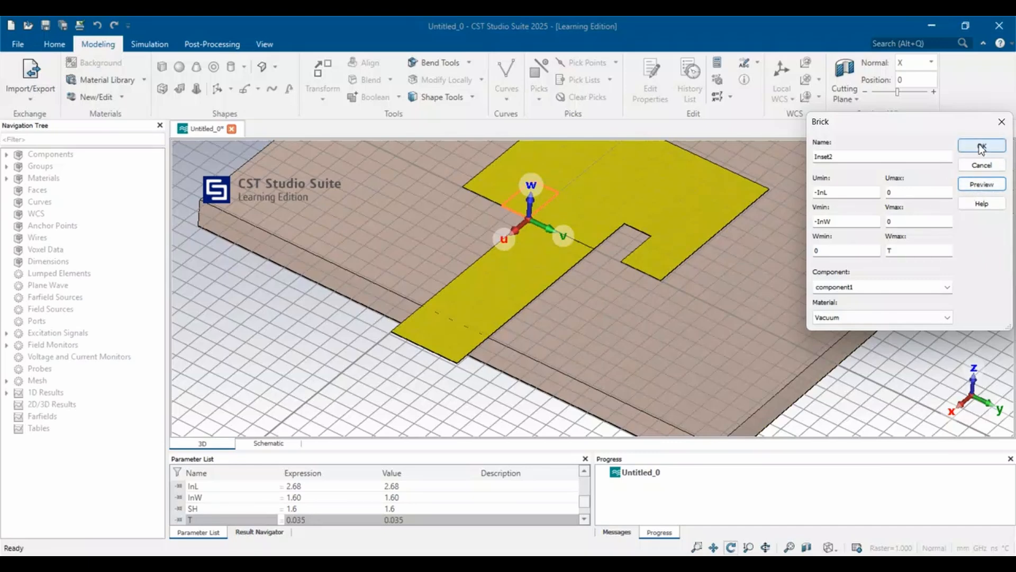
left_click(981, 148)
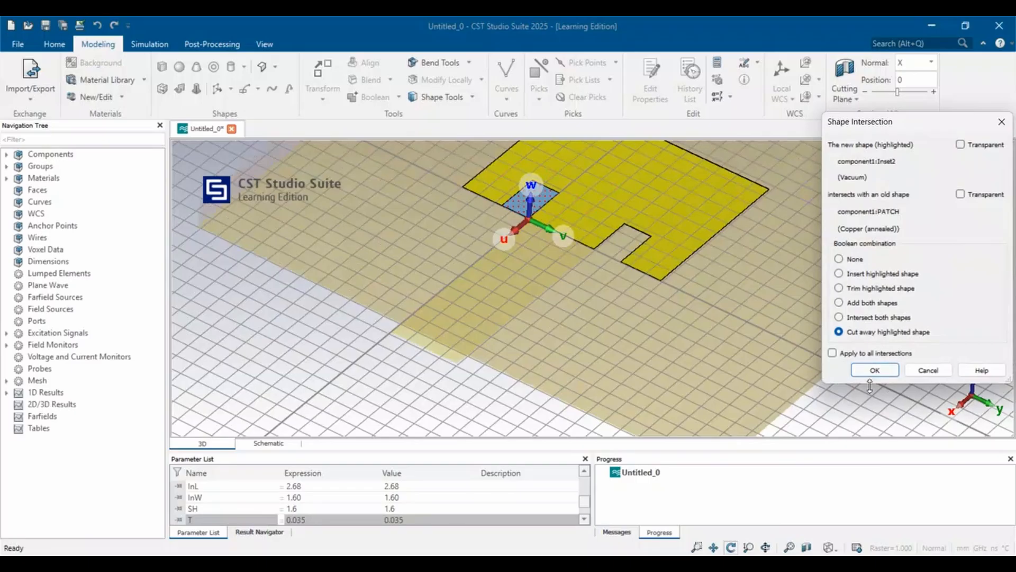
left_click(873, 373)
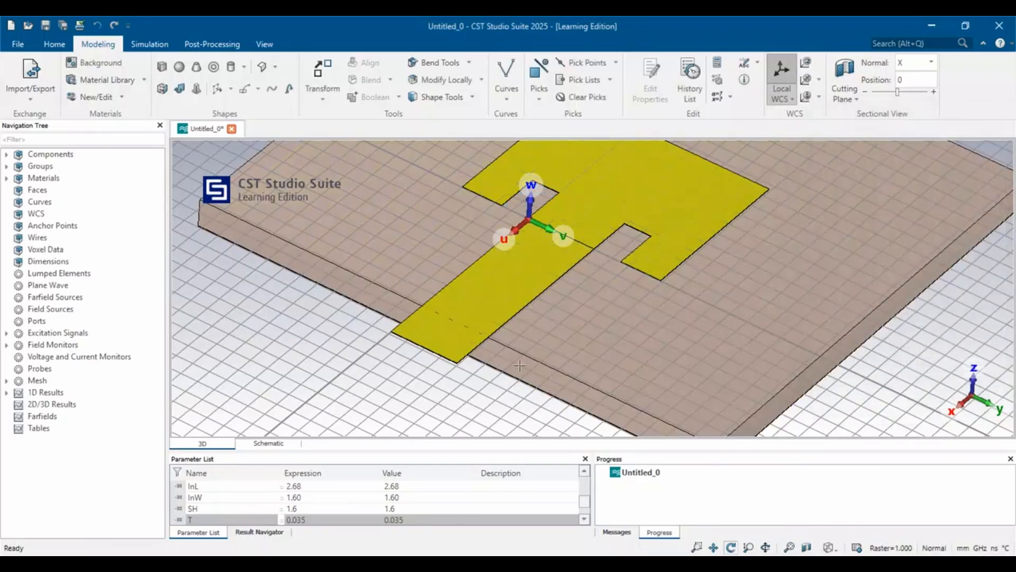
Pick the narrow end face of the MICROSTRIP FEEDLINE at the substrate's edge.
scroll(533, 348, "up", 4)
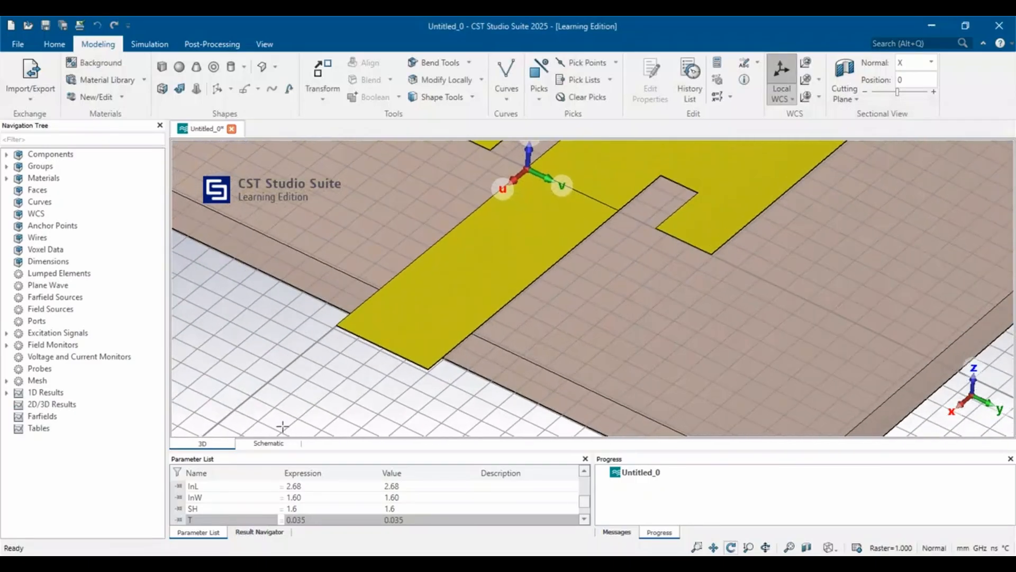
left_click_drag(281, 426, 371, 344)
scroll(488, 250, "up", 3)
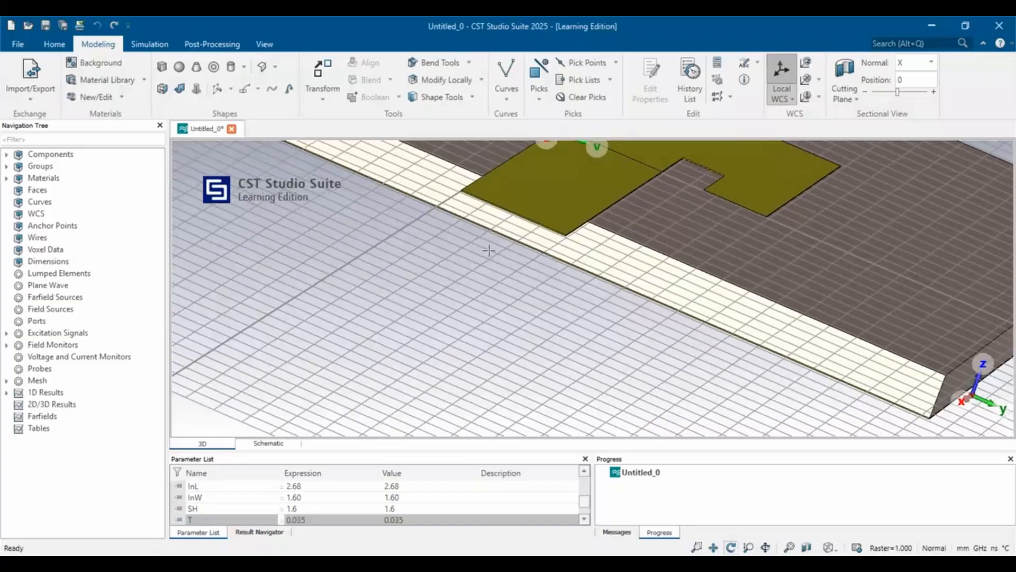
scroll(488, 250, "up", 1)
left_click(631, 170)
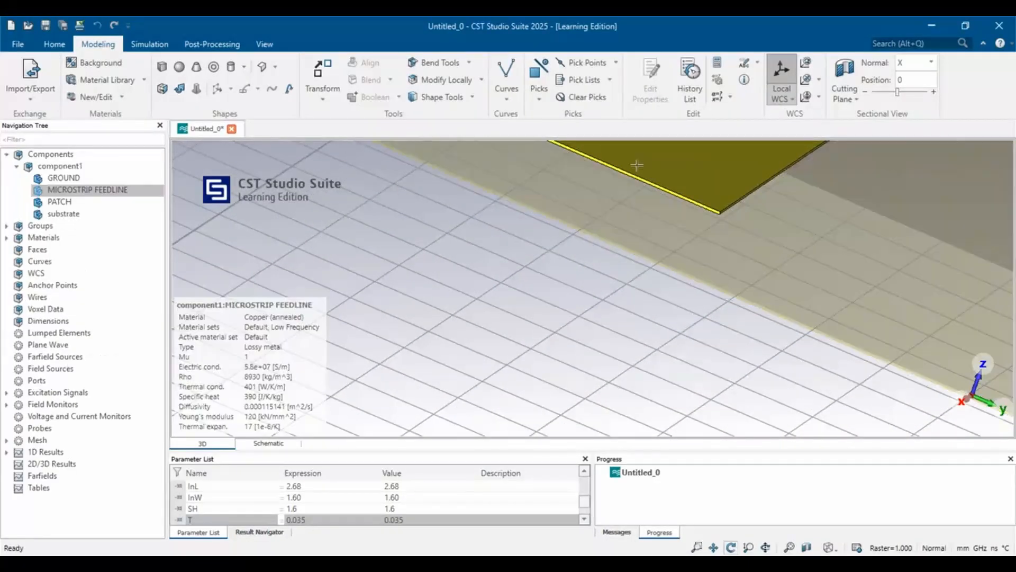
scroll(529, 256, "up", 1)
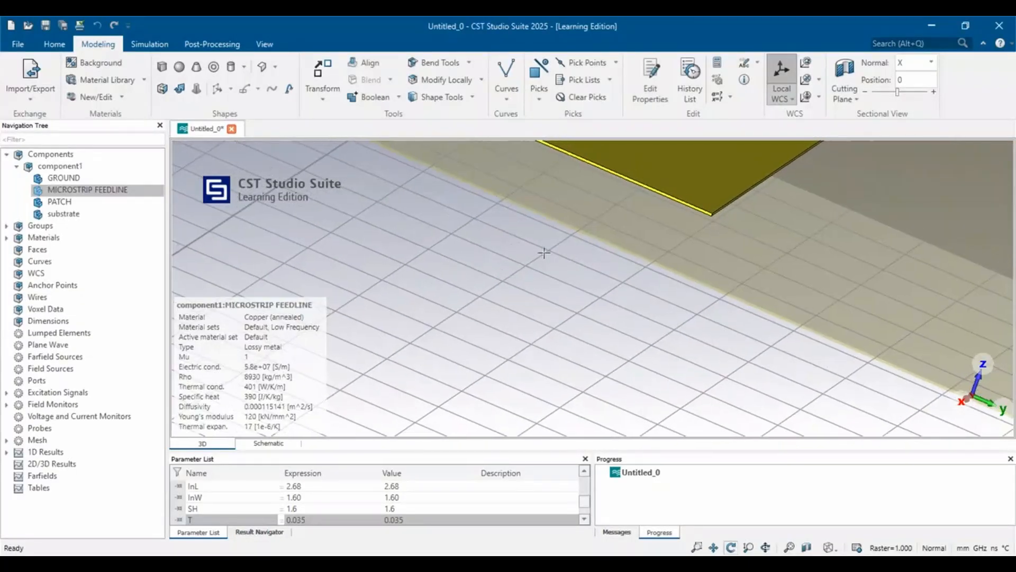
left_click(516, 260)
scroll(526, 225, "up", 2)
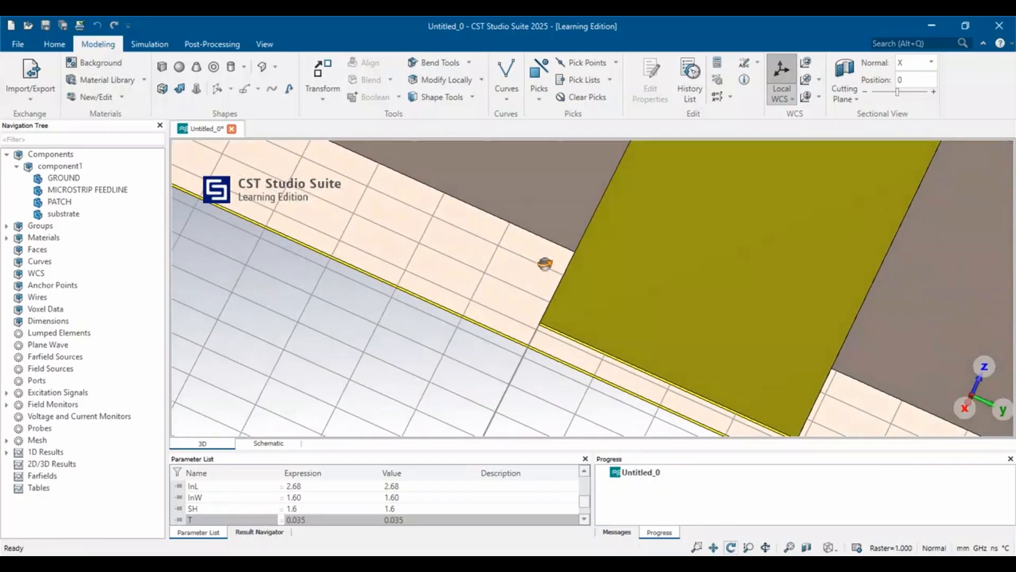
scroll(549, 240, "up", 2)
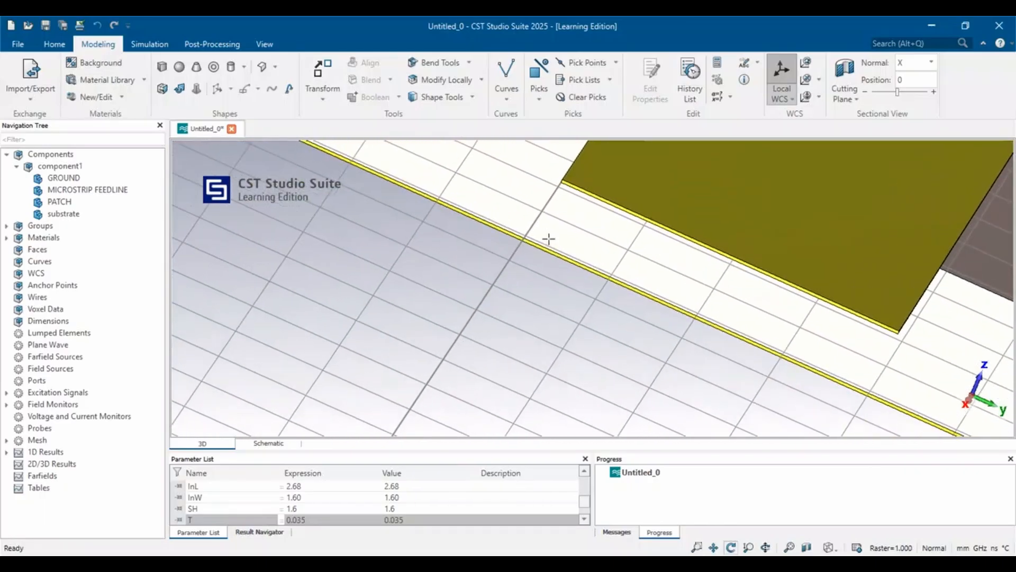
left_click(539, 103)
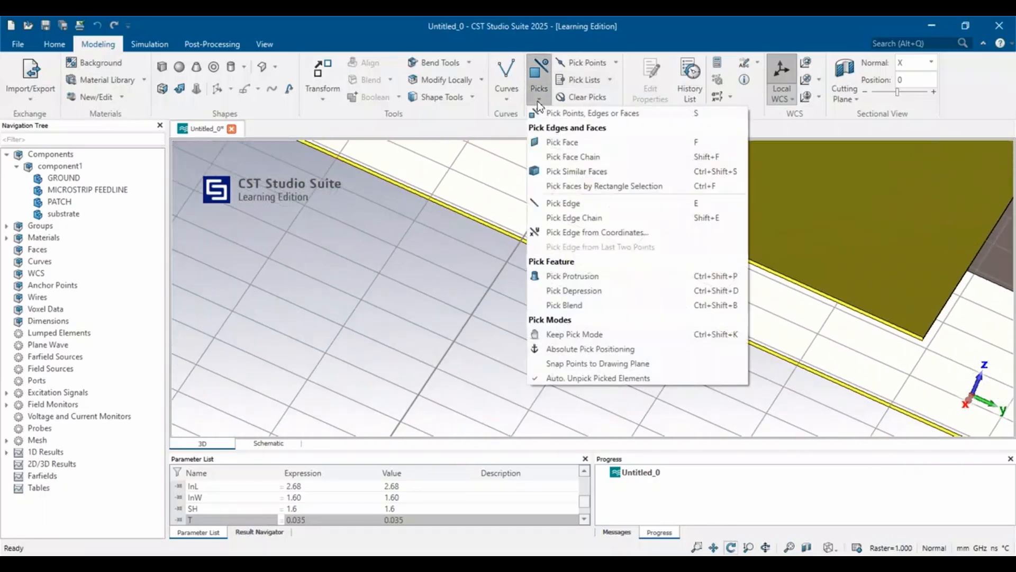
left_click(557, 140)
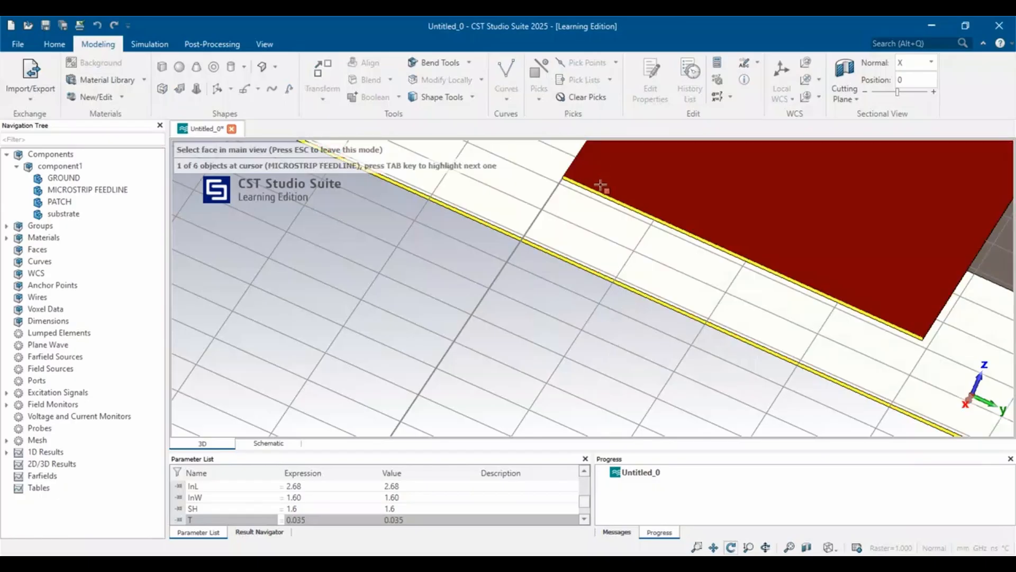
left_click(613, 202)
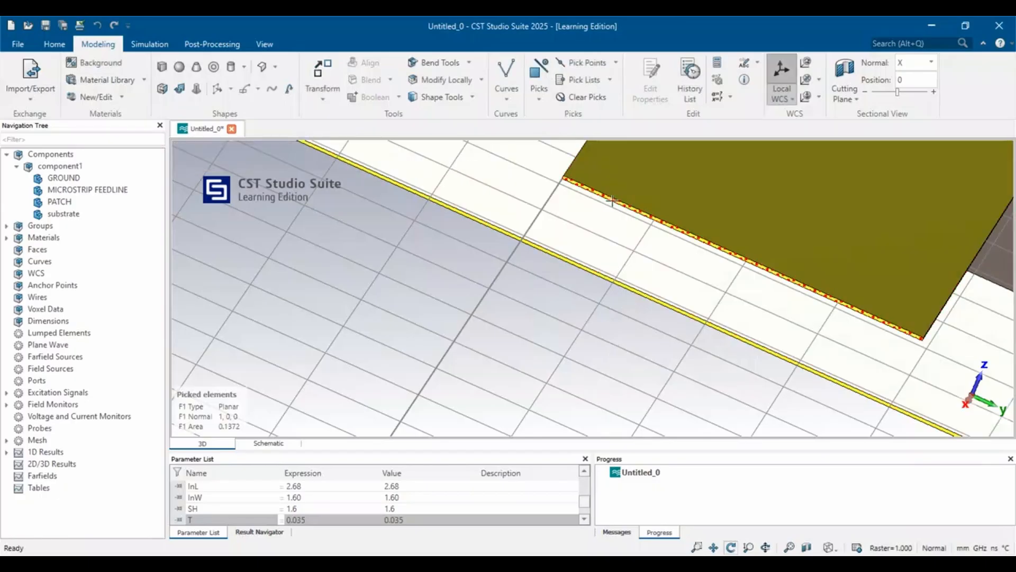
Try to run the Calculate port extension coefficient macro on the picked feedline face.
left_click(54, 44)
left_click(786, 102)
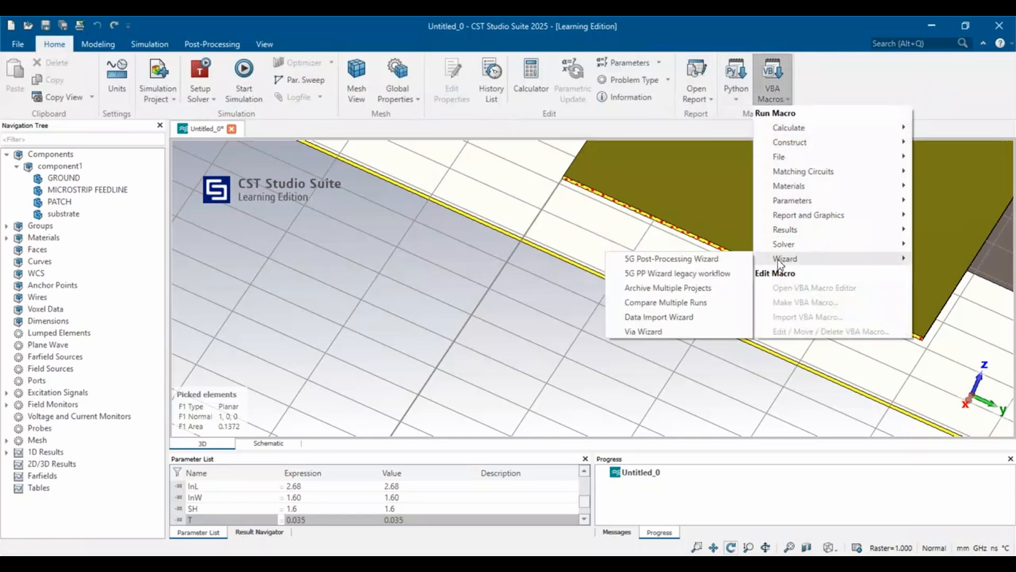
mouse_move(787, 244)
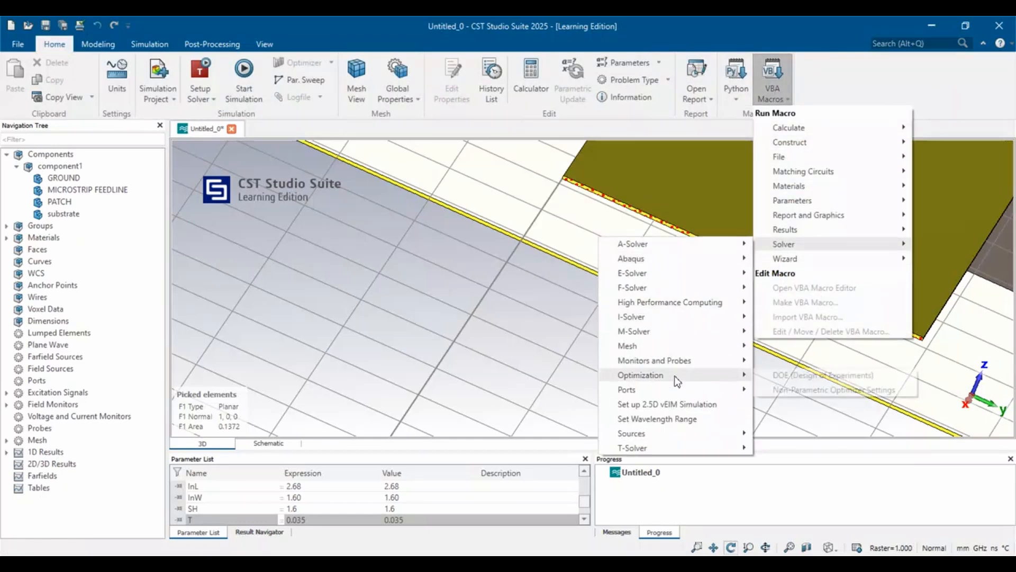
mouse_move(680, 389)
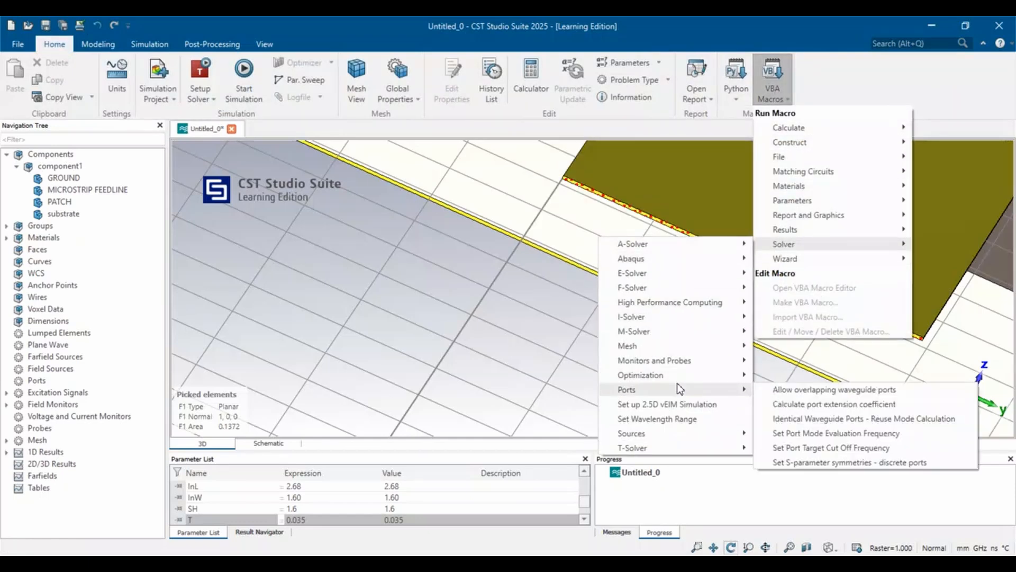
left_click(789, 401)
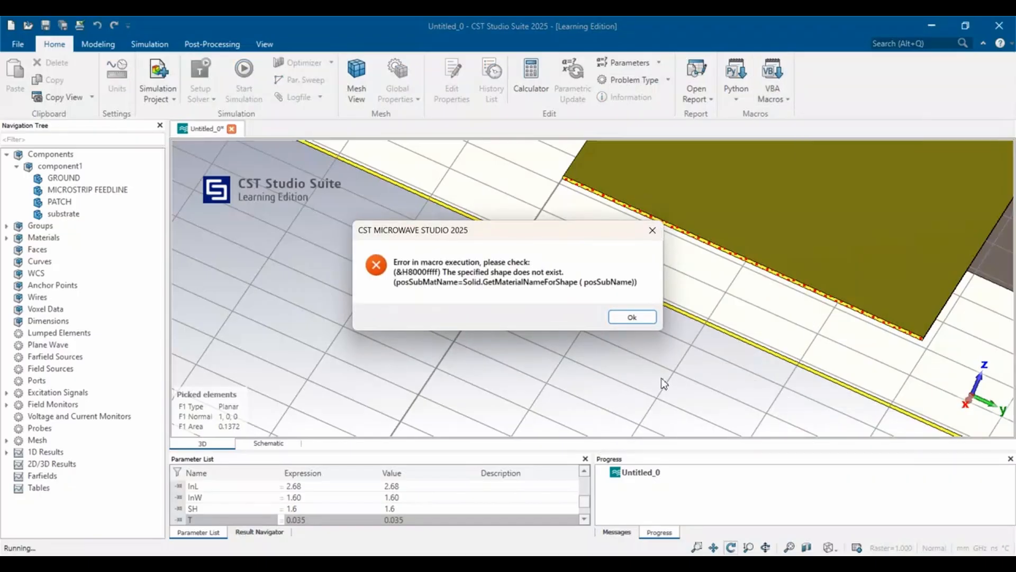
left_click(639, 320)
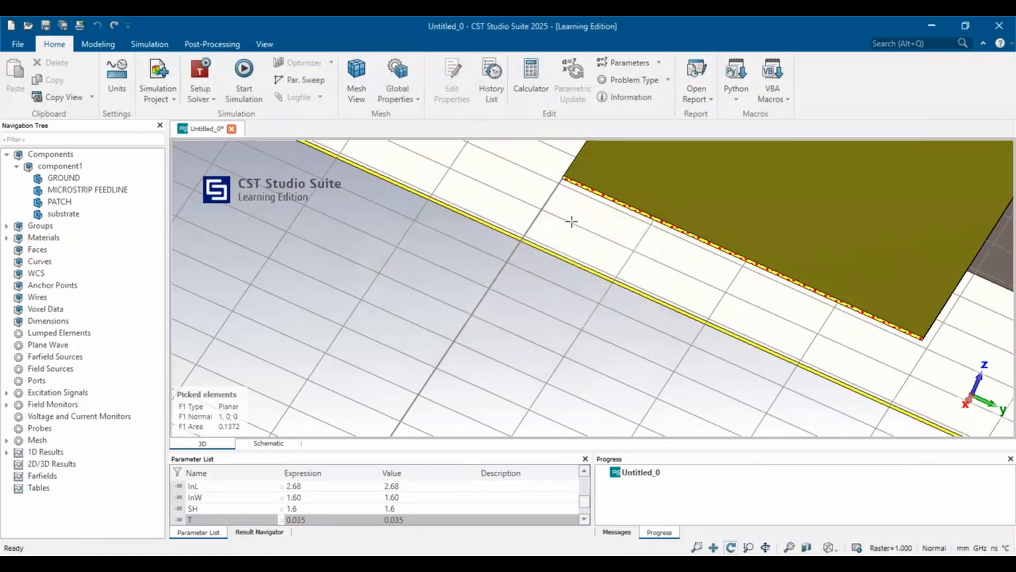
Retry the port extension coefficient calculation macro on the picked feedline end face and dismiss the resulting dialog.
left_click(784, 101)
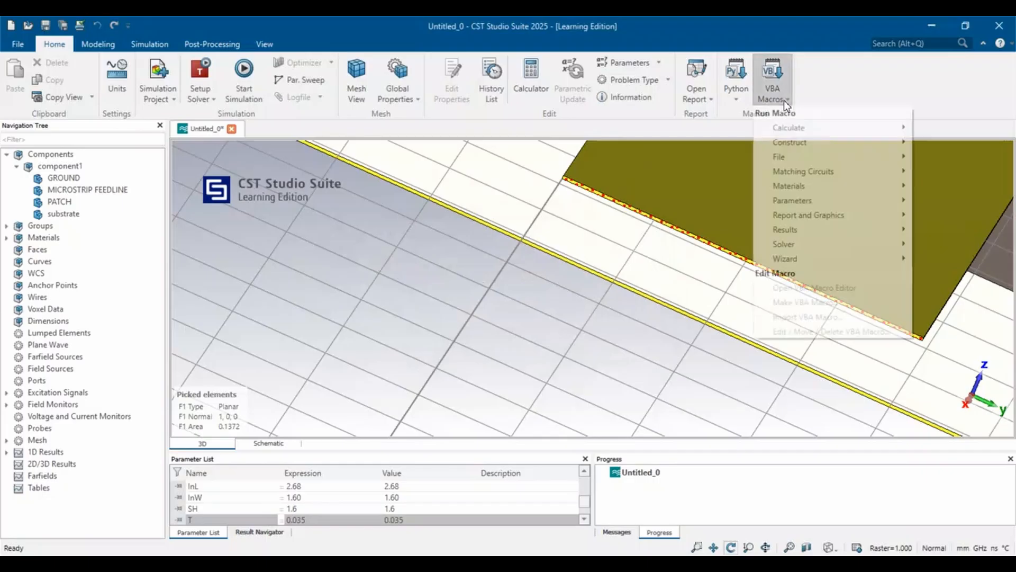
mouse_move(791, 243)
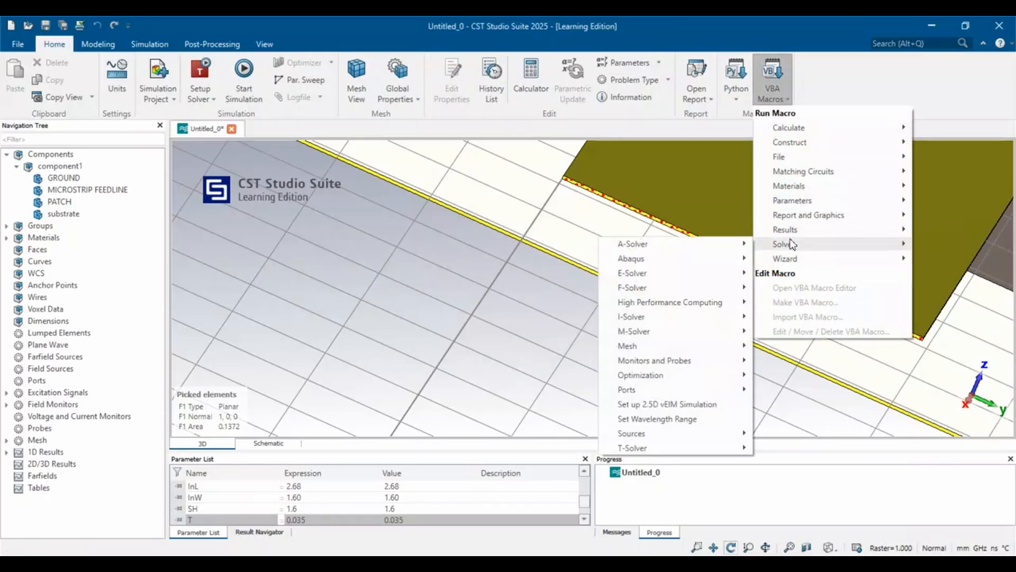
mouse_move(688, 380)
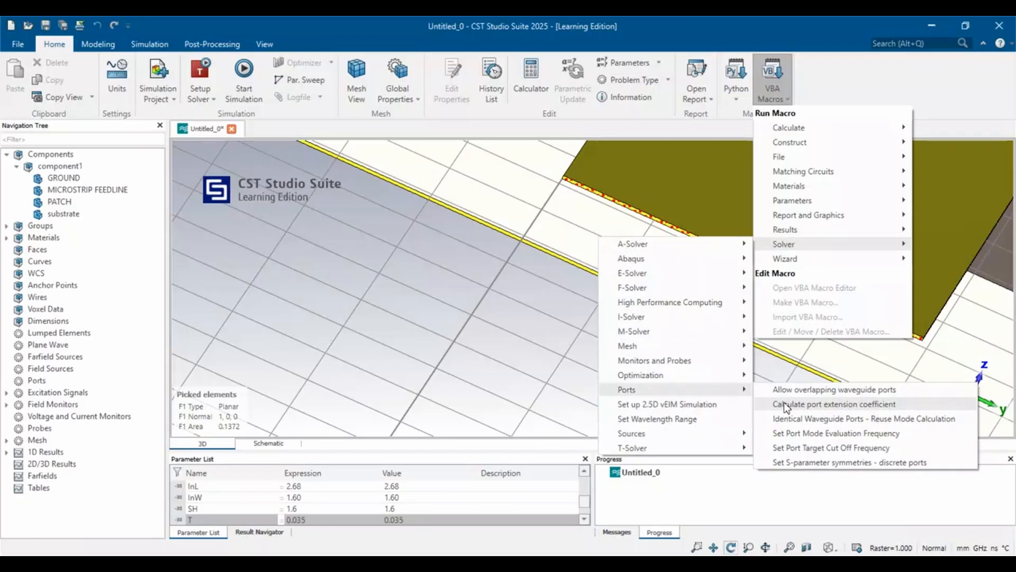
left_click(787, 404)
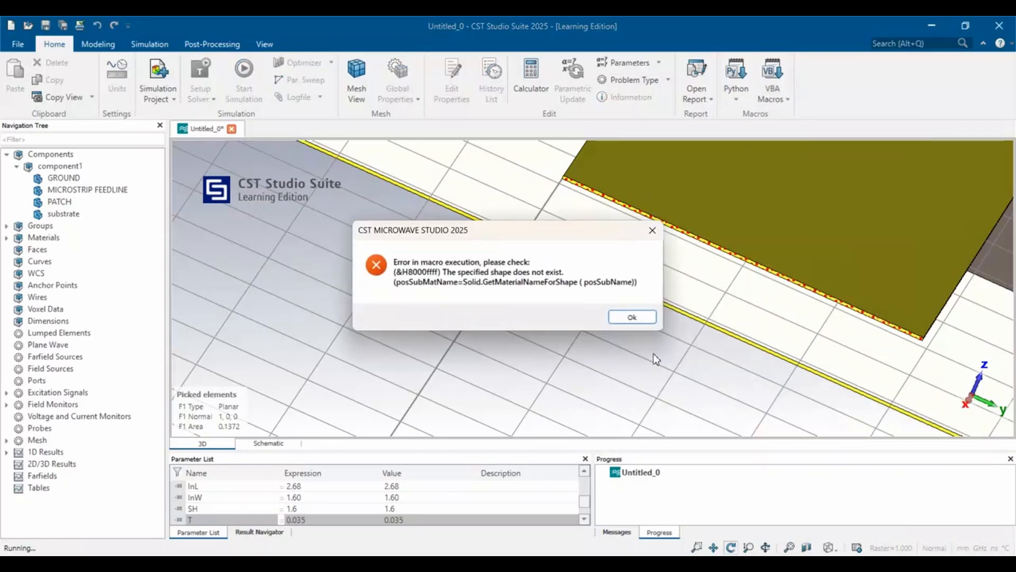
left_click(637, 318)
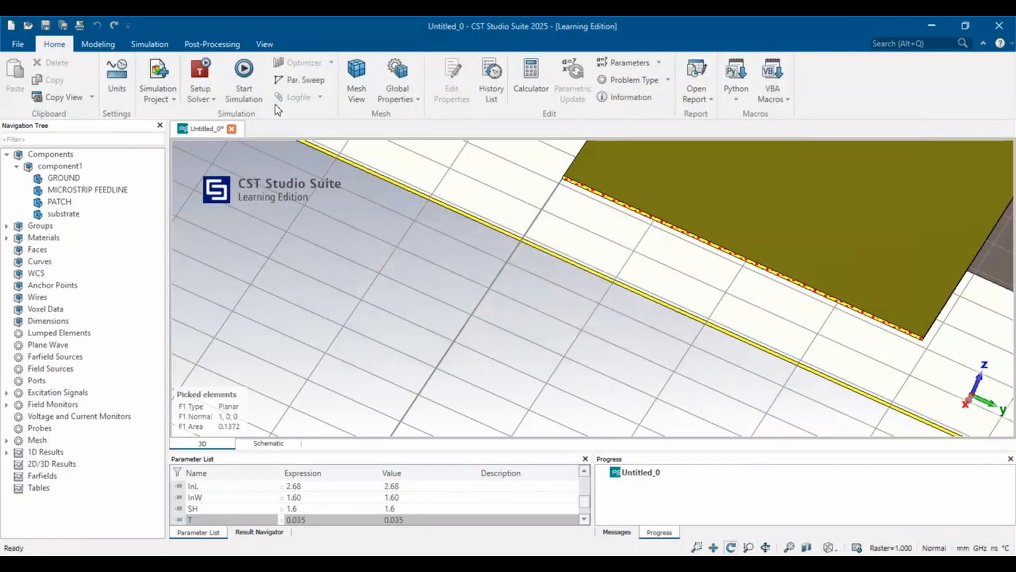
left_click(152, 46)
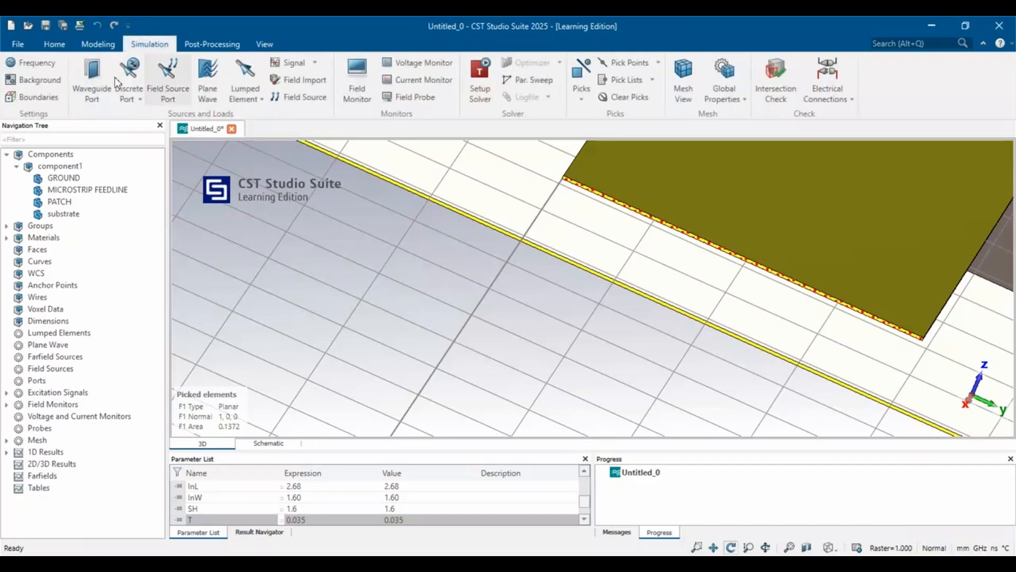
left_click(91, 79)
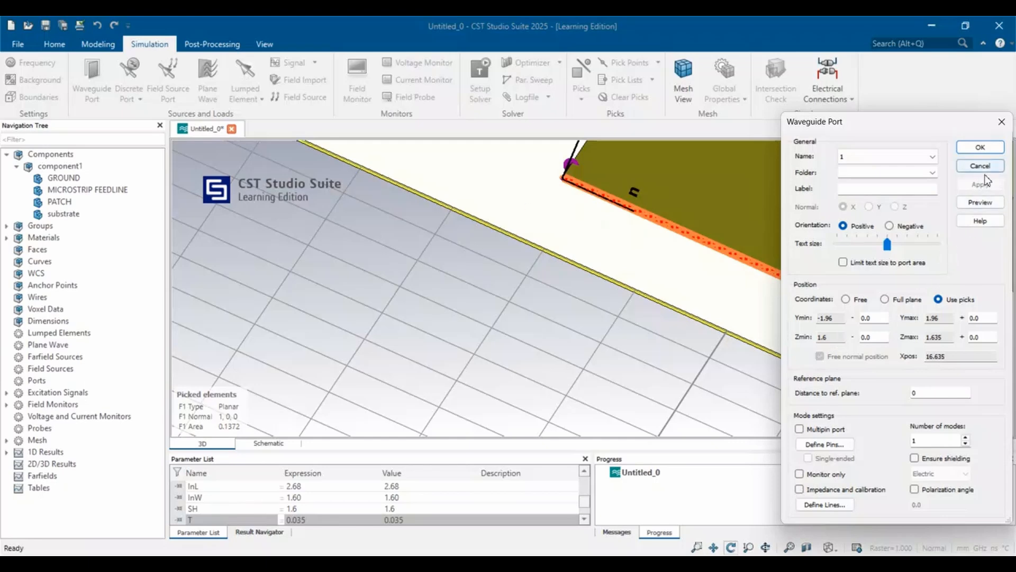
scroll(514, 282, "down", 8)
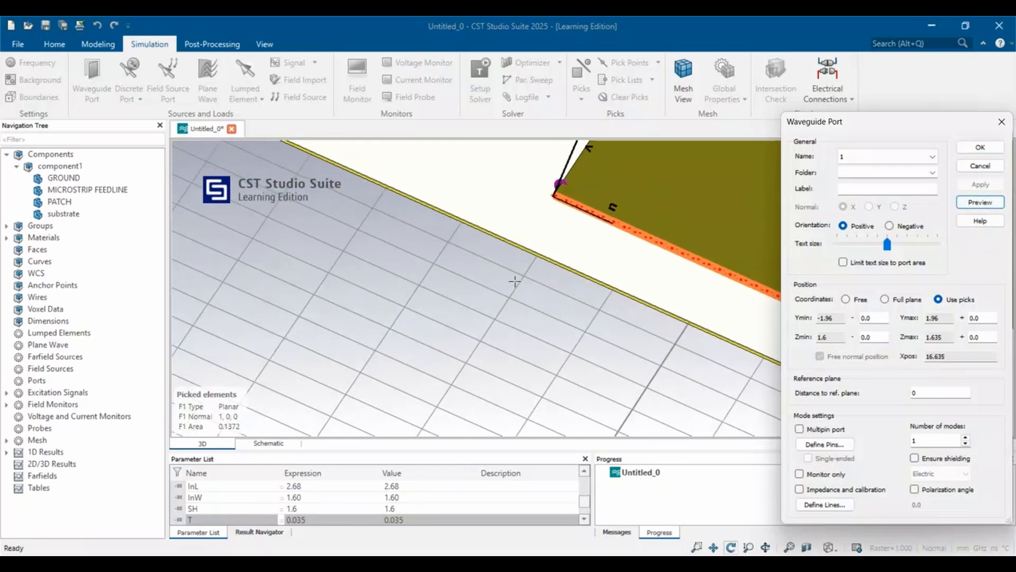
scroll(515, 282, "down", 1)
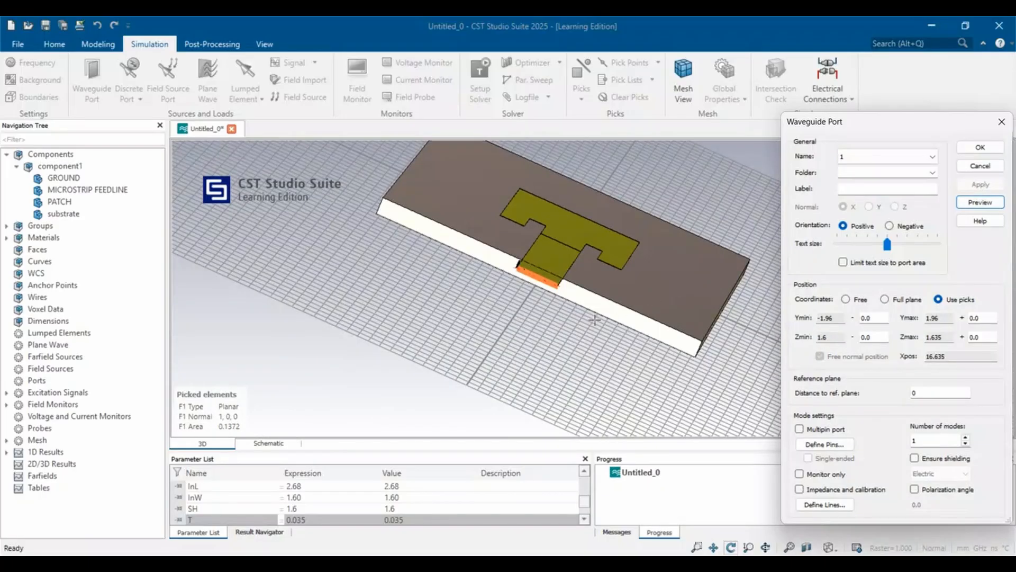
scroll(588, 297, "up", 4)
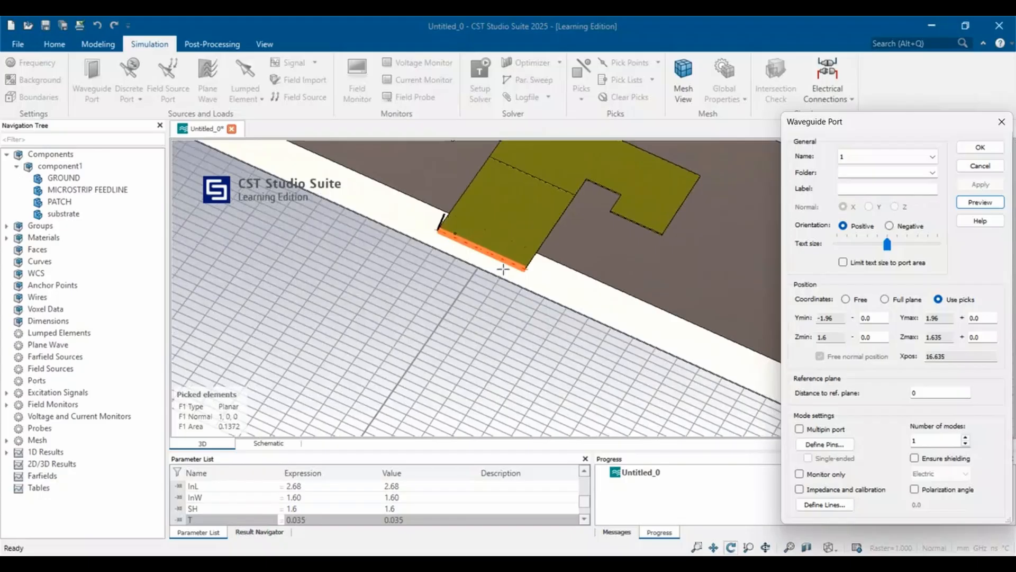
scroll(503, 269, "up", 2)
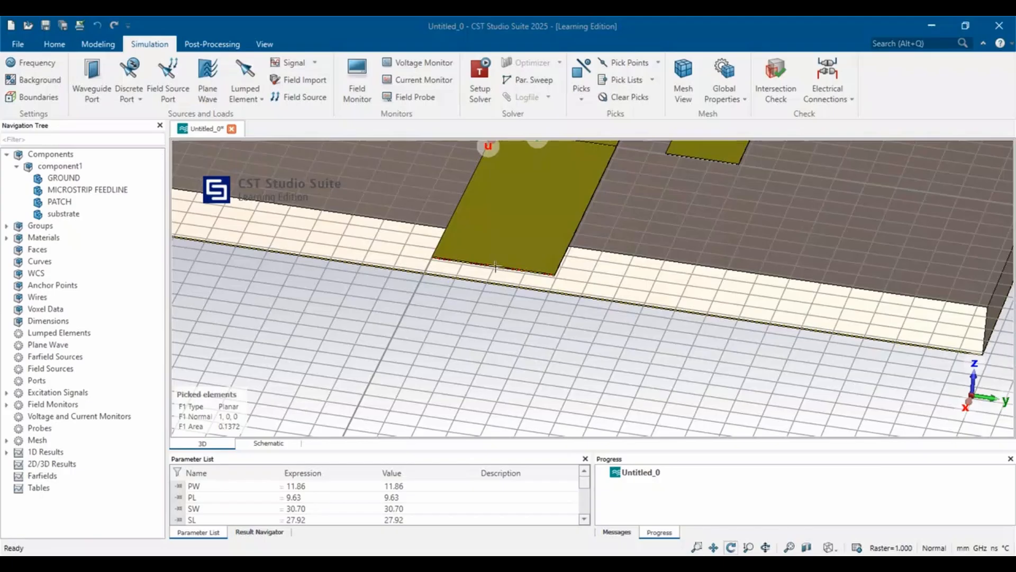
Start a waveguide port from the picked feedline end face and extend its Ymin and Ymax sides by 6.5 each.
scroll(496, 266, "up", 4)
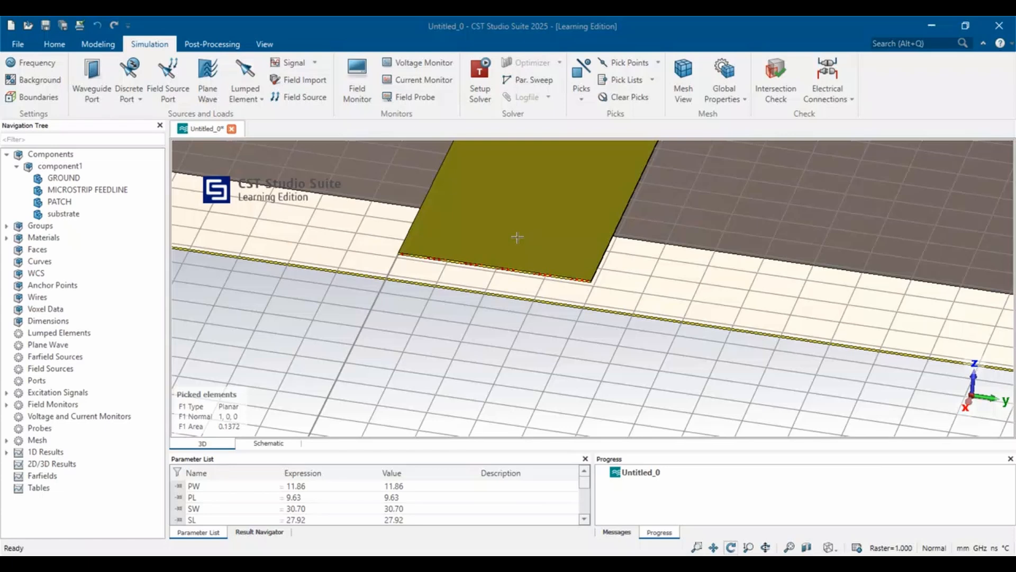
left_click(100, 77)
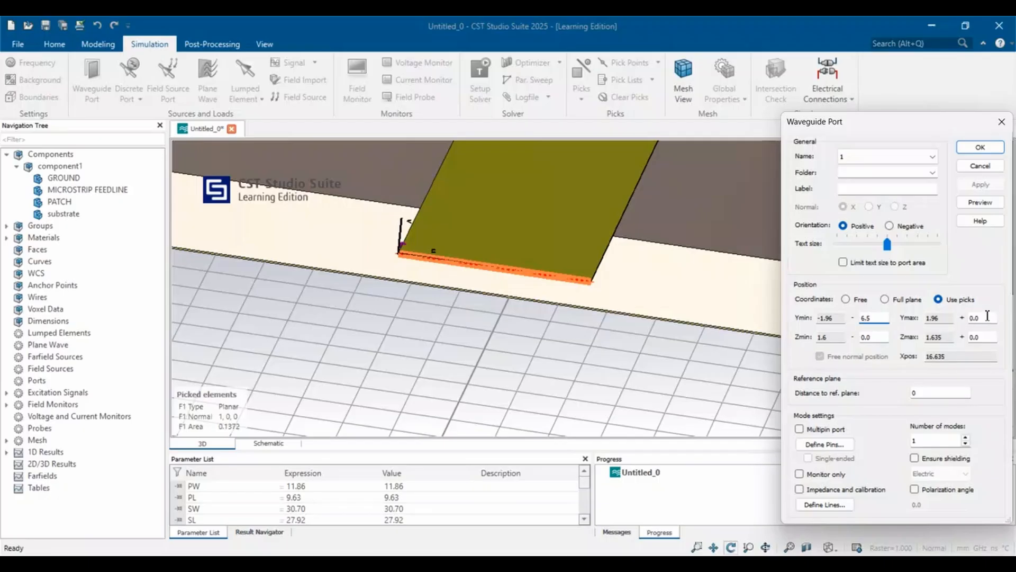
key("BackSpace")
key("BackSpace")
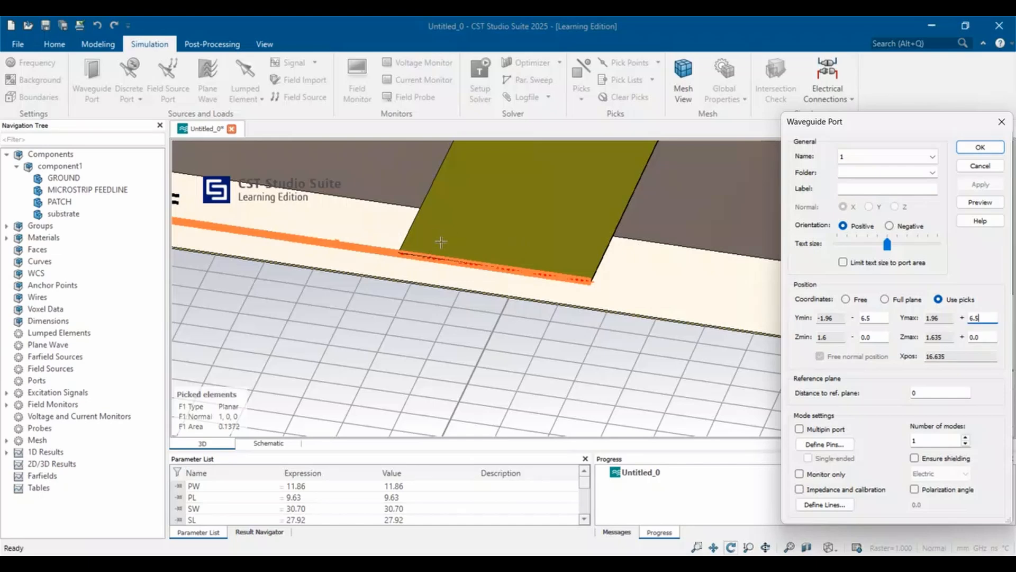
scroll(441, 242, "down", 5)
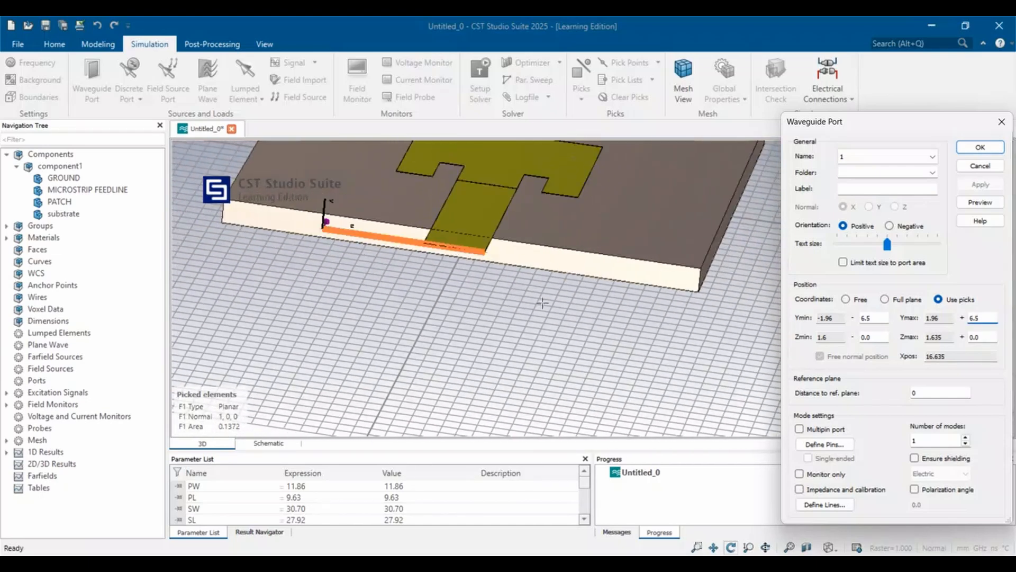
Extend the port by 1.6 at Zmin and 3.365 at Zmax, preview it, and create waveguide port 1.
left_click(877, 335)
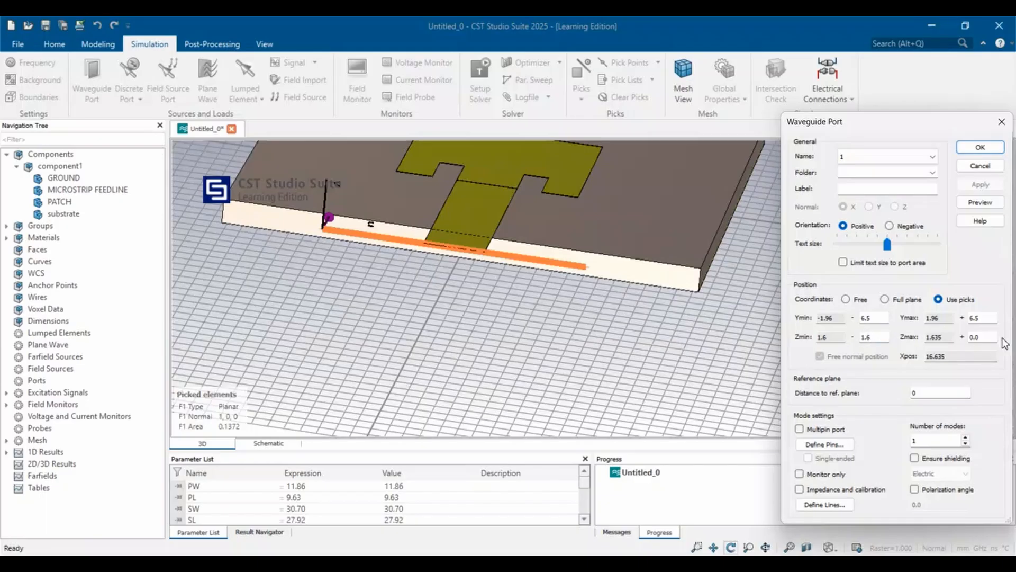
left_click(984, 335)
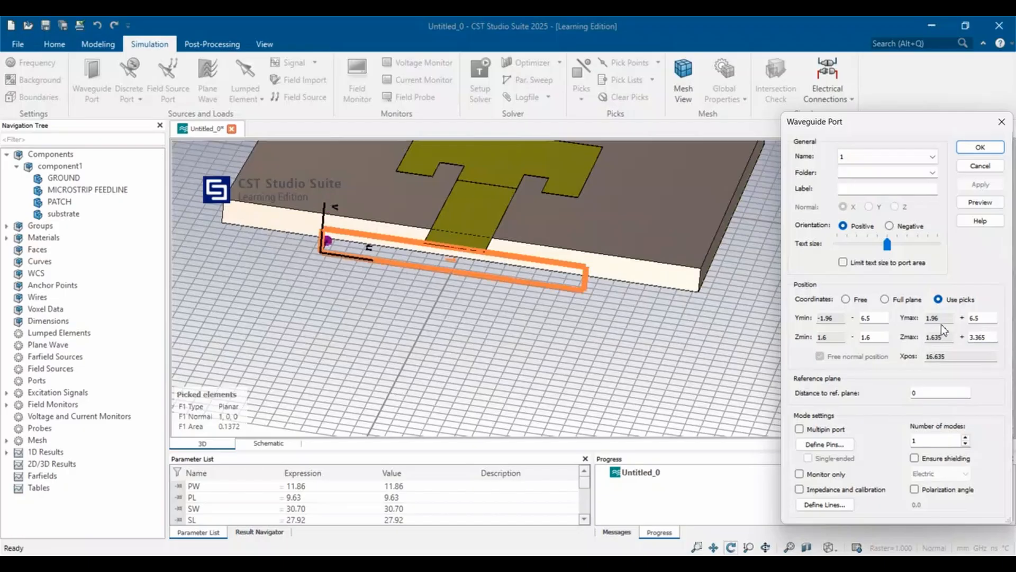
left_click(981, 202)
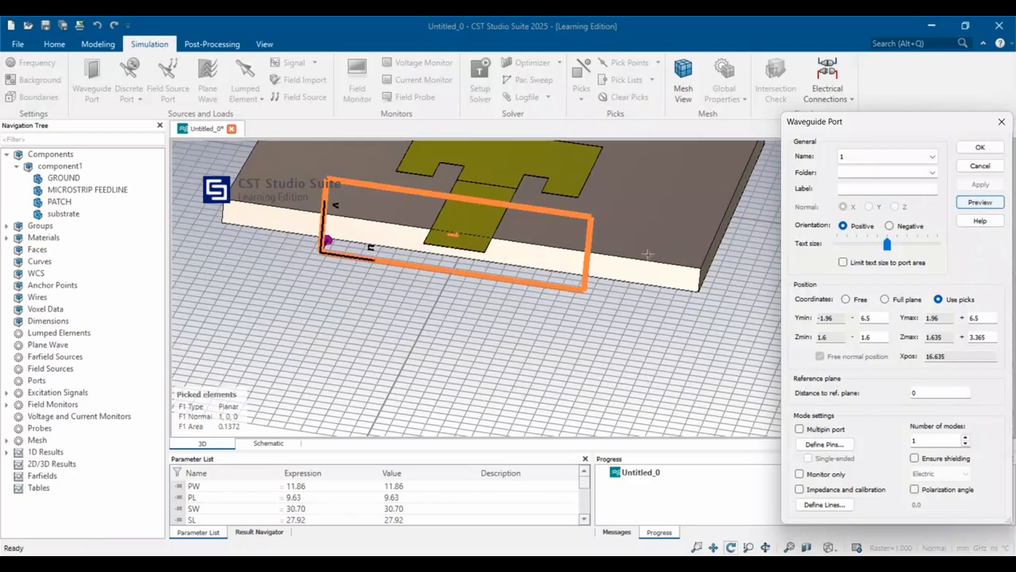
scroll(488, 249, "up", 5)
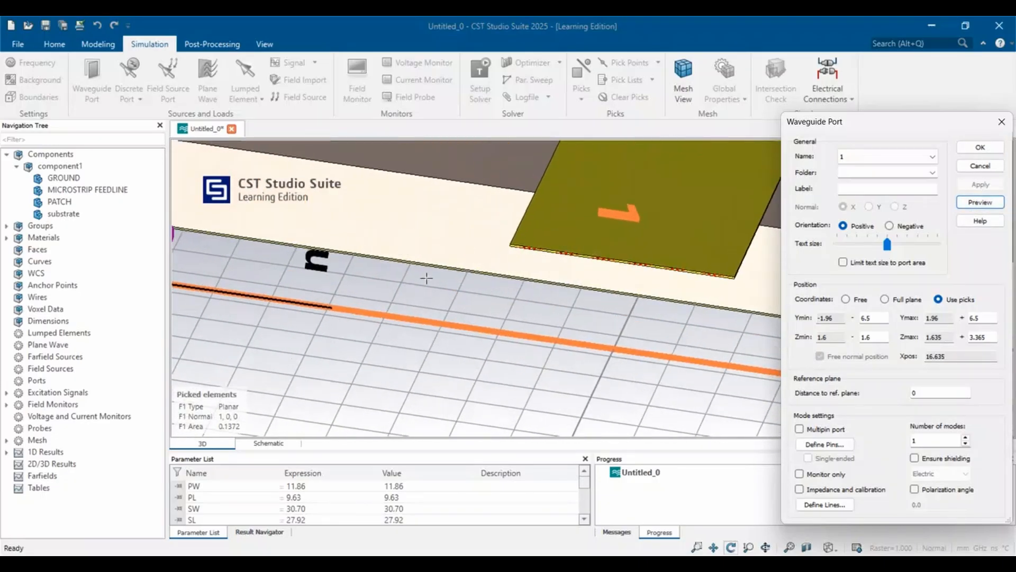
scroll(427, 278, "down", 5)
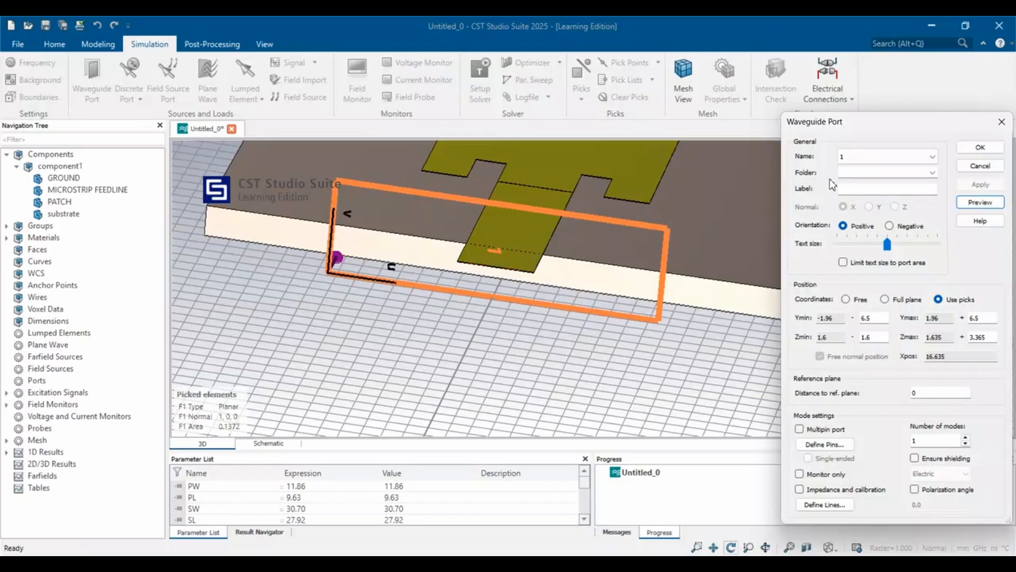
left_click(980, 149)
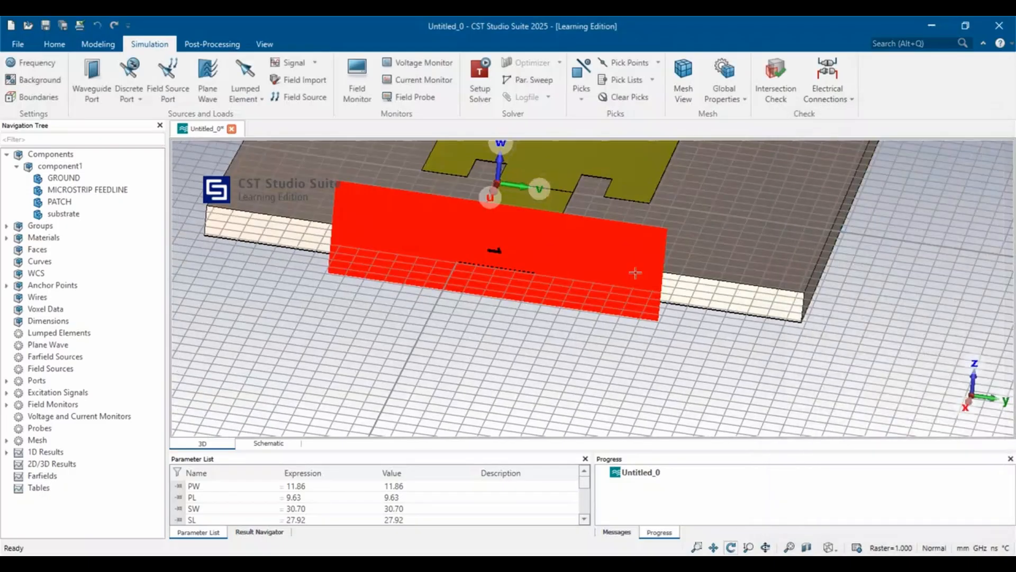
left_click_drag(523, 341, 832, 408)
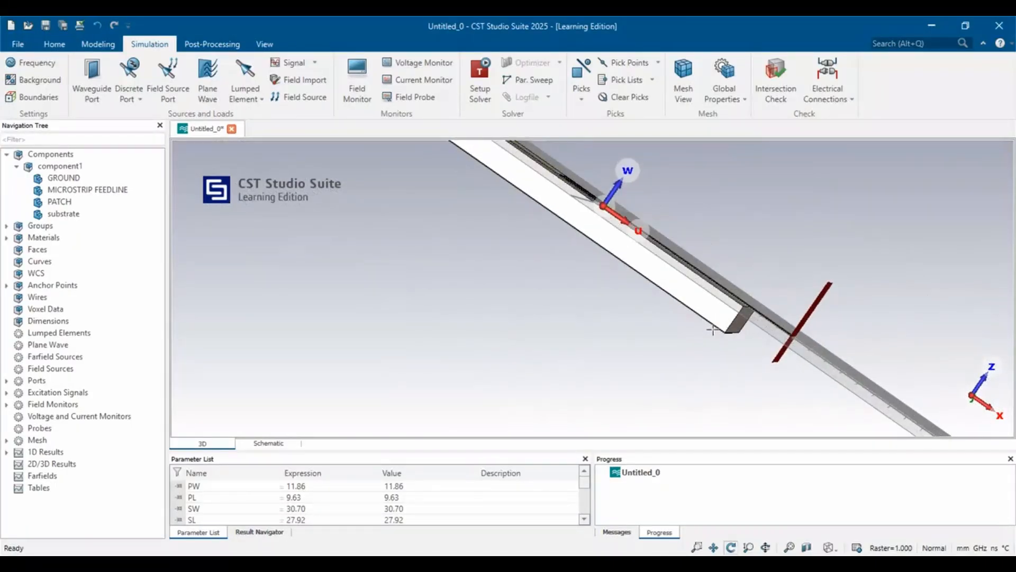
left_click_drag(651, 327, 378, 284)
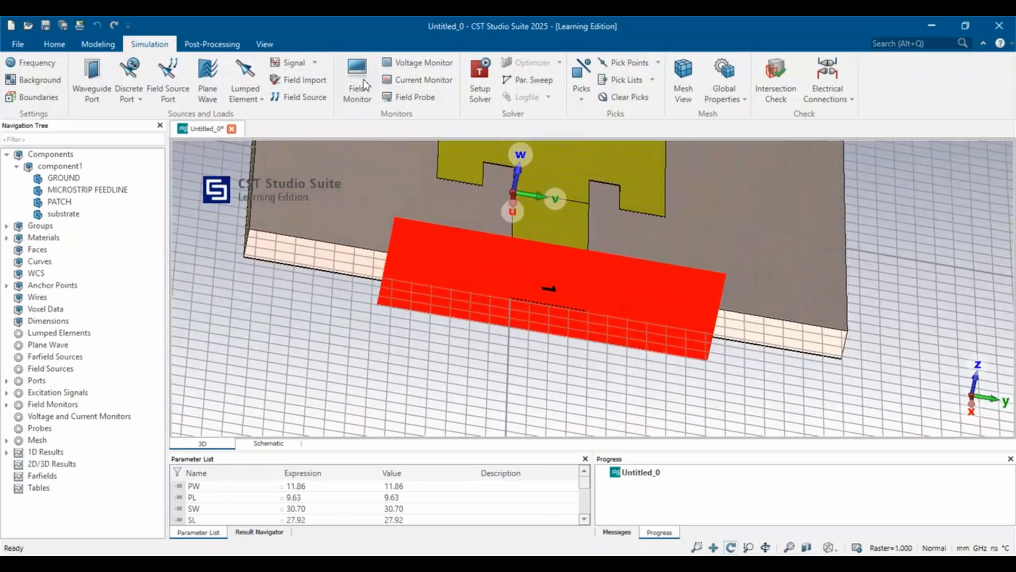
Normalize the S-parameters to a fixed impedance of 50 Ohm and start the time domain solver.
left_click(481, 75)
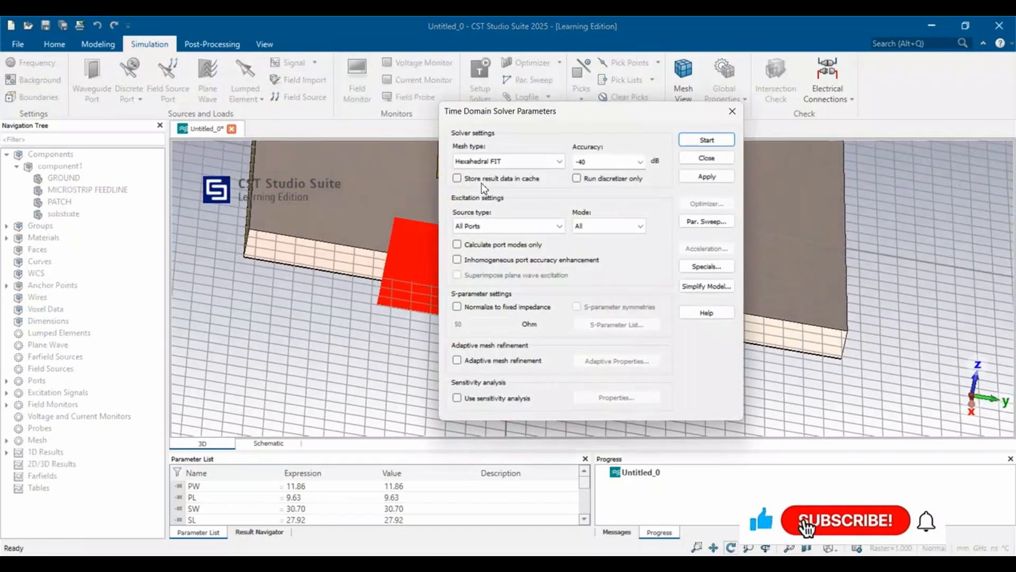
left_click(456, 306)
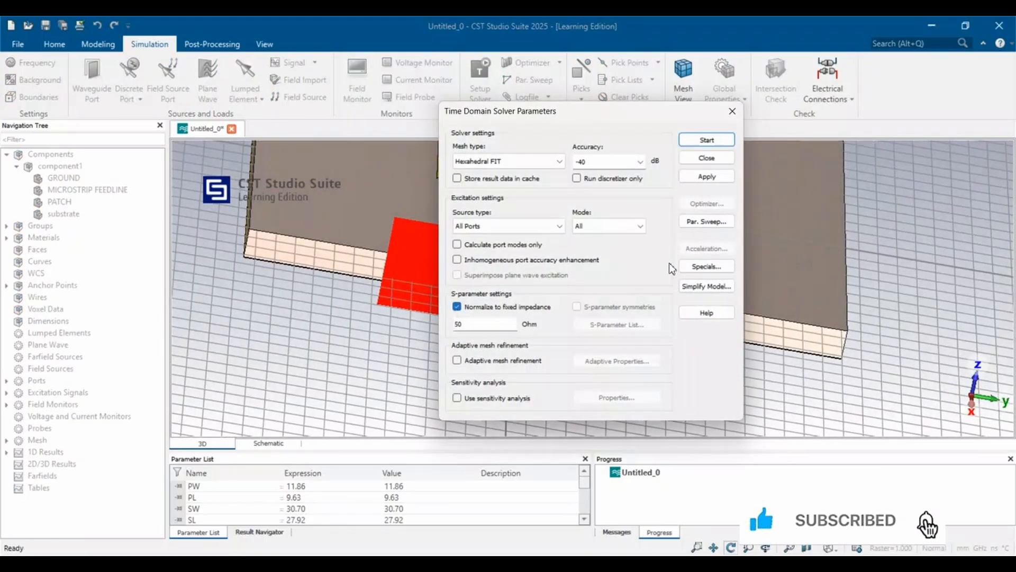
left_click(705, 139)
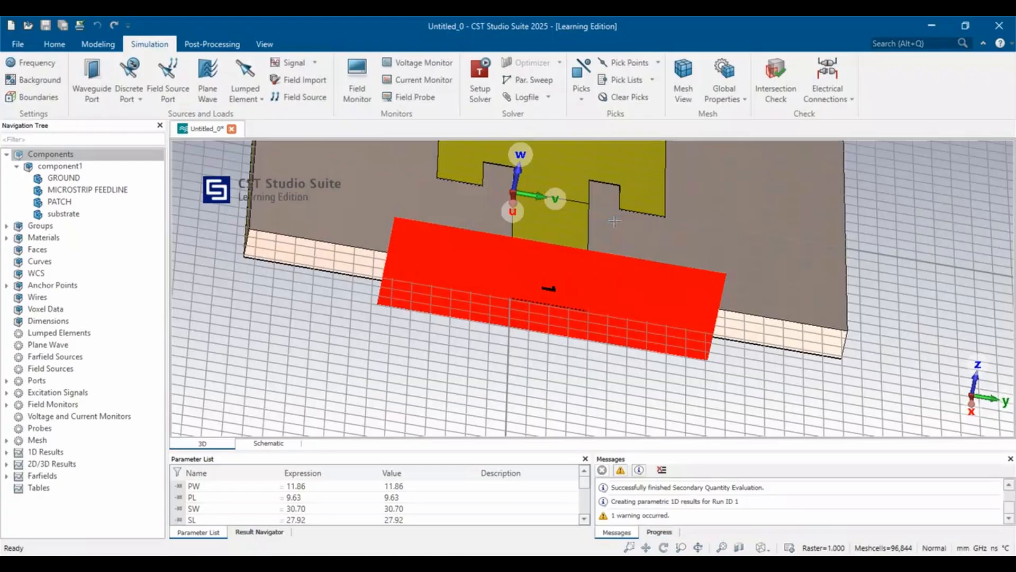
Display the S-Parameters magnitude plot from the 1D results and examine the S1,1 curve.
left_click(7, 453)
scroll(74, 418, "down", 3)
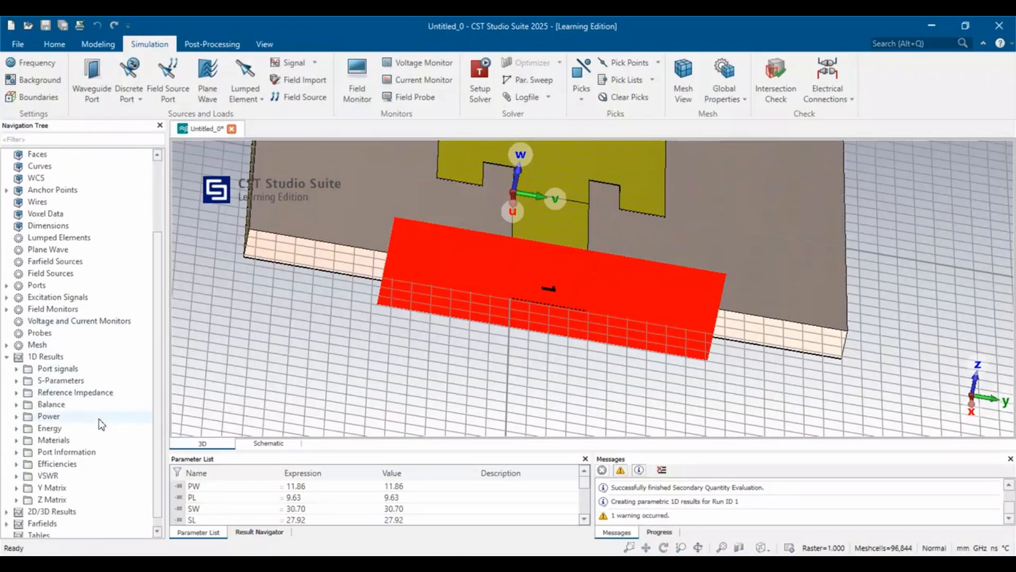
left_click(63, 380)
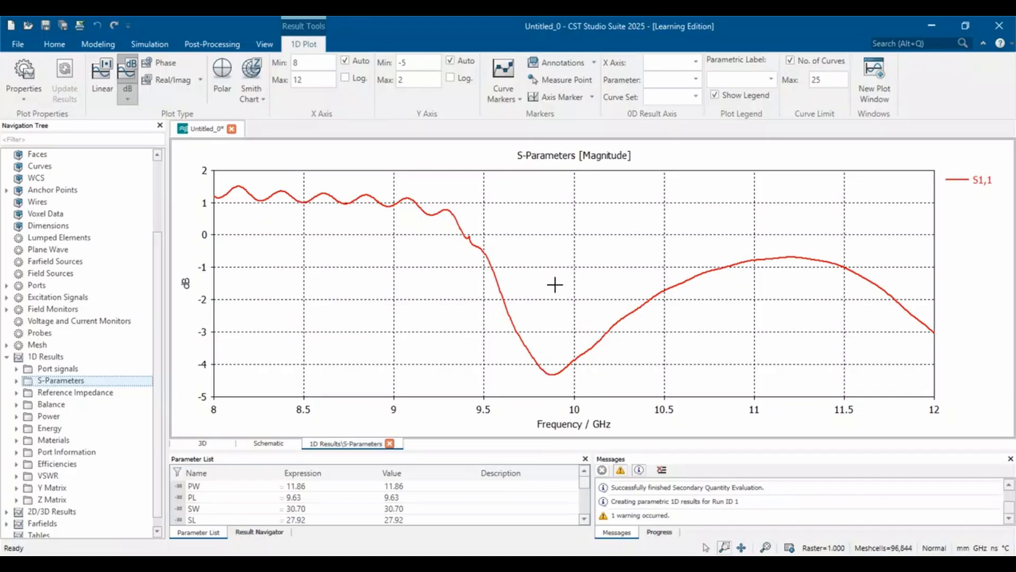
scroll(554, 284, "up", 1)
scroll(534, 292, "down", 1)
Add a curve marker at the lowest point of the S1,1 curve, just below 10 GHz.
right_click(422, 258)
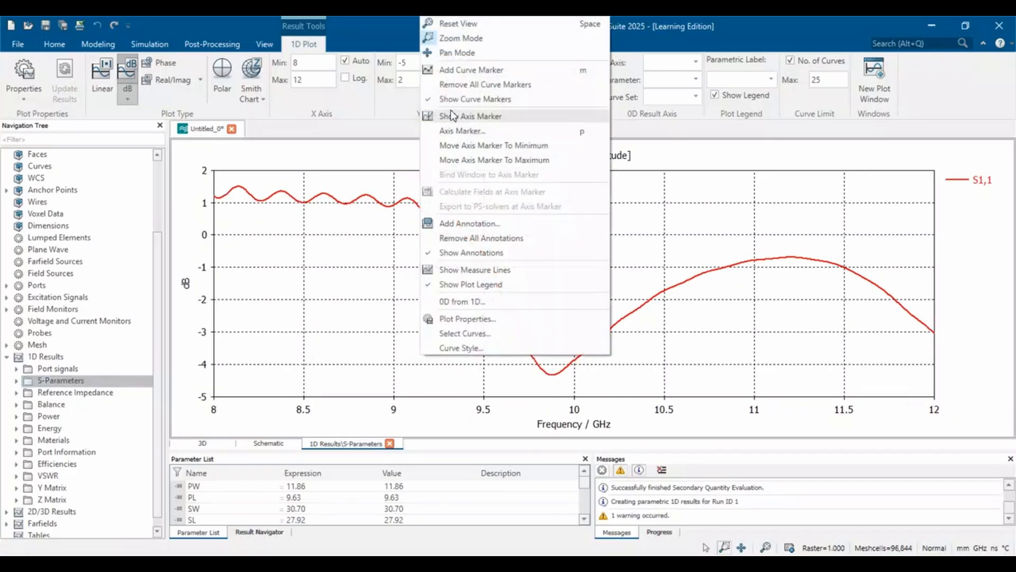
left_click(466, 71)
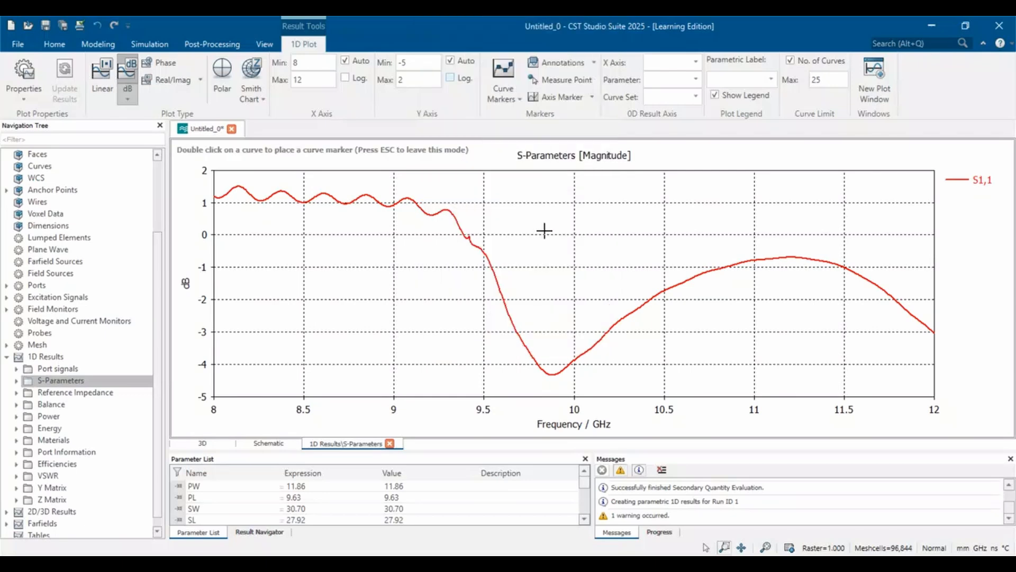
double_click(552, 375)
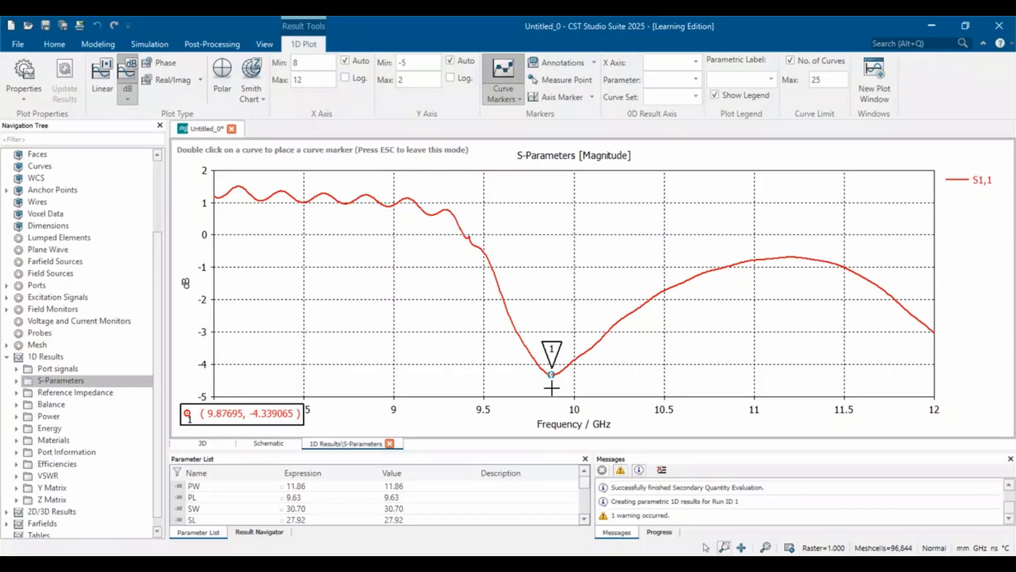
left_click_drag(552, 388, 551, 388)
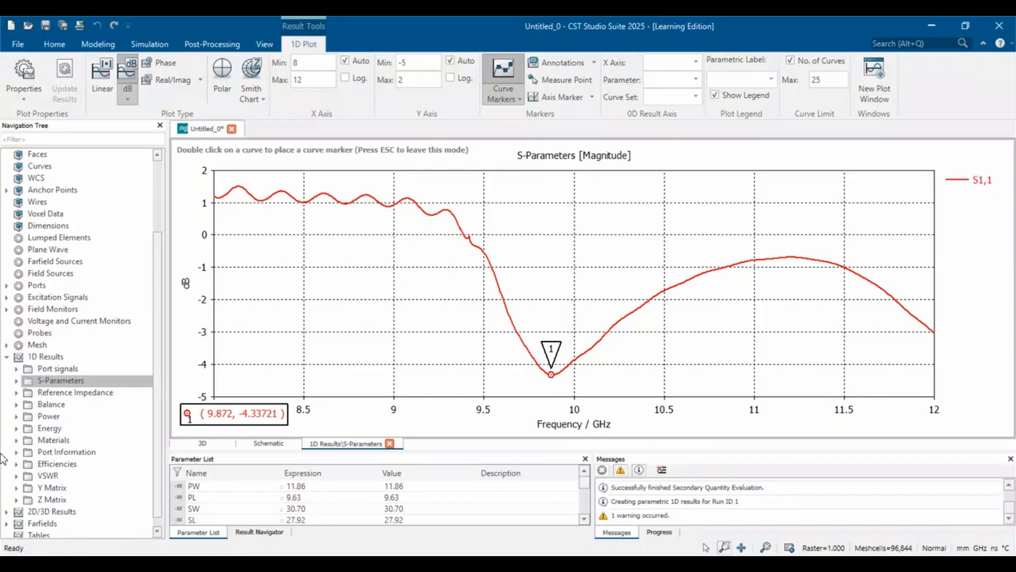
Display the 3D farfield directivity pattern for the 10 GHz farfield result.
scroll(80, 503, "down", 1)
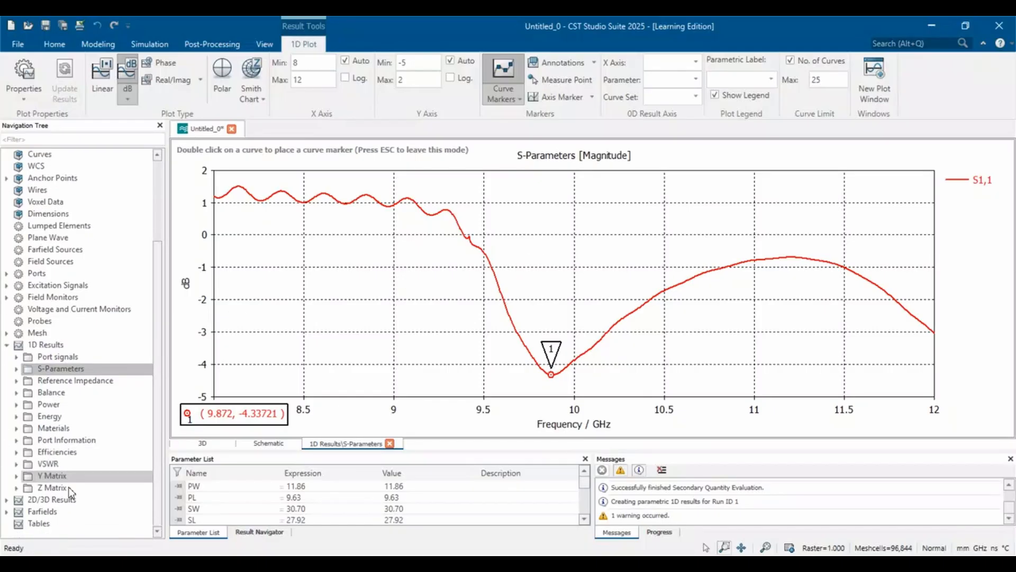
left_click(7, 511)
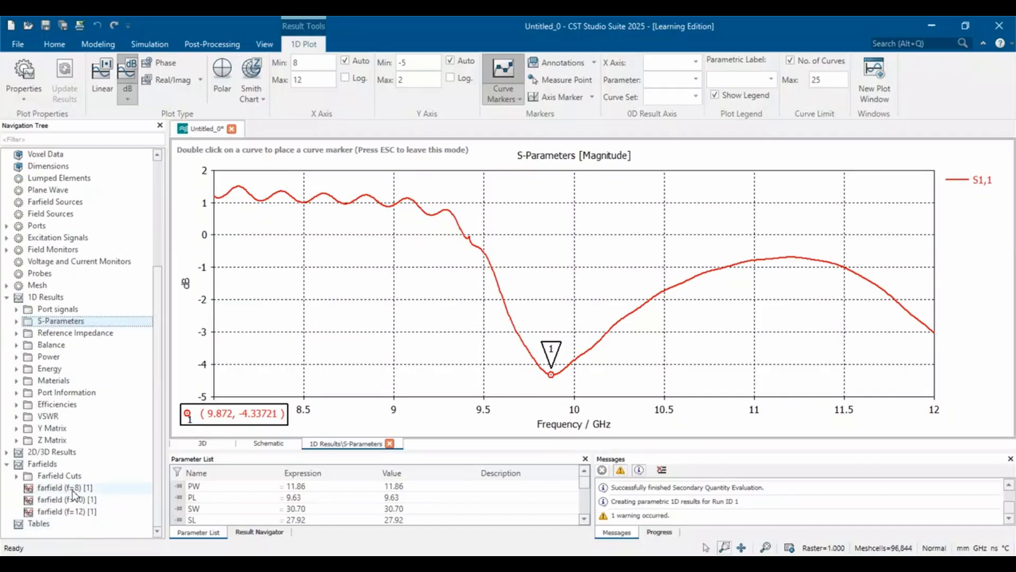
left_click(74, 499)
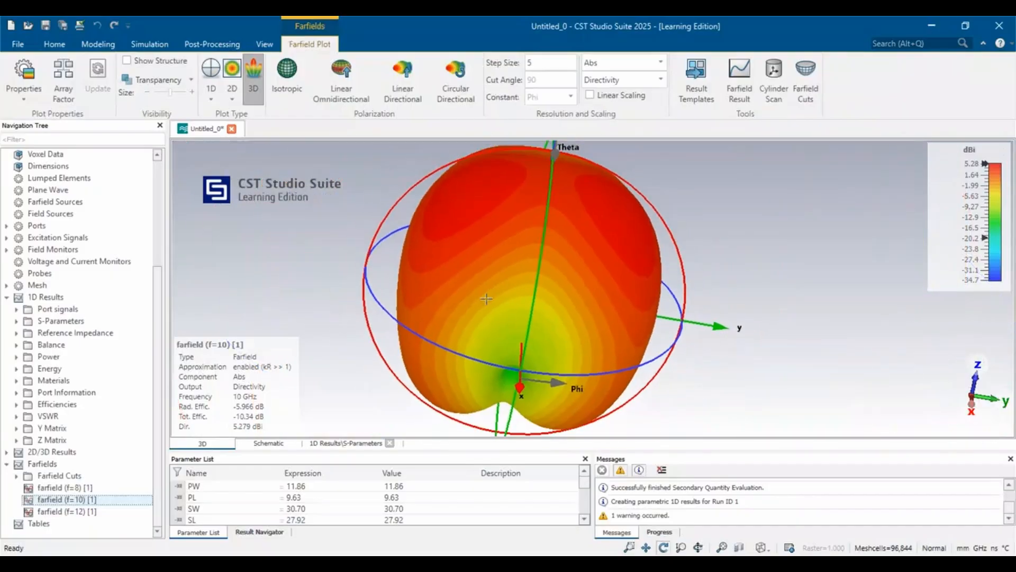
Show the antenna structure inside the 10 GHz farfield plot, make the farfield transparent, and inspect the pattern around the patch from several angles.
scroll(486, 299, "down", 3)
left_click_drag(563, 248, 500, 243)
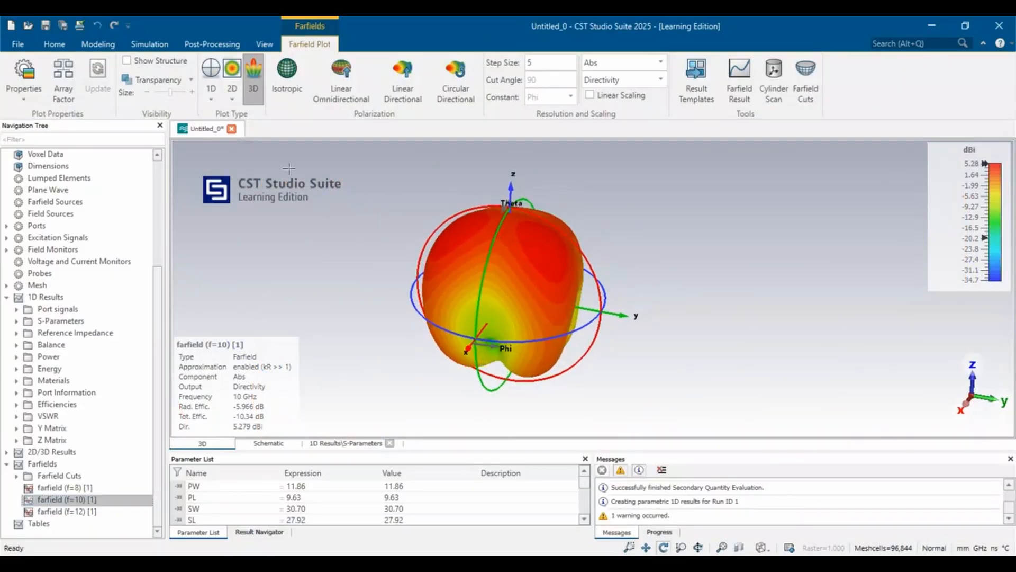
left_click(127, 60)
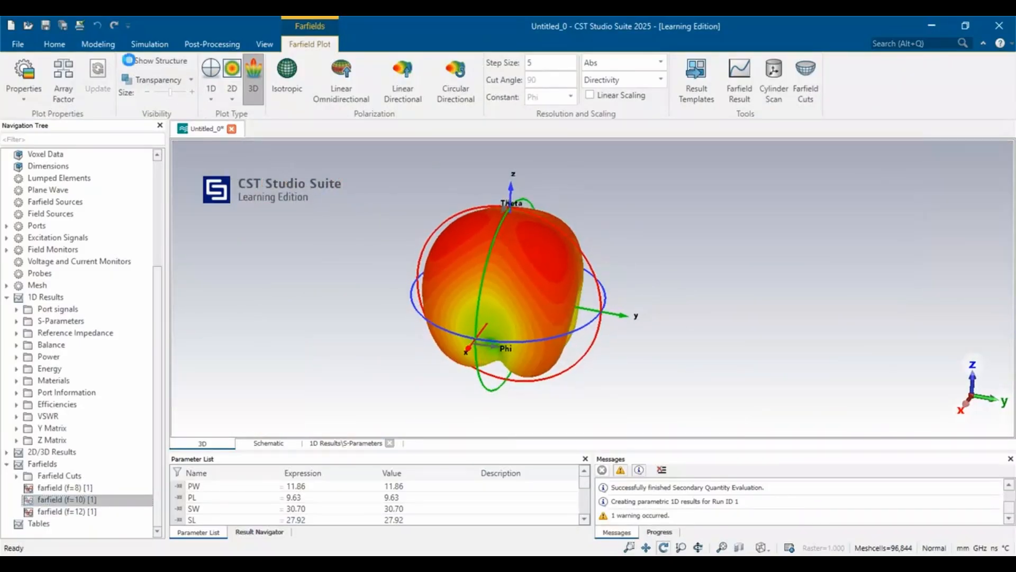
left_click(189, 80)
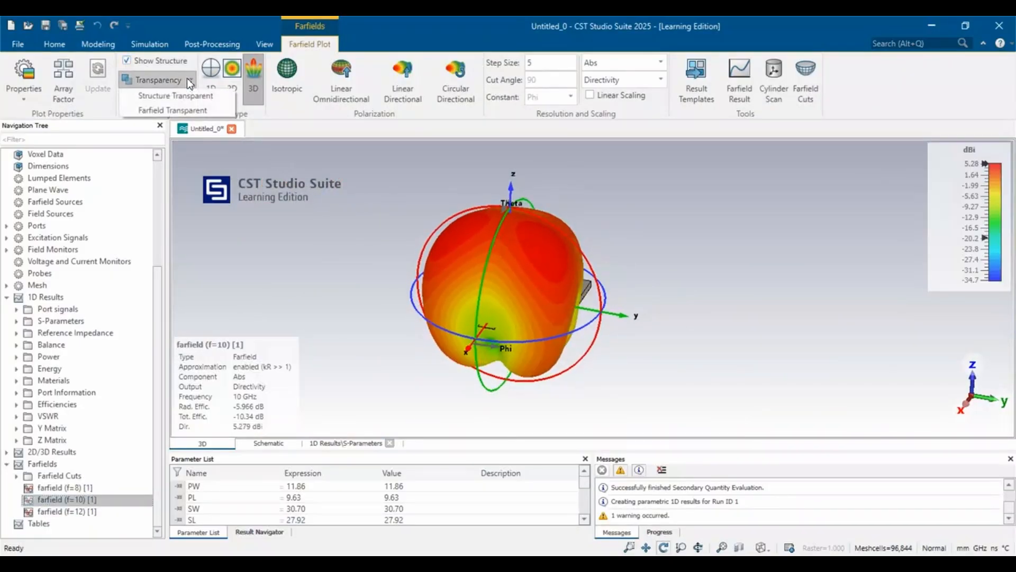
left_click(170, 107)
mouse_move(404, 254)
left_mouse_down()
mouse_move(614, 192)
mouse_move(546, 185)
mouse_move(423, 198)
mouse_move(368, 168)
mouse_move(421, 192)
mouse_move(417, 241)
left_mouse_up()
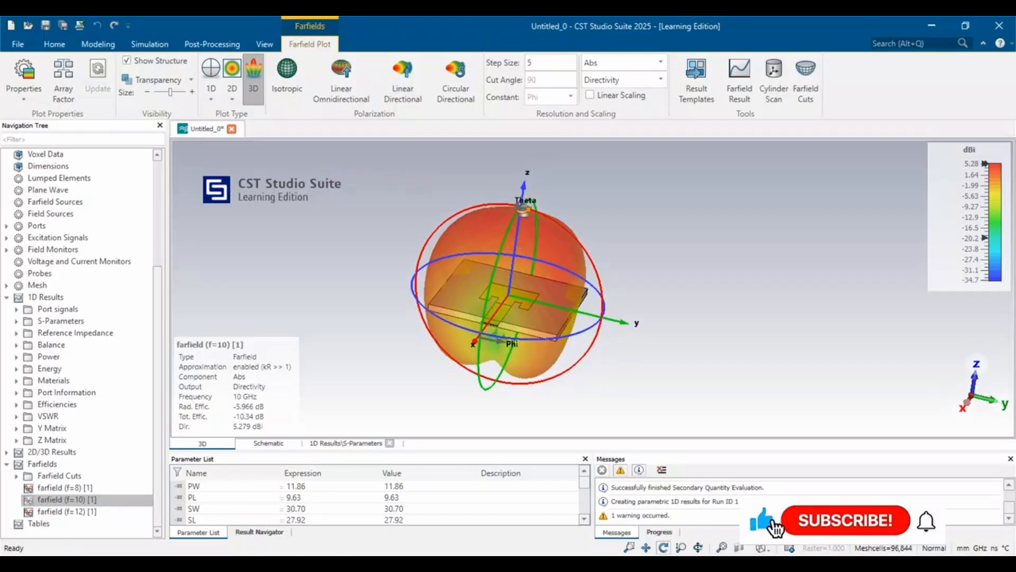
mouse_move(516, 274)
left_mouse_down()
mouse_move(528, 159)
mouse_move(511, 267)
left_mouse_up()
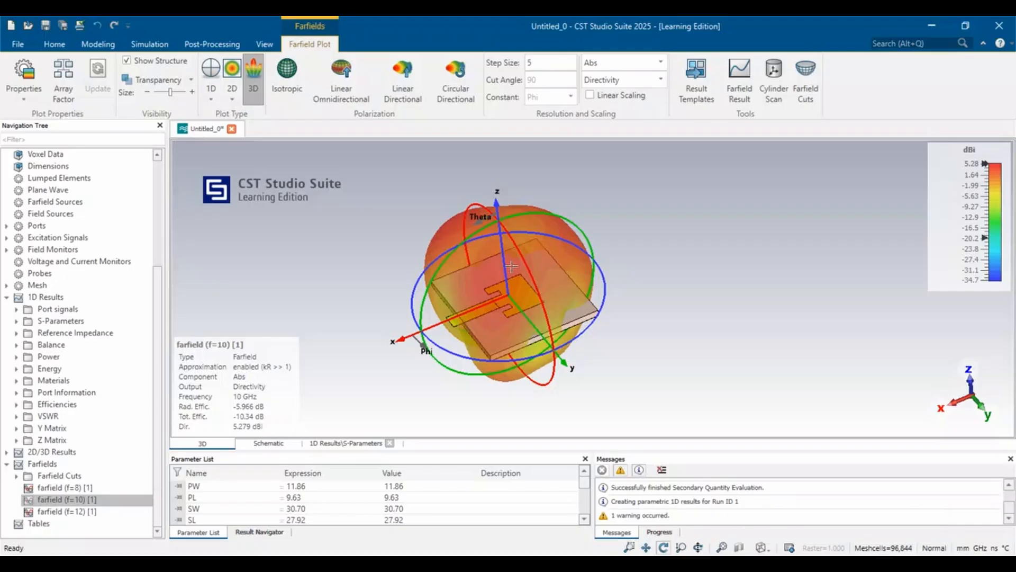
left_click_drag(590, 228, 406, 250)
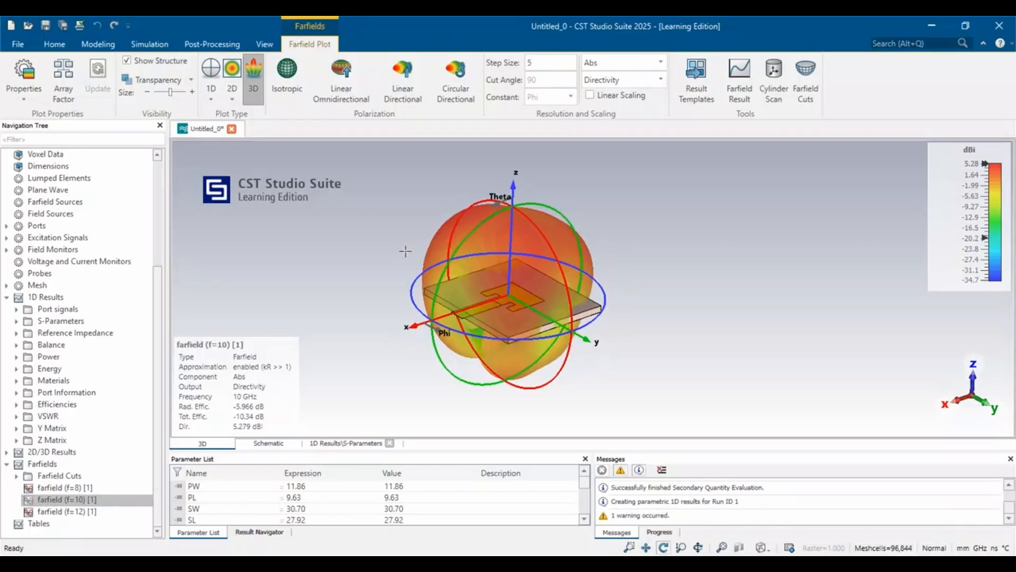
Return to the S-Parameters magnitude plot to review the marked S1,1 curve.
left_click(63, 321)
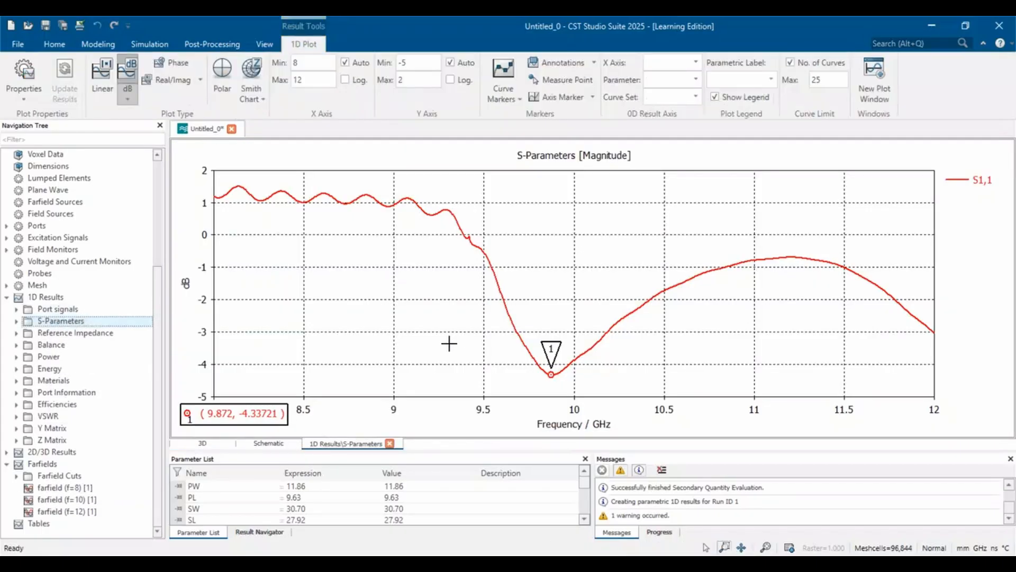